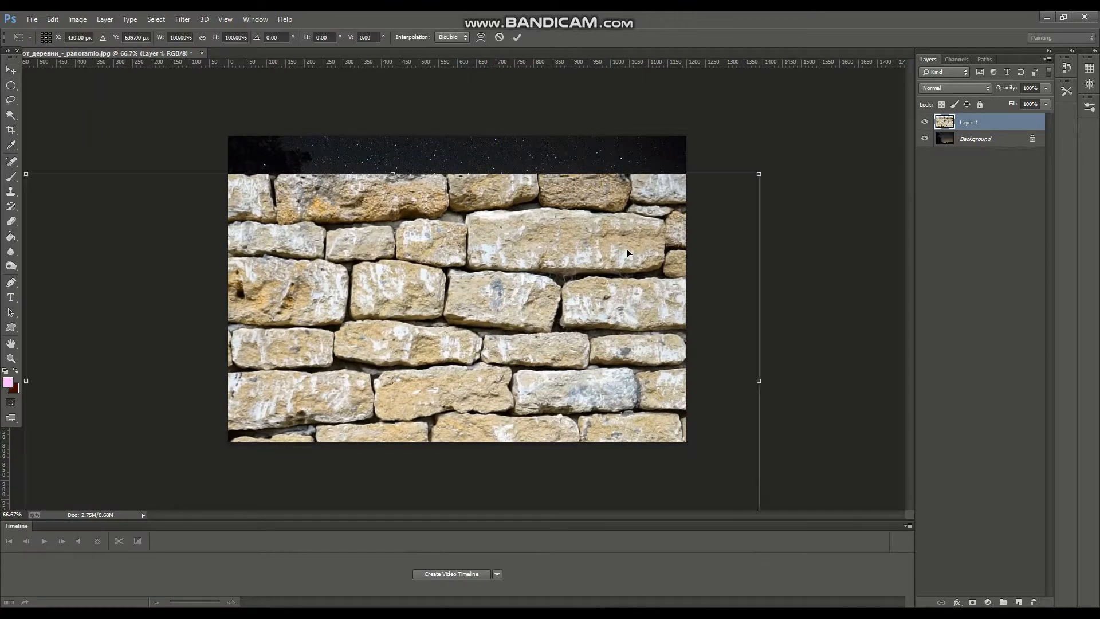
- Scale the stone wall down to the canvas width and place it across the lower part of the night scene
drag(26, 173, 348, 356)
drag(467, 386, 346, 286)
drag(623, 262, 706, 220)
drag(567, 269, 587, 379)
drag(702, 326, 697, 330)
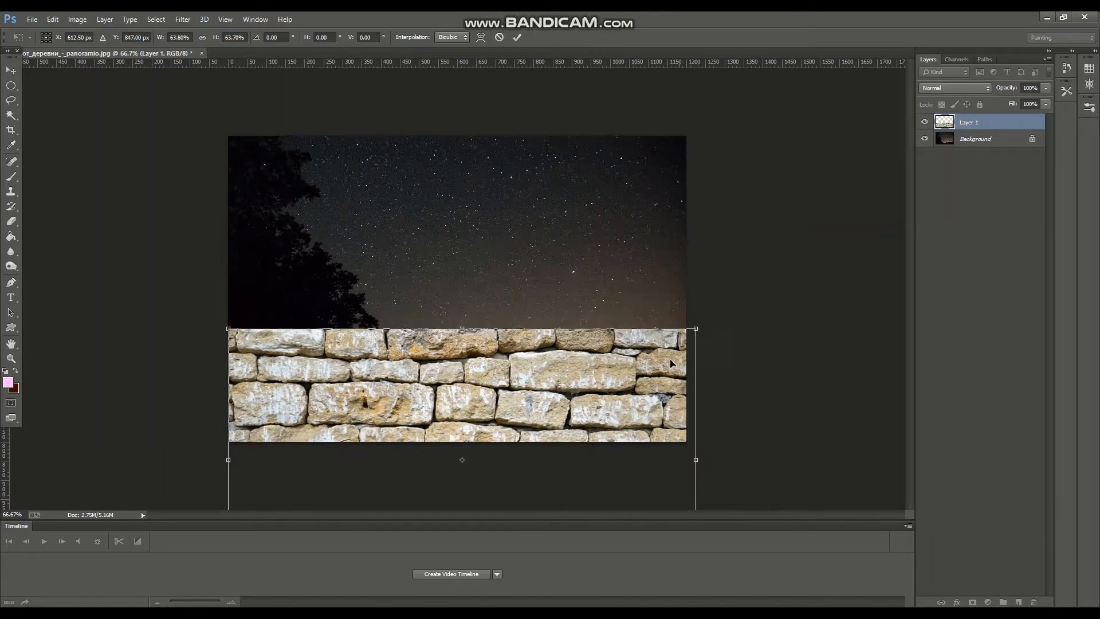
drag(673, 364, 672, 342)
drag(697, 435, 687, 436)
drag(592, 404, 592, 419)
key(Return)
- Add a Levels adjustment clipped to the wall layer and lower its white output level to darken the stones strongly
right_click(984, 121)
click(933, 523)
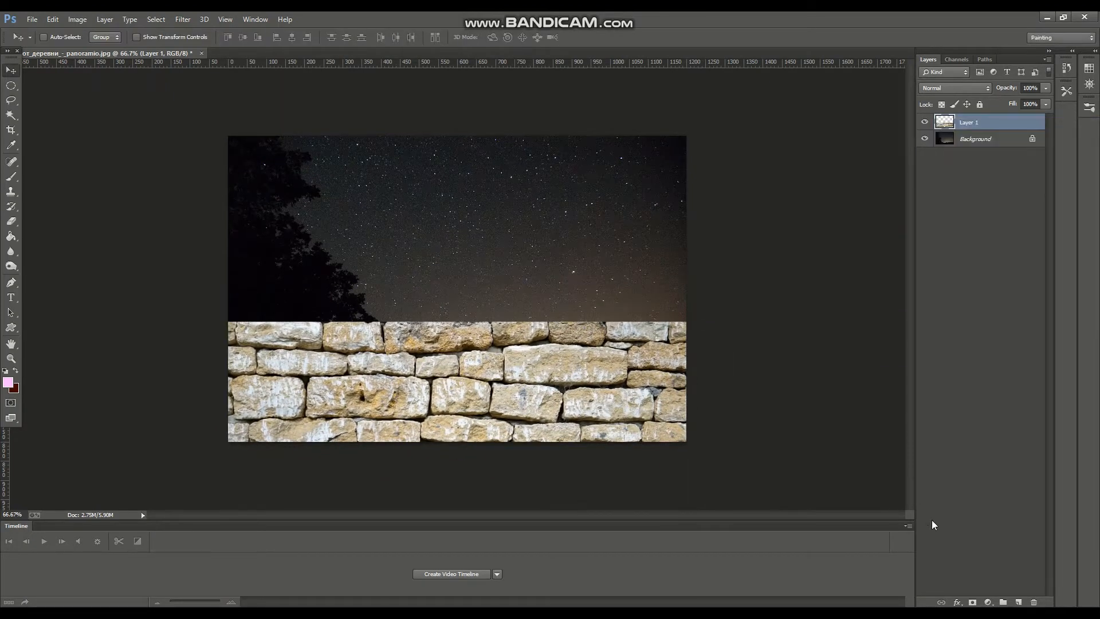
click(988, 602)
click(1025, 411)
drag(1051, 360, 978, 363)
click(978, 402)
click(1062, 200)
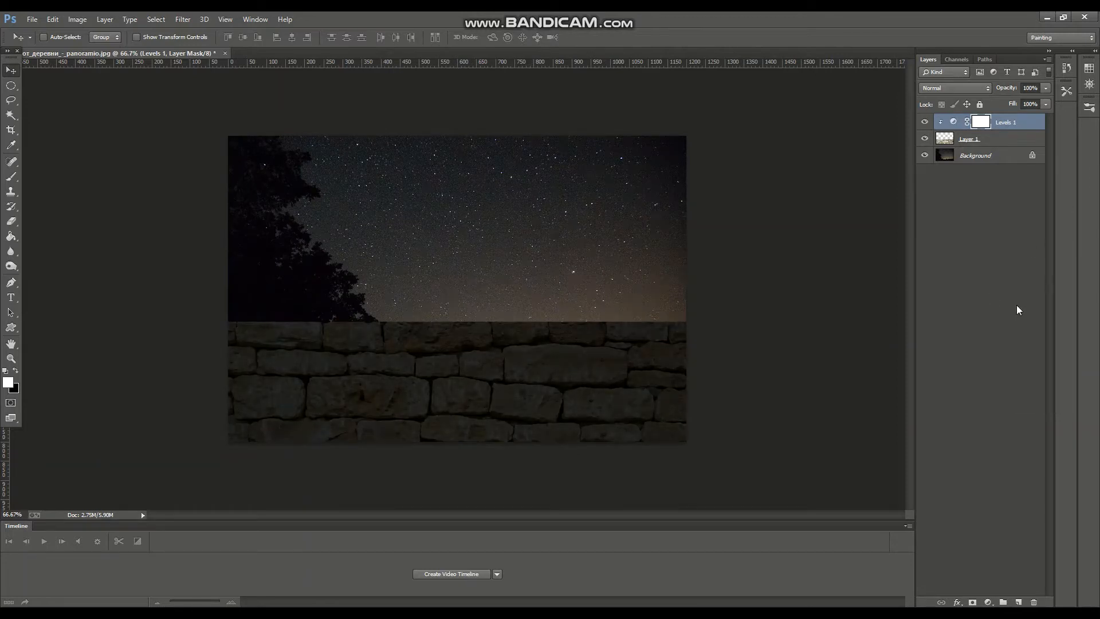
click(966, 142)
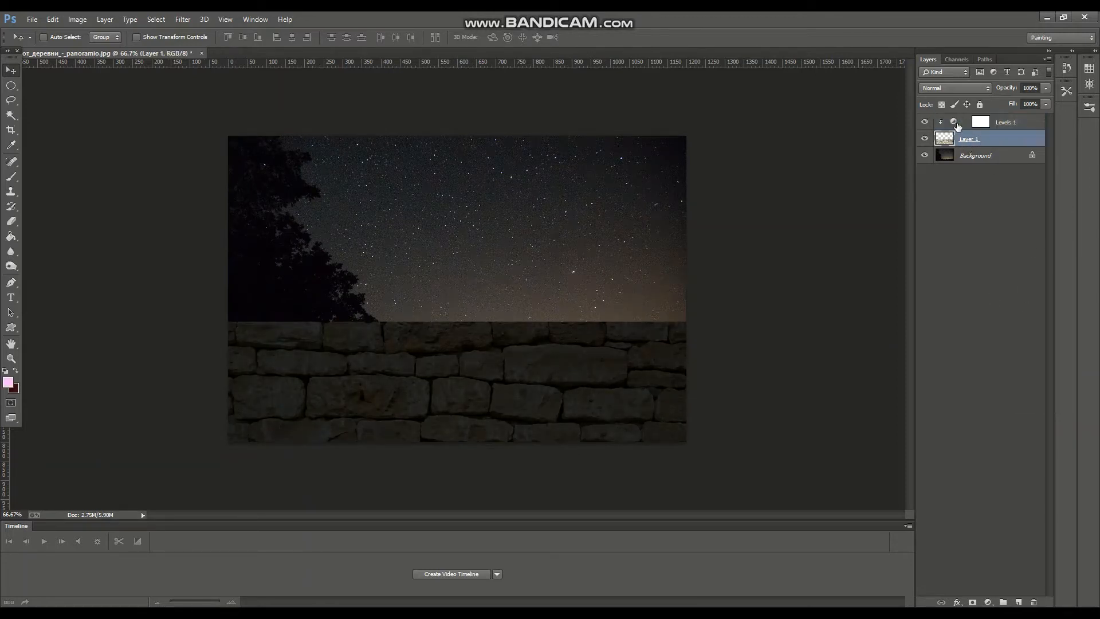
click(1006, 127)
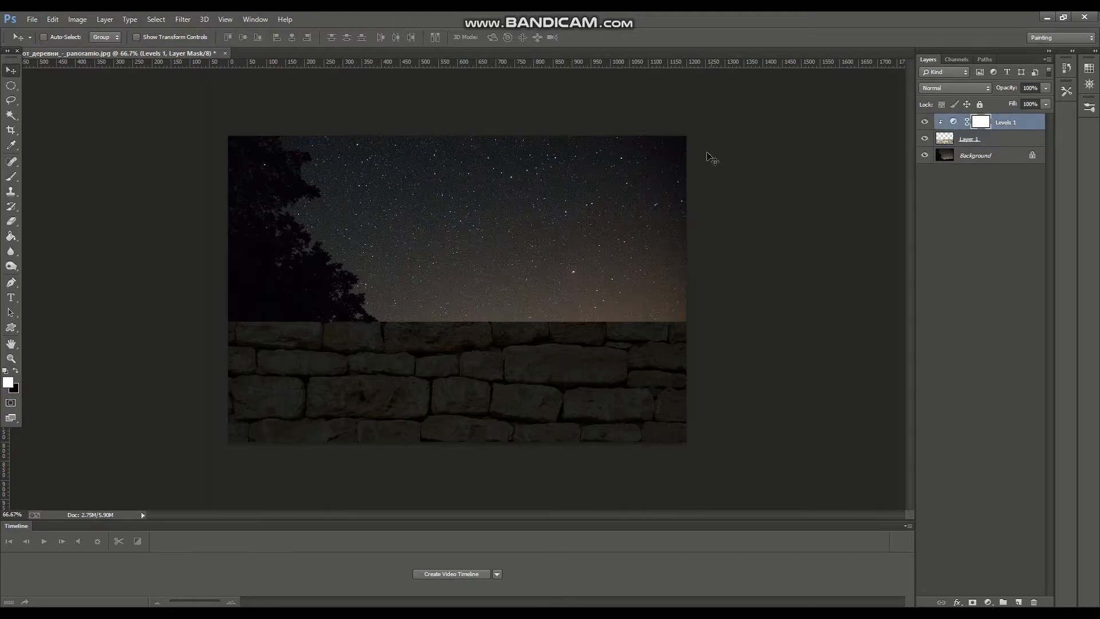
- Apply a Gaussian Blur to the Background layer to soften the stars and trees
click(976, 155)
click(183, 19)
mouse_move(197, 152)
click(367, 239)
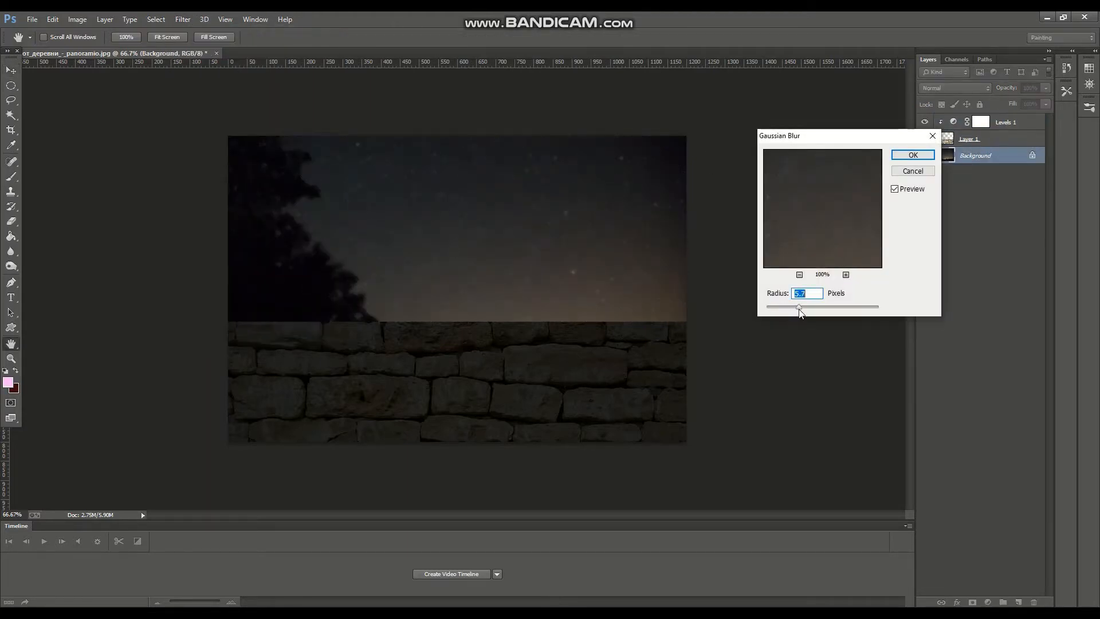
drag(799, 306, 804, 307)
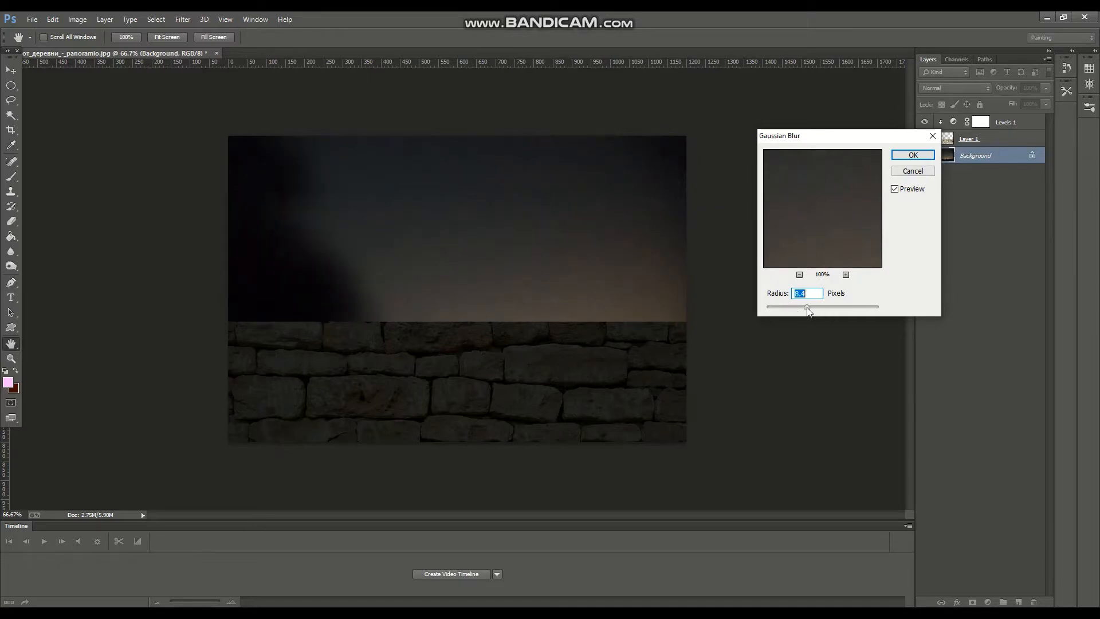
click(913, 154)
key(v)
- Open the image 8-86555_cat-looking-up-stock-hd-png-download in its own window beside the wall composition
click(32, 19)
click(34, 45)
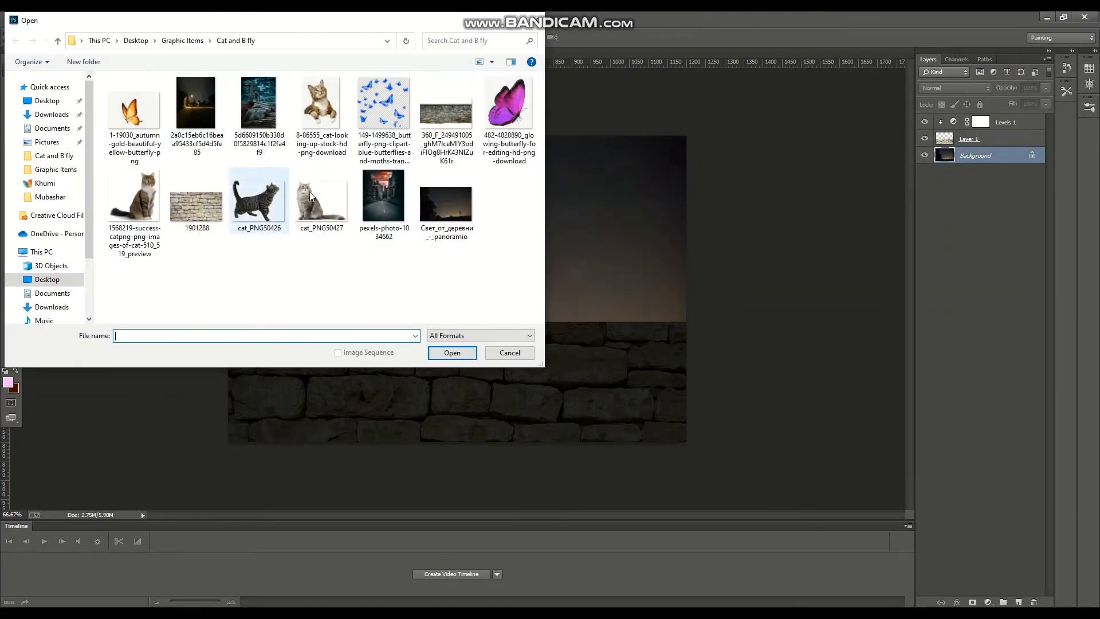
click(319, 110)
click(446, 346)
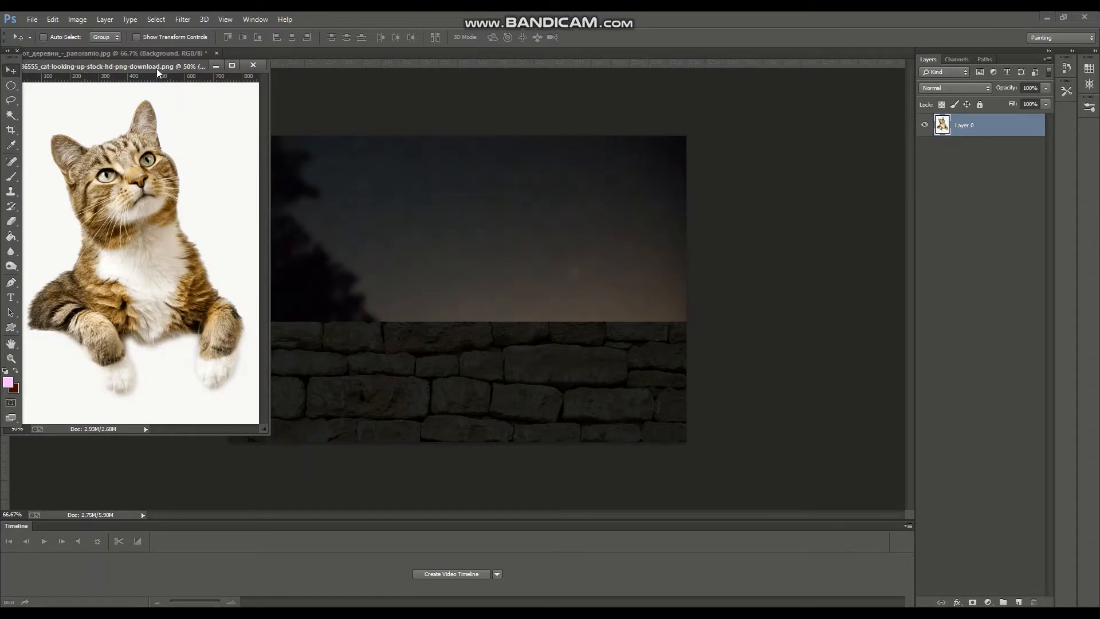
drag(157, 72, 245, 74)
- Select the cat by inverting a Magic Wand selection of the white background, and exclude the faint paw tips with Quick Selection
key(w)
click(148, 121)
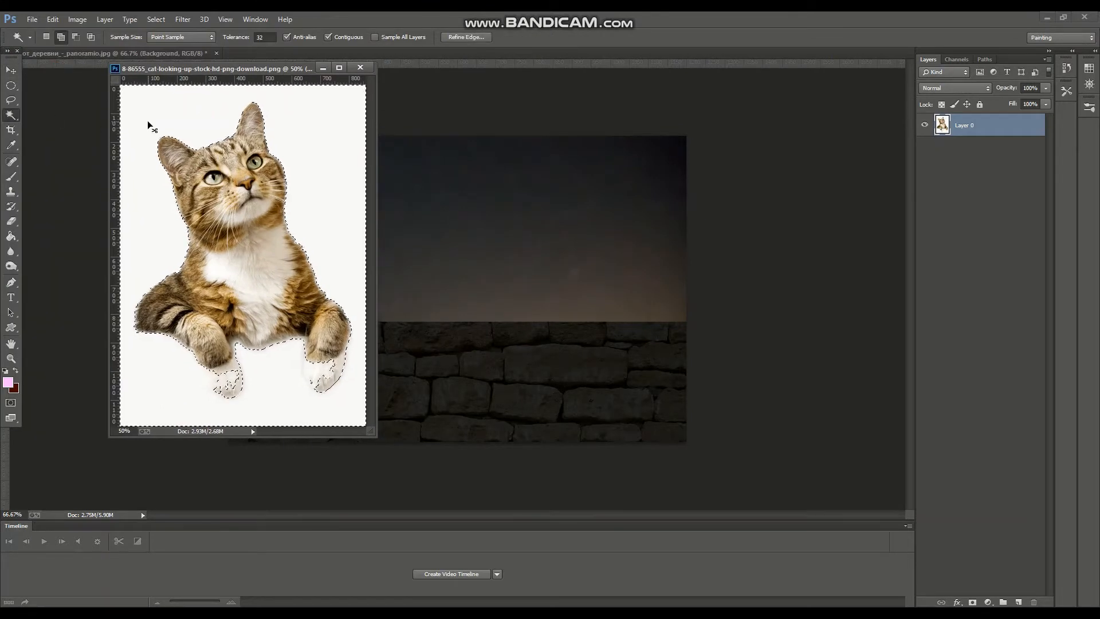
key(ctrl+shift+i)
right_click(11, 115)
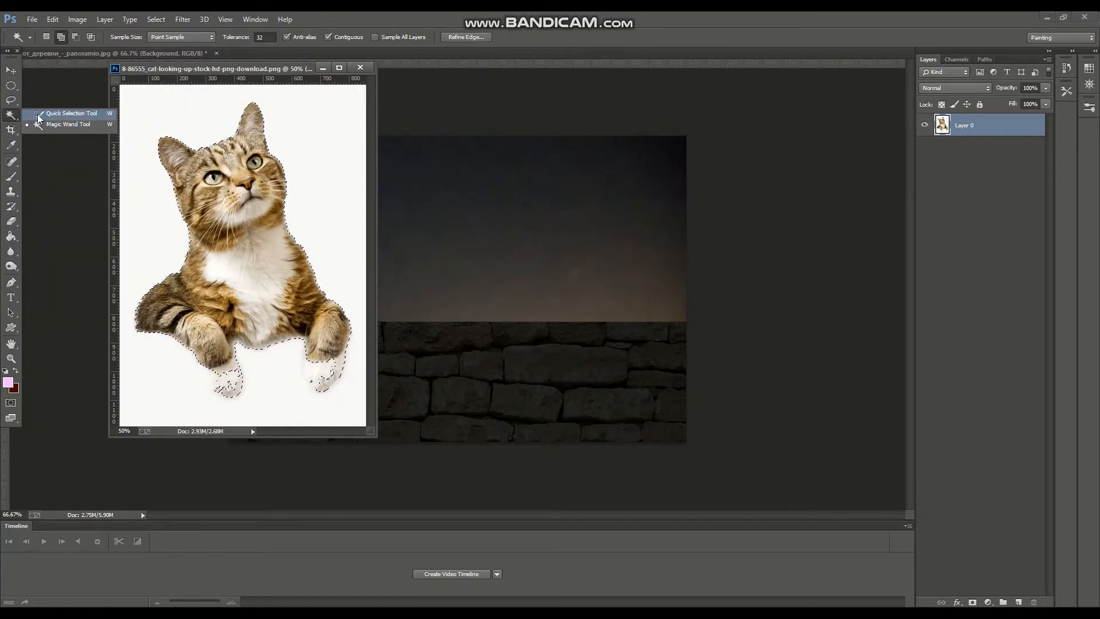
click(57, 114)
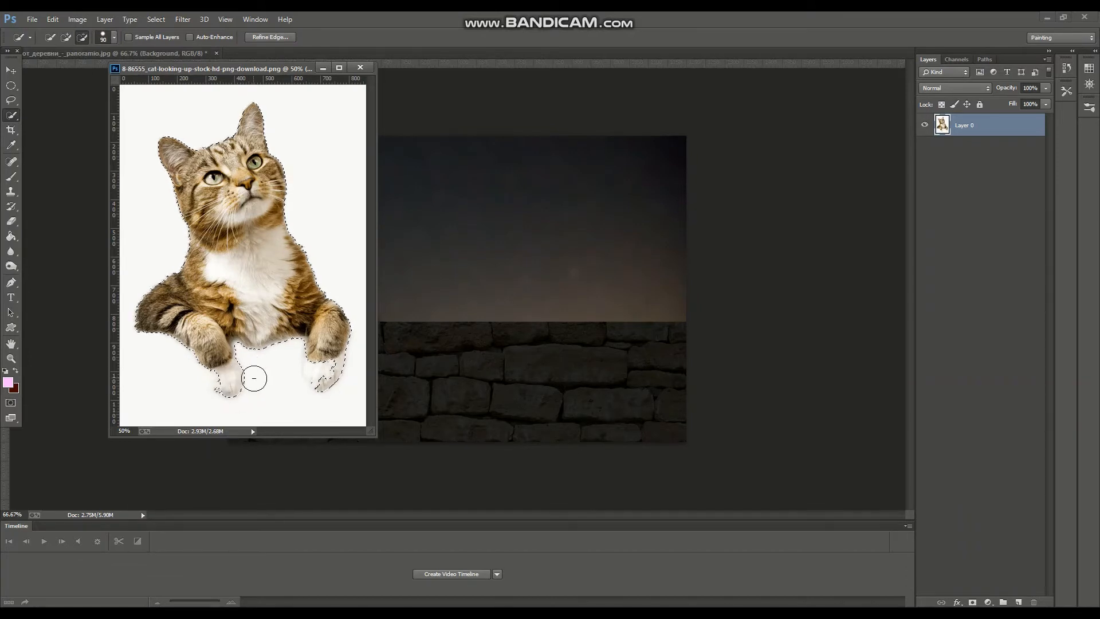
mouse_move(254, 378)
mouse_down()
mouse_move(233, 400)
mouse_move(224, 395)
mouse_move(329, 371)
mouse_up()
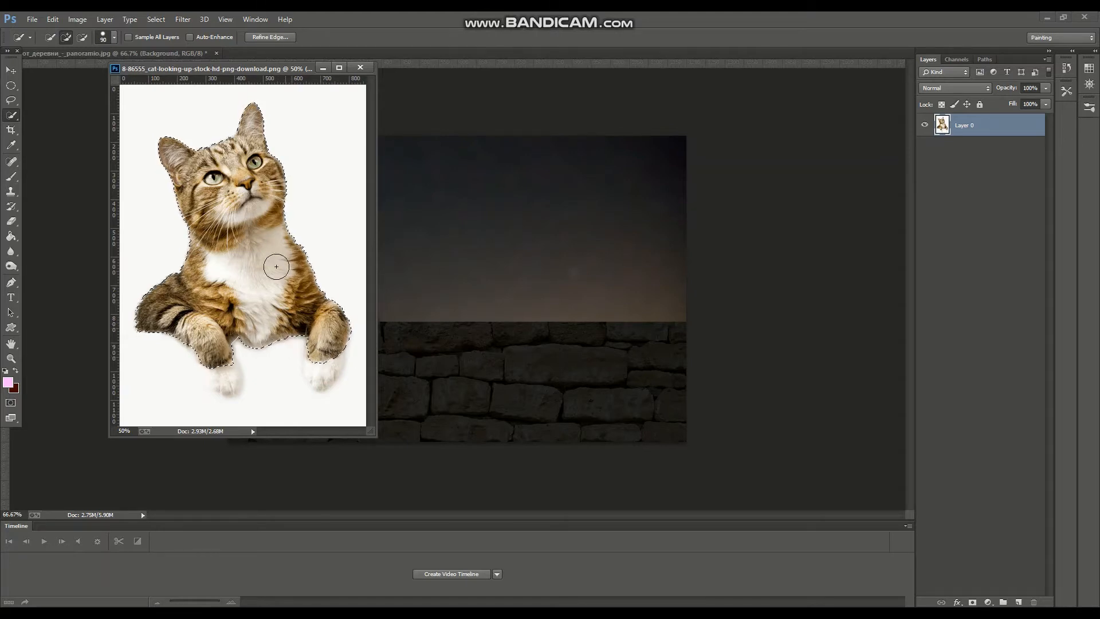
- Brush around the cat's whole outline with the Refine Radius brush in Refine Edge to capture the fur
click(268, 37)
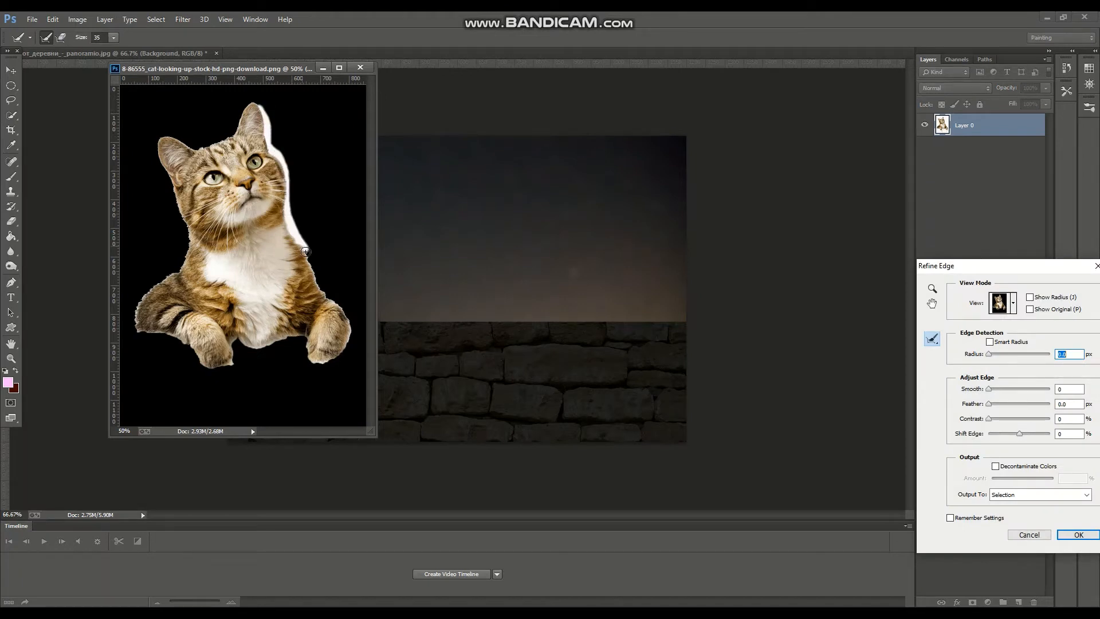
drag(305, 251, 307, 248)
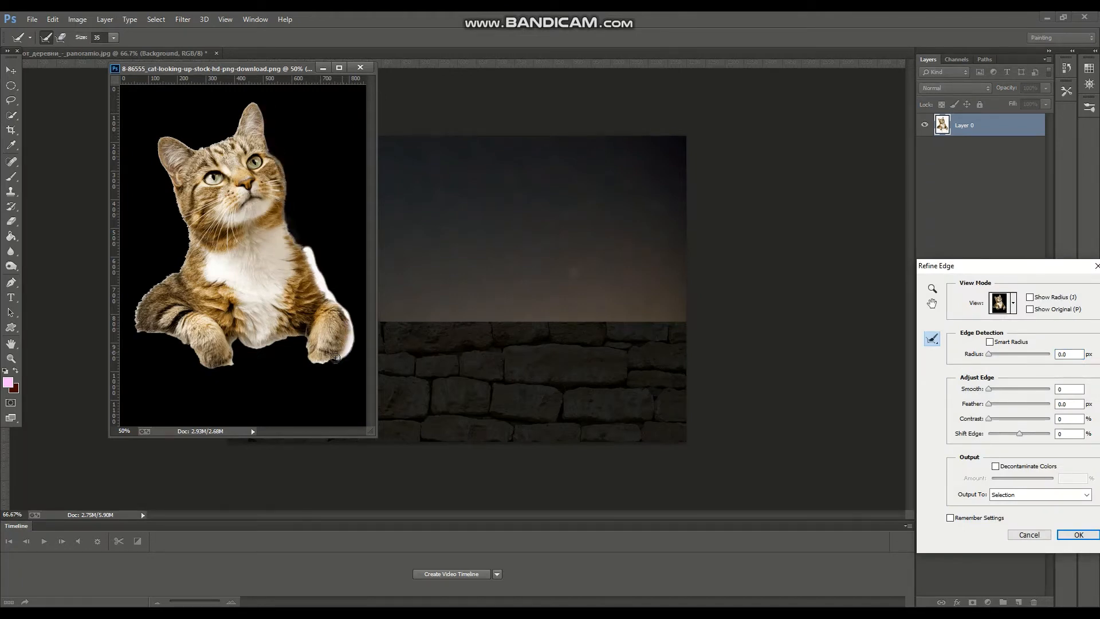
drag(291, 341, 244, 342)
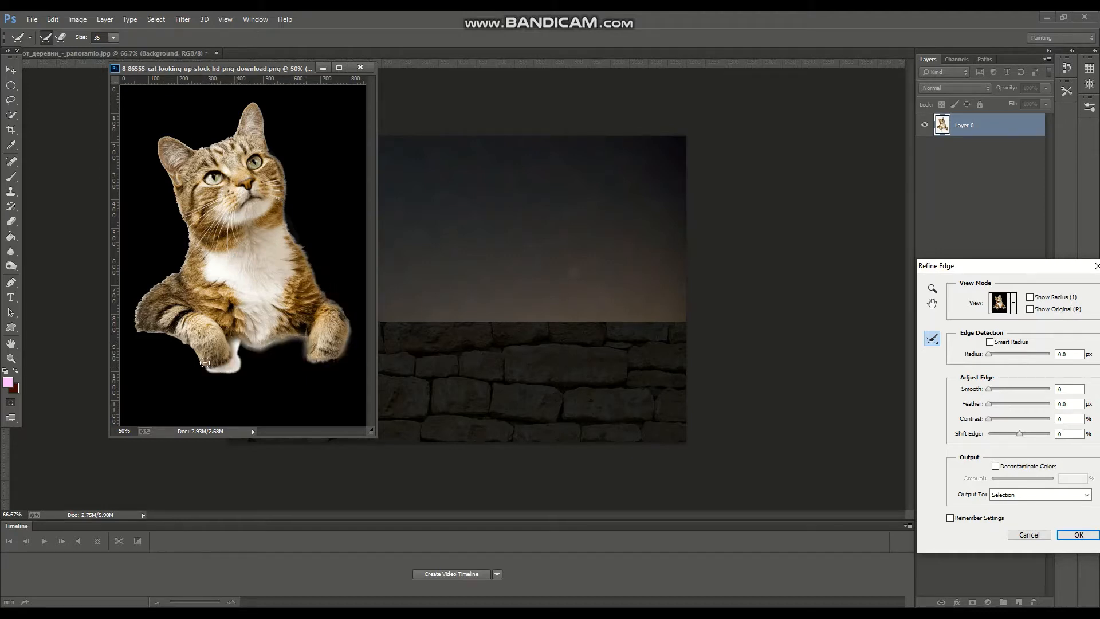
drag(173, 276, 185, 267)
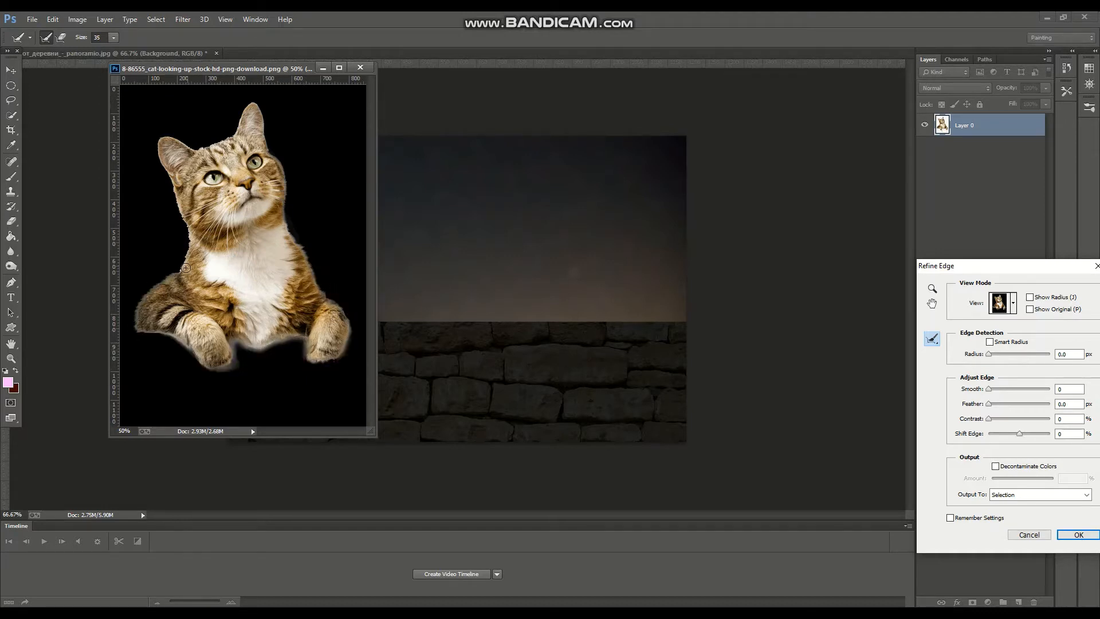
mouse_move(173, 180)
mouse_down()
mouse_move(165, 156)
mouse_move(177, 137)
mouse_move(194, 151)
mouse_move(235, 137)
mouse_up()
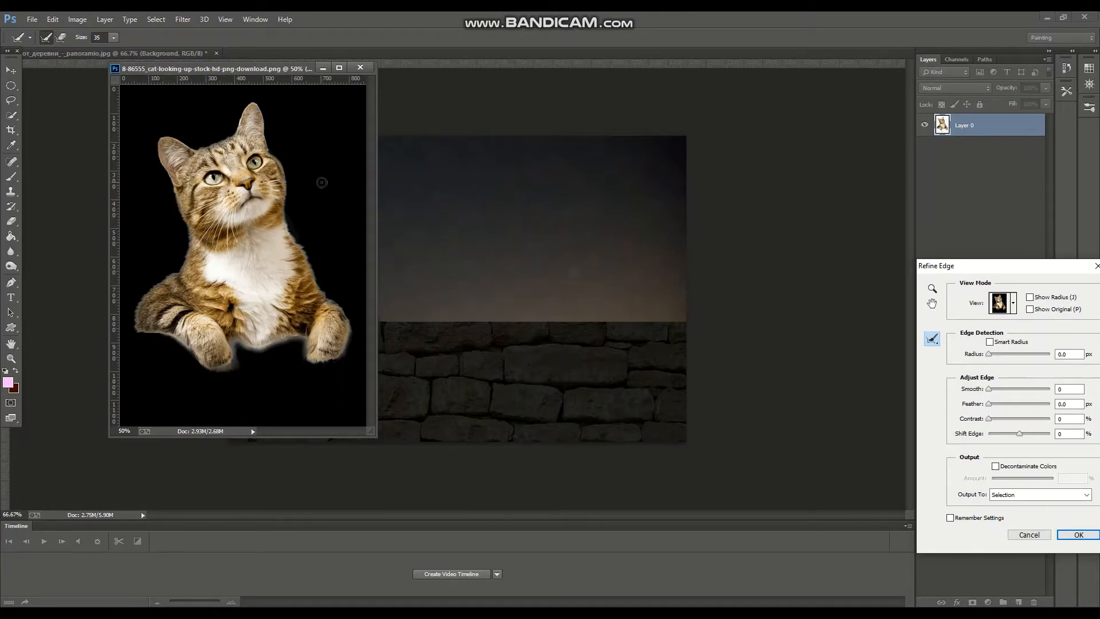
- Decontaminate the edge colors at 72%, shift the edge inward, and output the cat to a new layer with a layer mask
click(996, 465)
drag(974, 265, 583, 158)
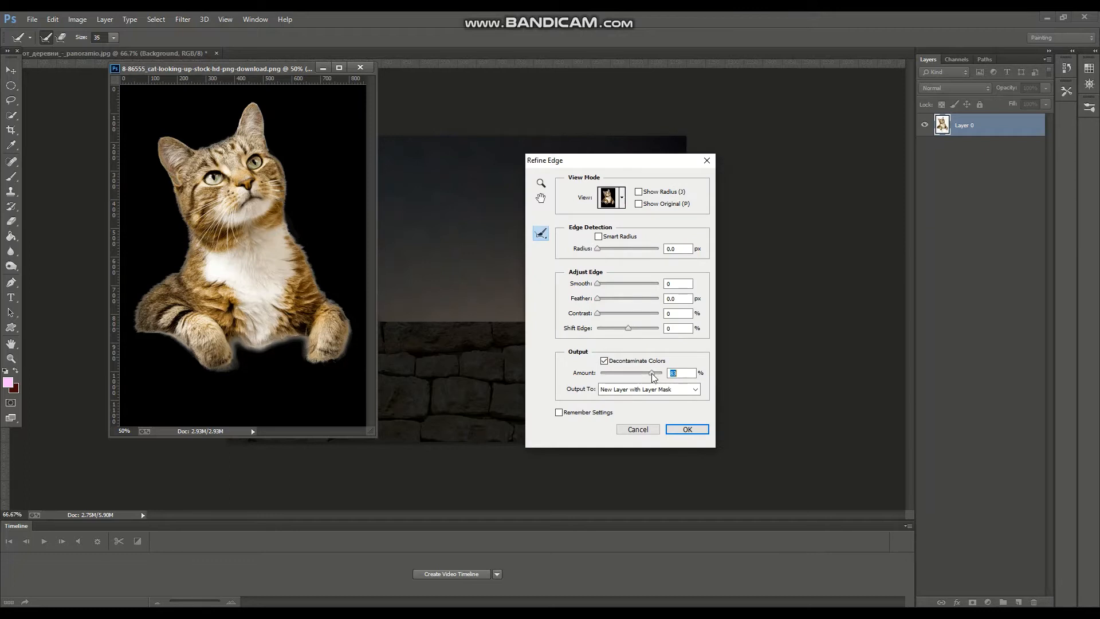
drag(627, 331, 623, 332)
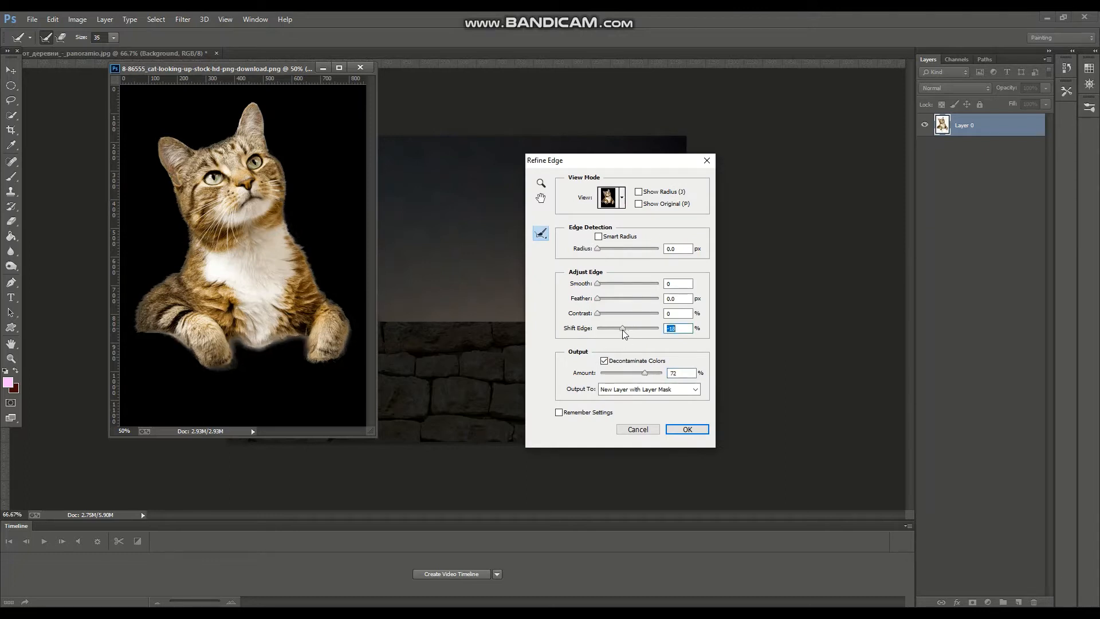
click(687, 430)
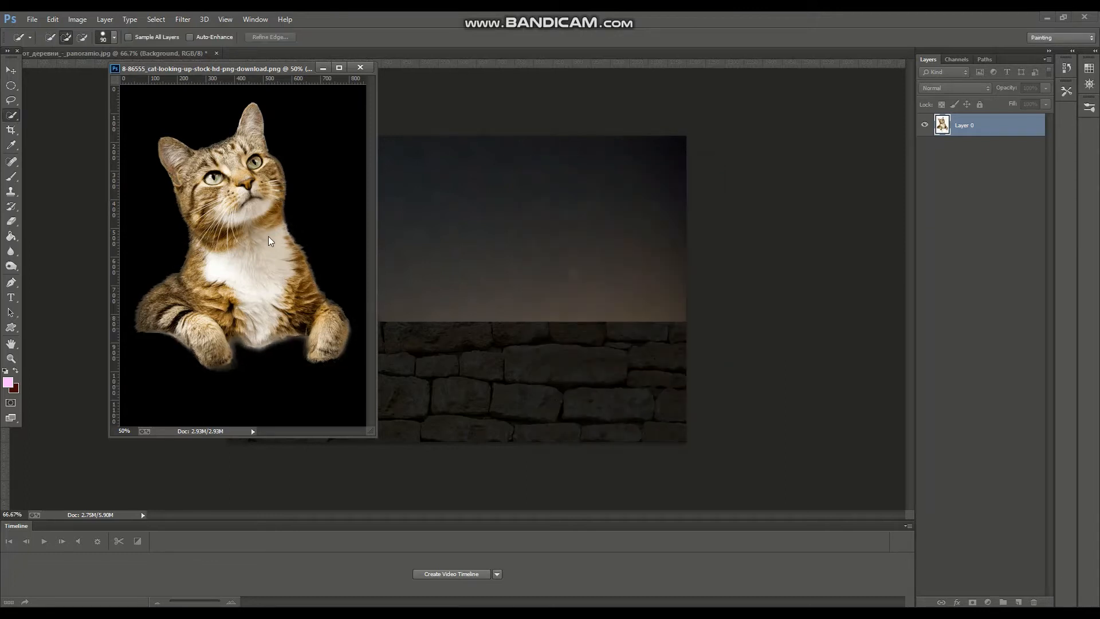
- Copy the masked cat into the wall composition and close the cat document without saving it
key(v)
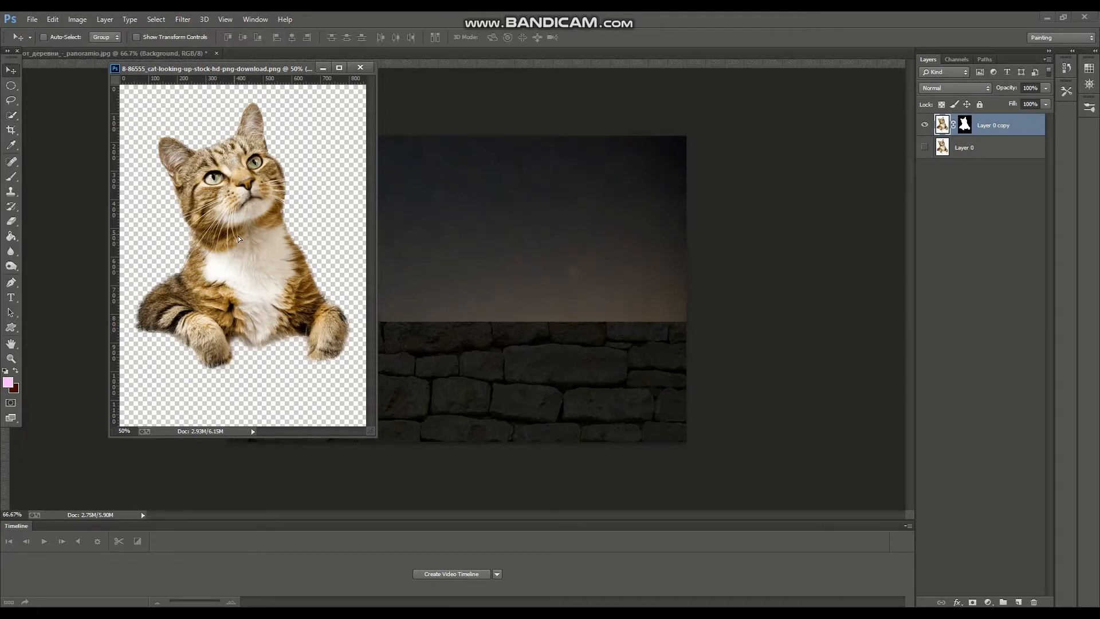
drag(240, 238, 478, 285)
click(362, 69)
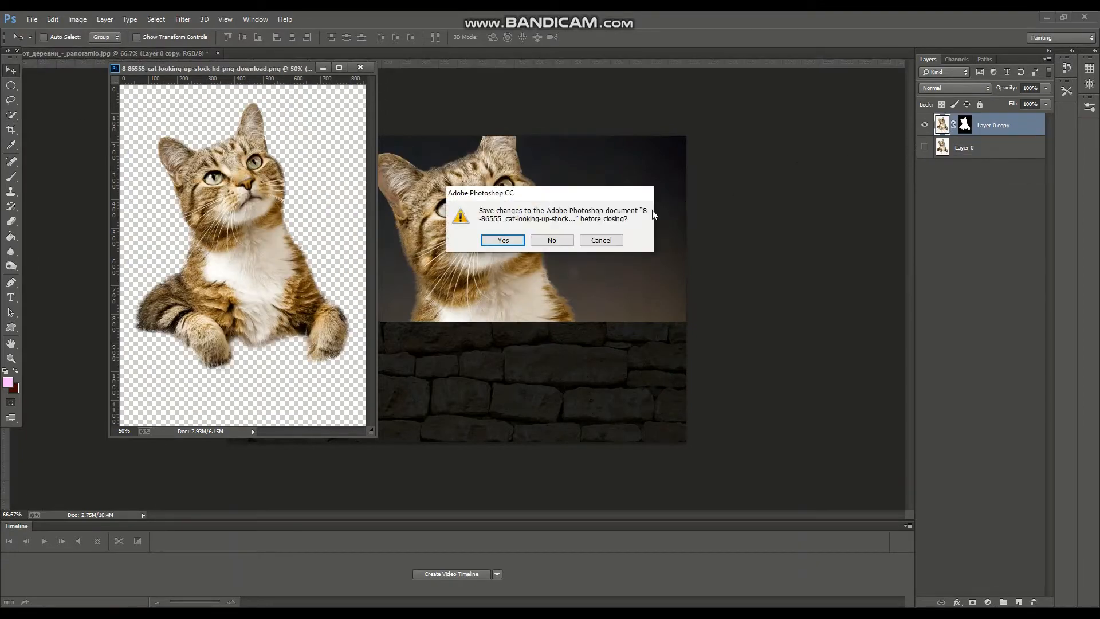
click(503, 240)
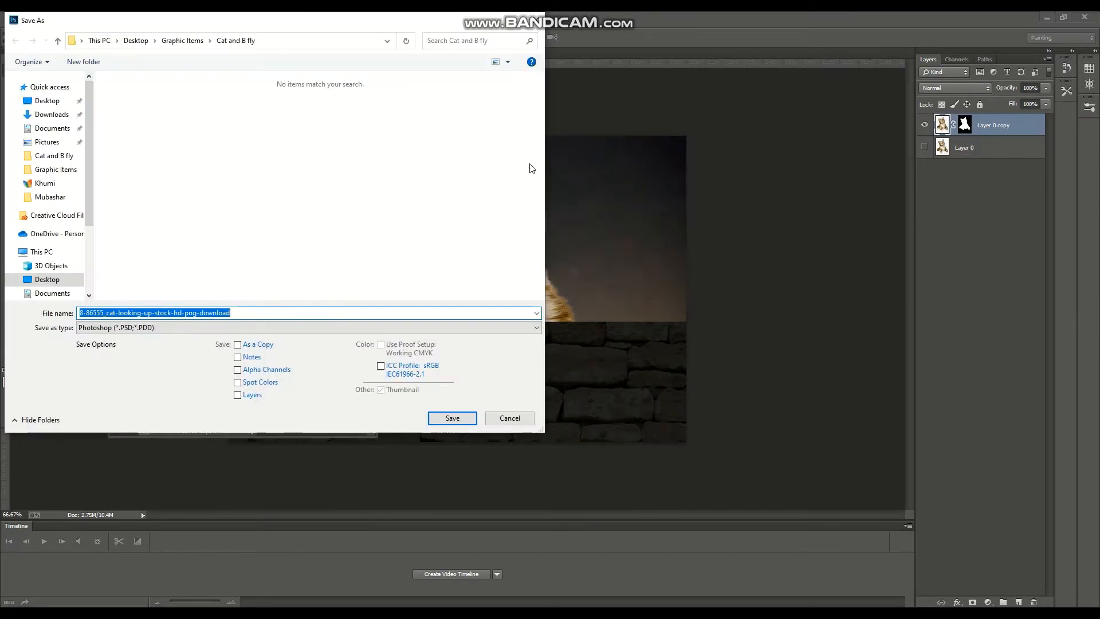
click(516, 416)
drag(273, 73, 169, 125)
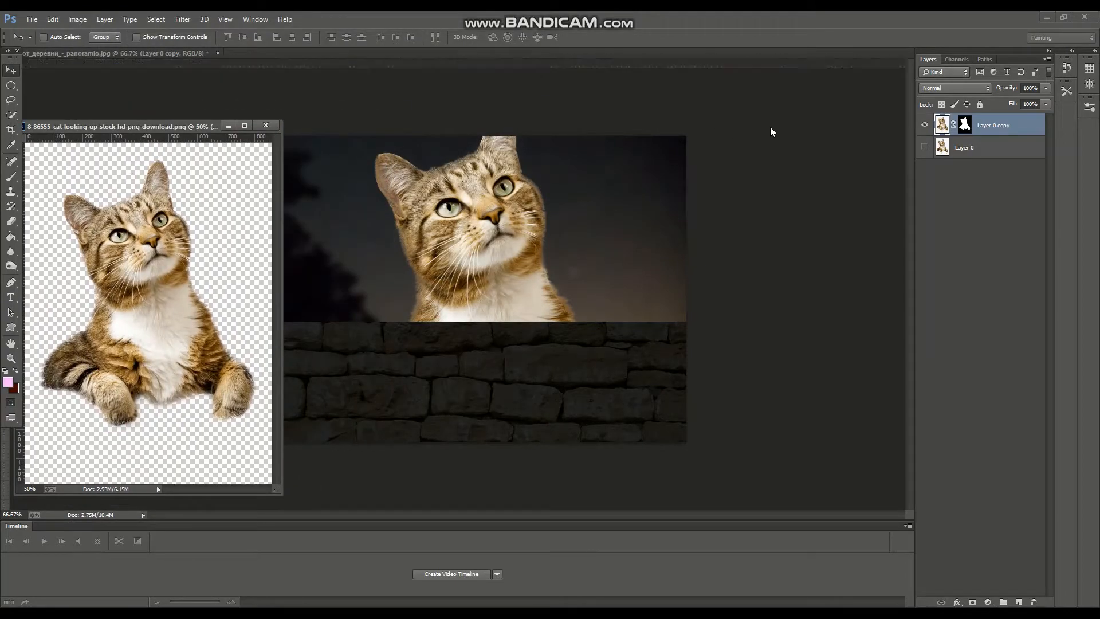
click(770, 132)
click(265, 125)
click(569, 242)
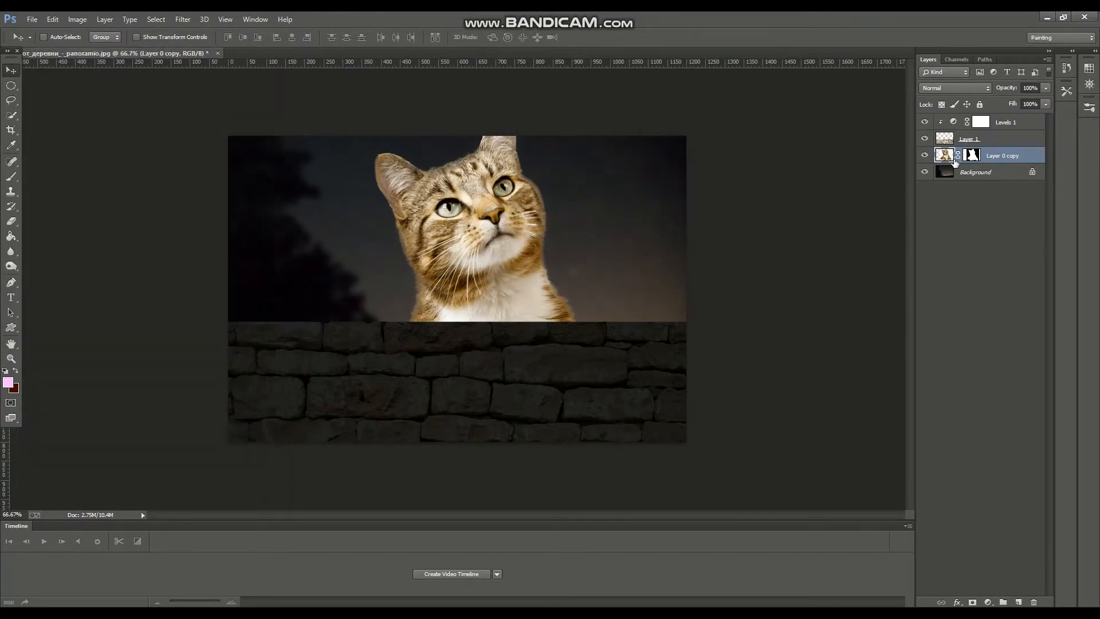
- Apply the cat layer's mask and move the layer to the top of the stack, above Levels 1
right_click(955, 161)
click(984, 177)
drag(974, 155, 968, 122)
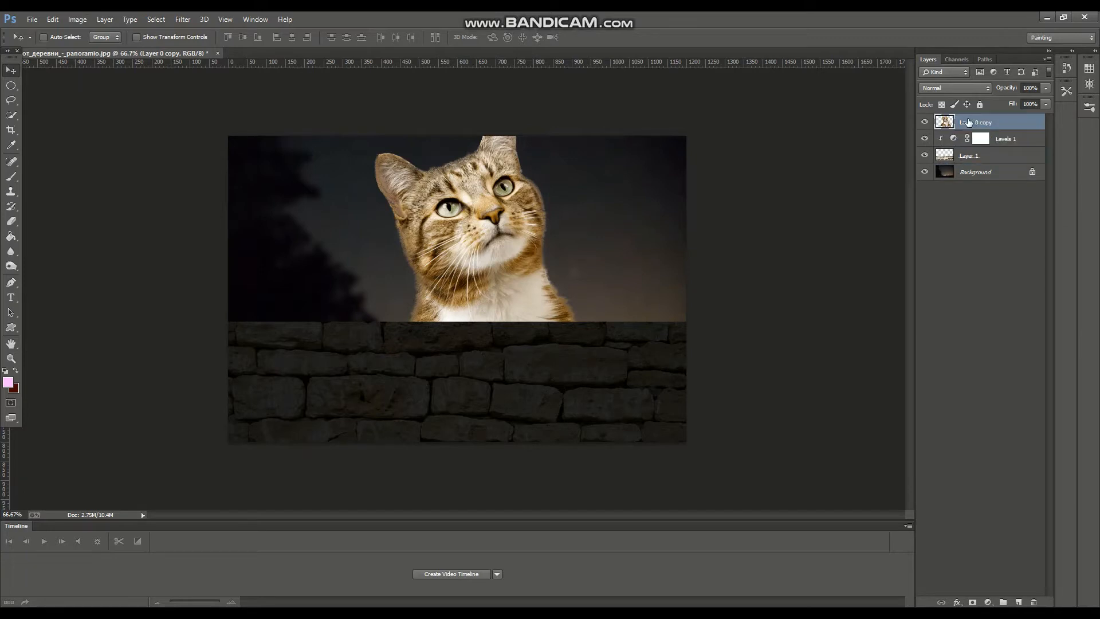
- Scale the cat proportionally to about half its size and place it left of centre with its paws over the wall's upper edge
drag(522, 299, 493, 252)
key(ctrl+t)
key(ctrl+minus)
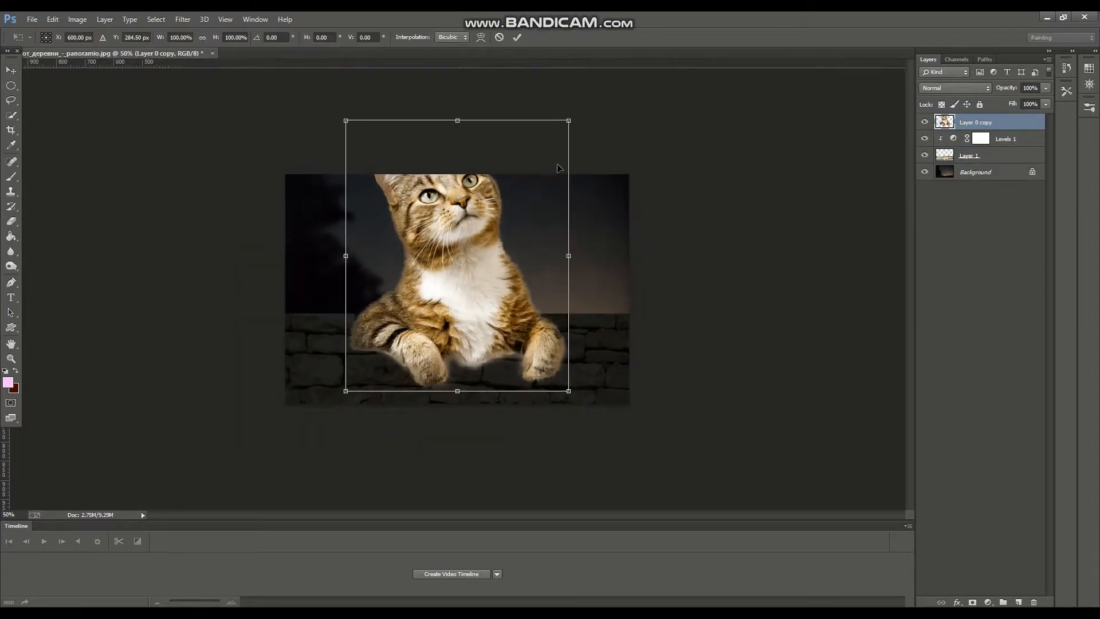
drag(568, 120, 436, 282)
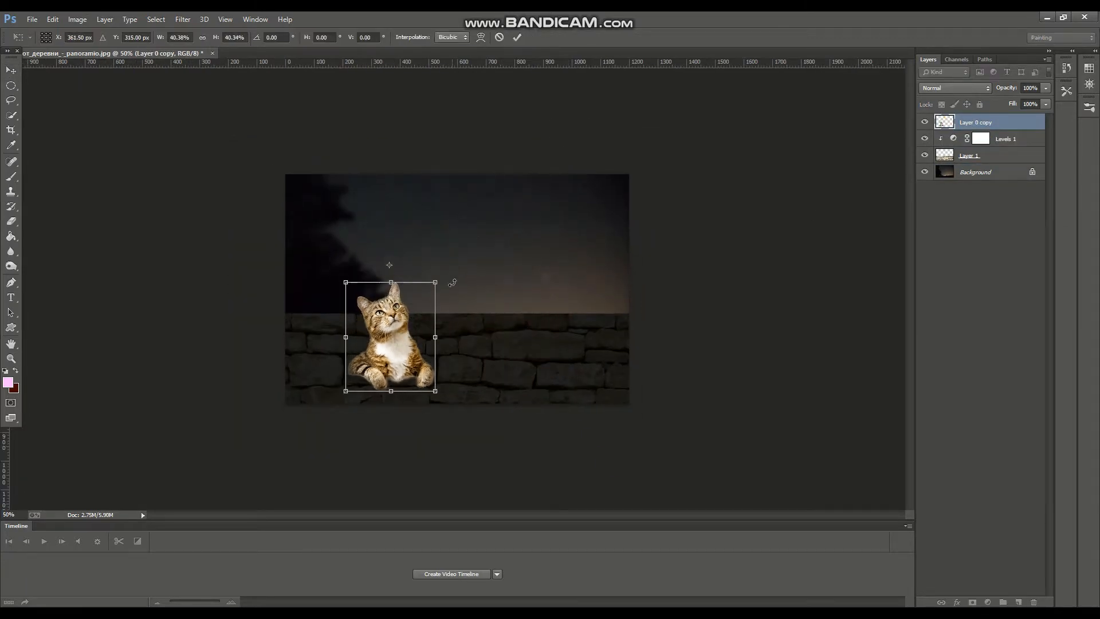
key(ctrl+z)
drag(566, 122, 463, 249)
drag(412, 326, 400, 270)
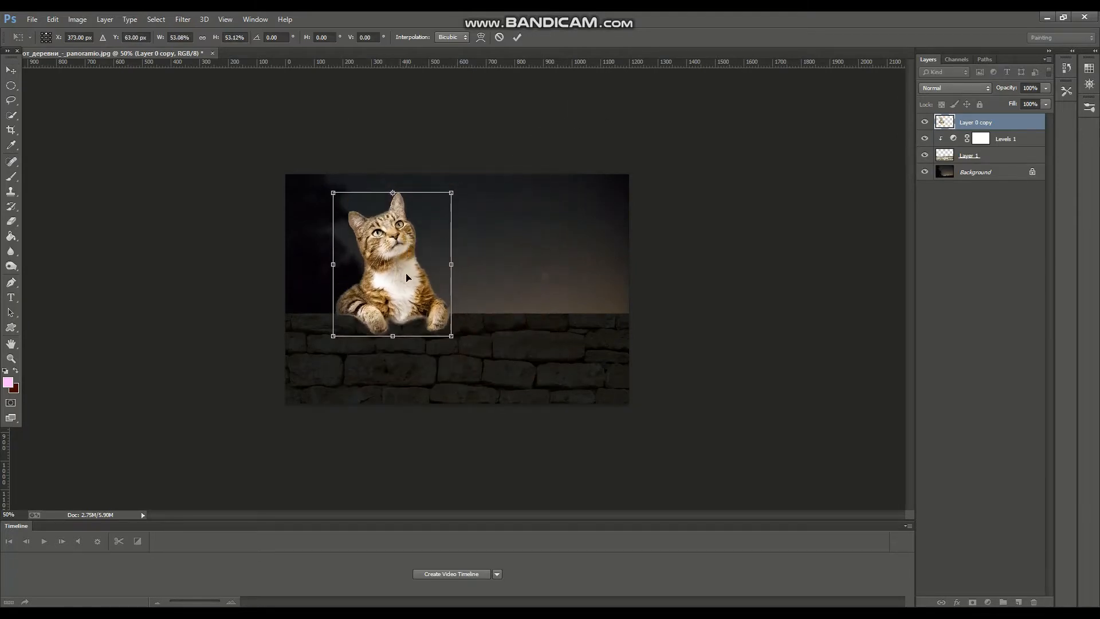
key(ctrl+plus)
drag(450, 160, 426, 188)
drag(377, 288, 379, 284)
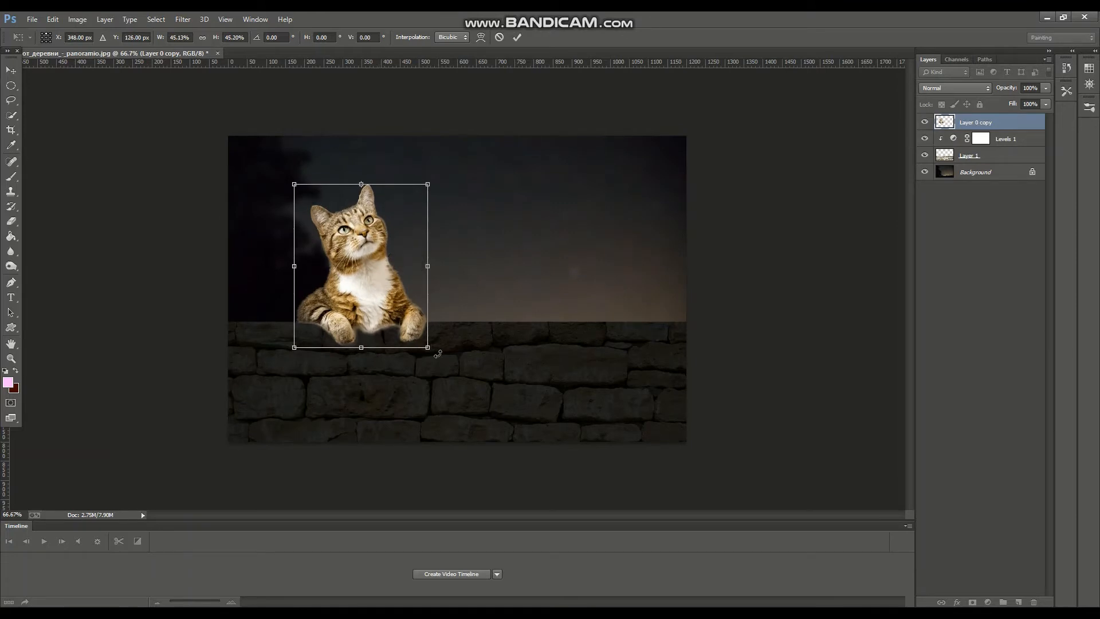
drag(428, 347, 440, 360)
key(Return)
- Move the stone wall slightly down and lower the cat to match its upper edge
ctrl+click(644, 380)
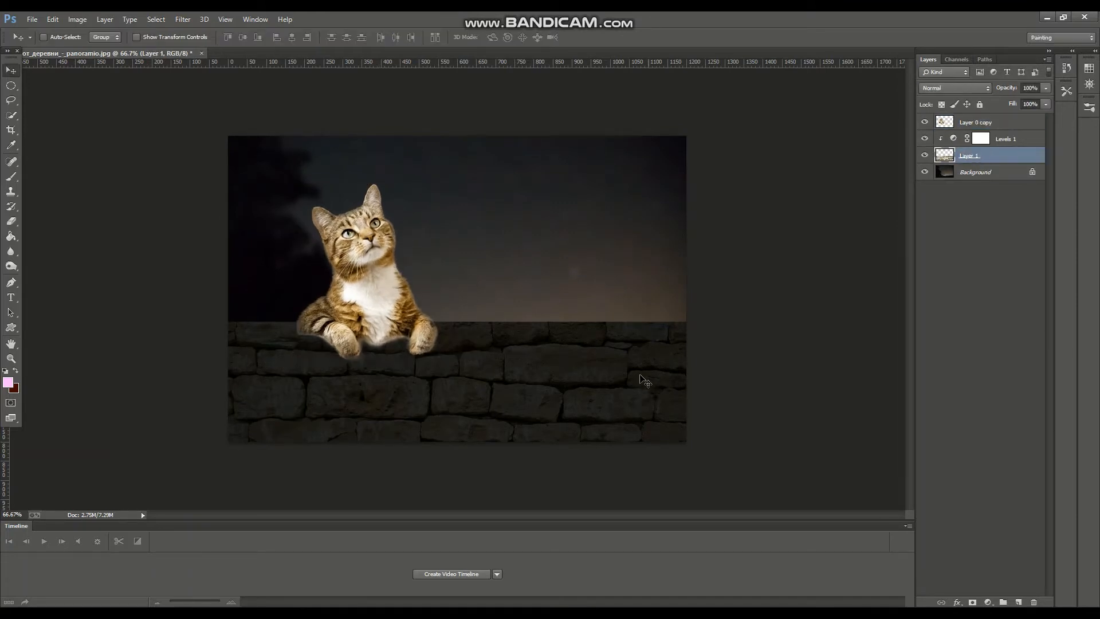
drag(644, 380, 624, 407)
drag(400, 312, 397, 326)
key(ctrl+1)
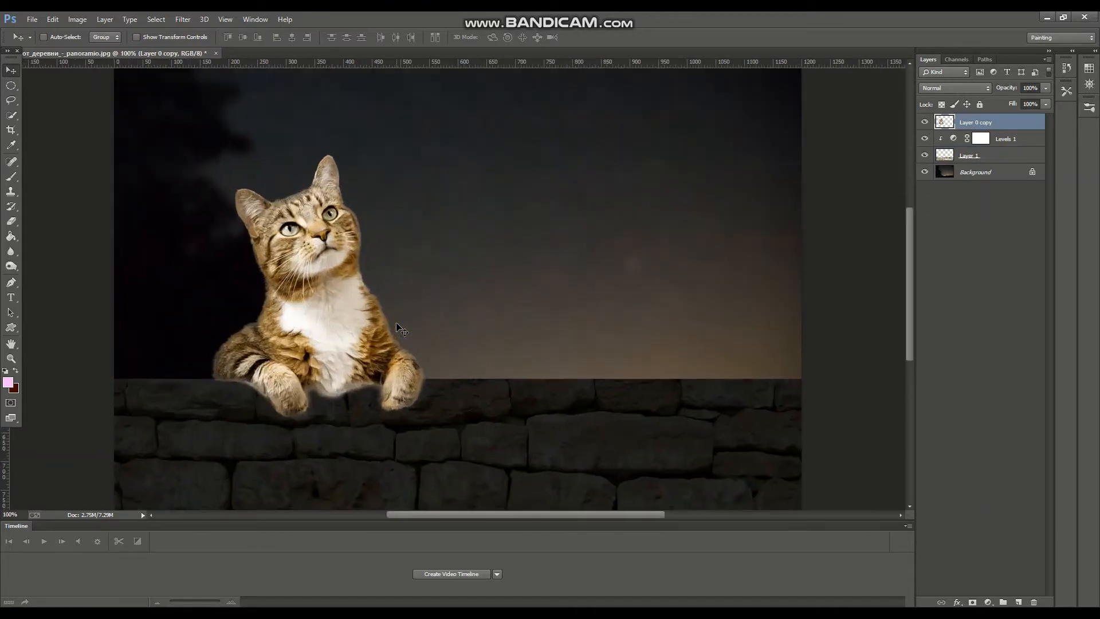
key(ctrl+plus)
key(ctrl+minus)
- Add a Levels adjustment clipped to the cat layer and lower its white output level to about 69
click(987, 602)
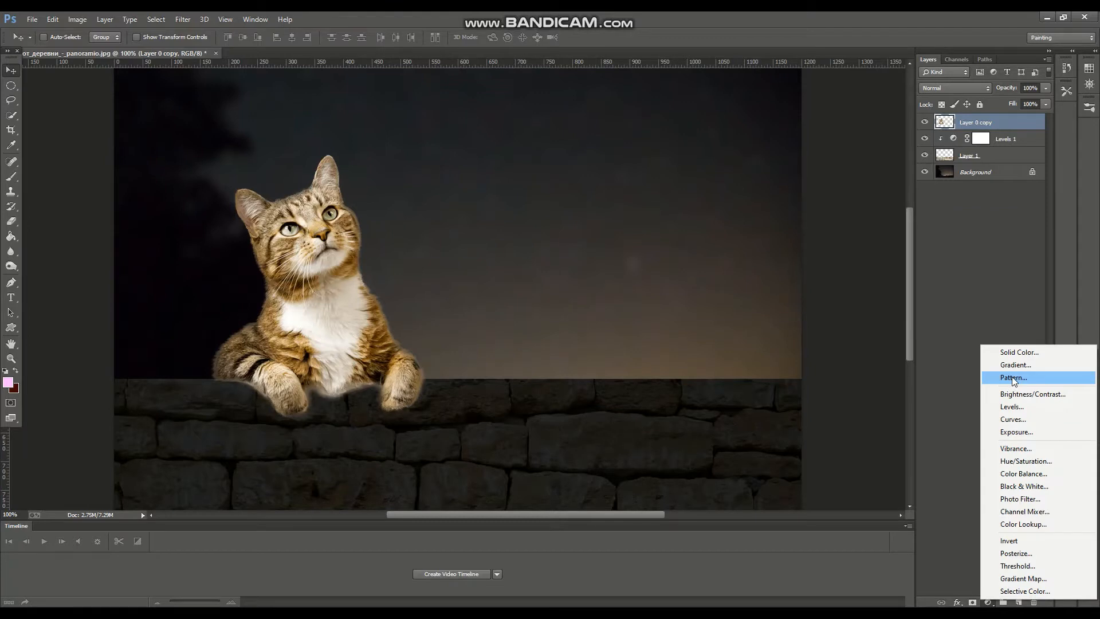
click(1008, 409)
click(978, 402)
drag(1052, 361, 988, 356)
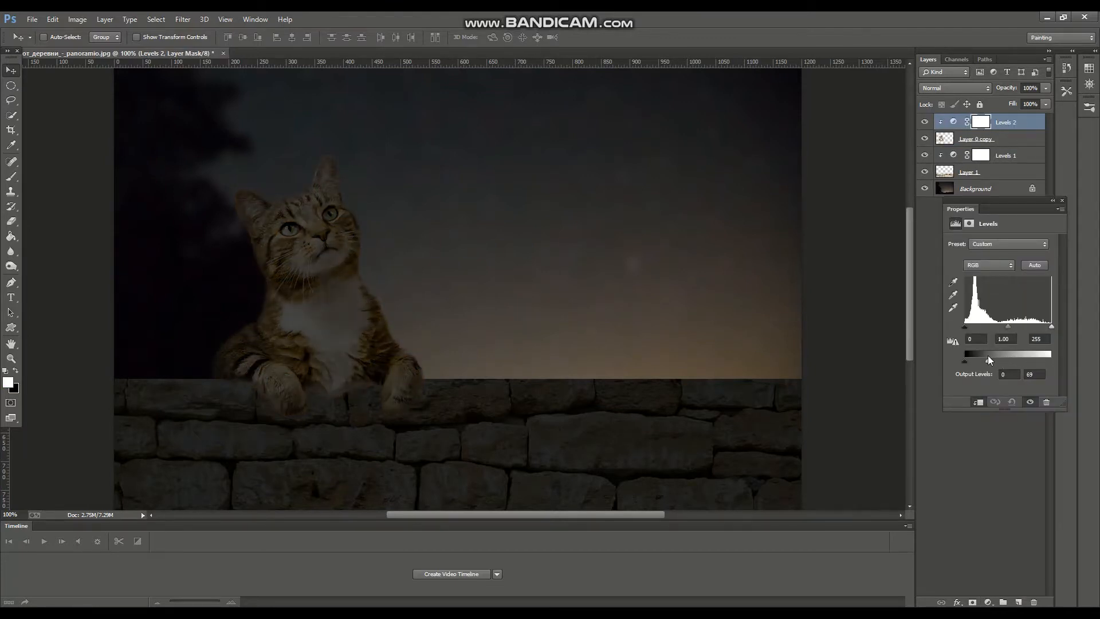
- Remove the Levels adjustment above the cat and place a new empty layer directly beneath the cat layer
click(1062, 200)
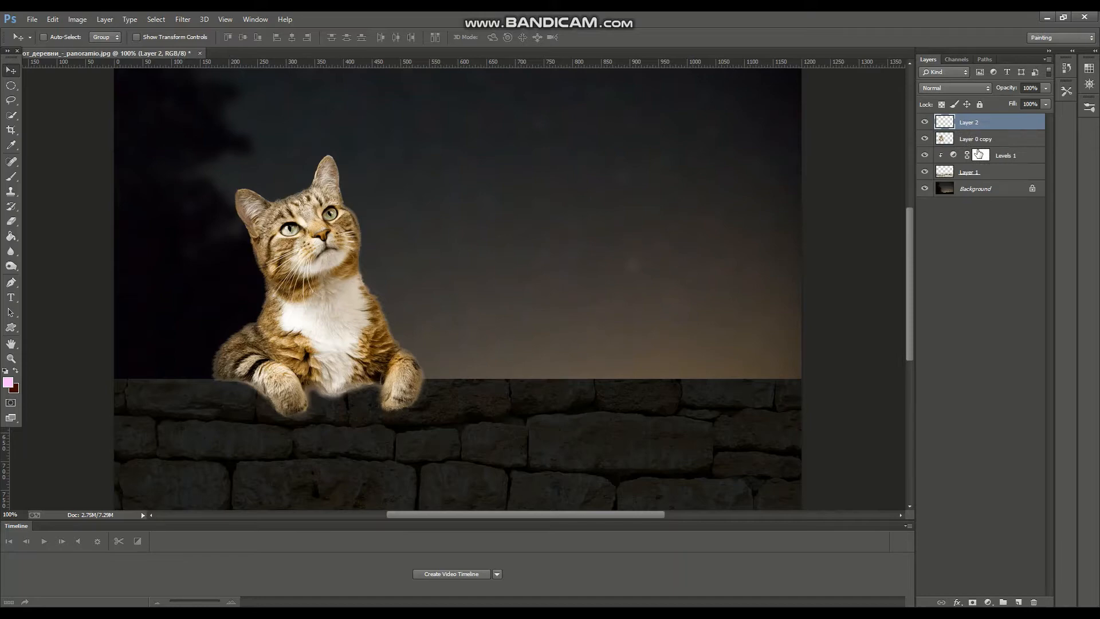
drag(978, 153, 978, 150)
drag(603, 515, 564, 514)
- Set up a larger Brush with black paint on the empty layer beneath the cat
click(10, 177)
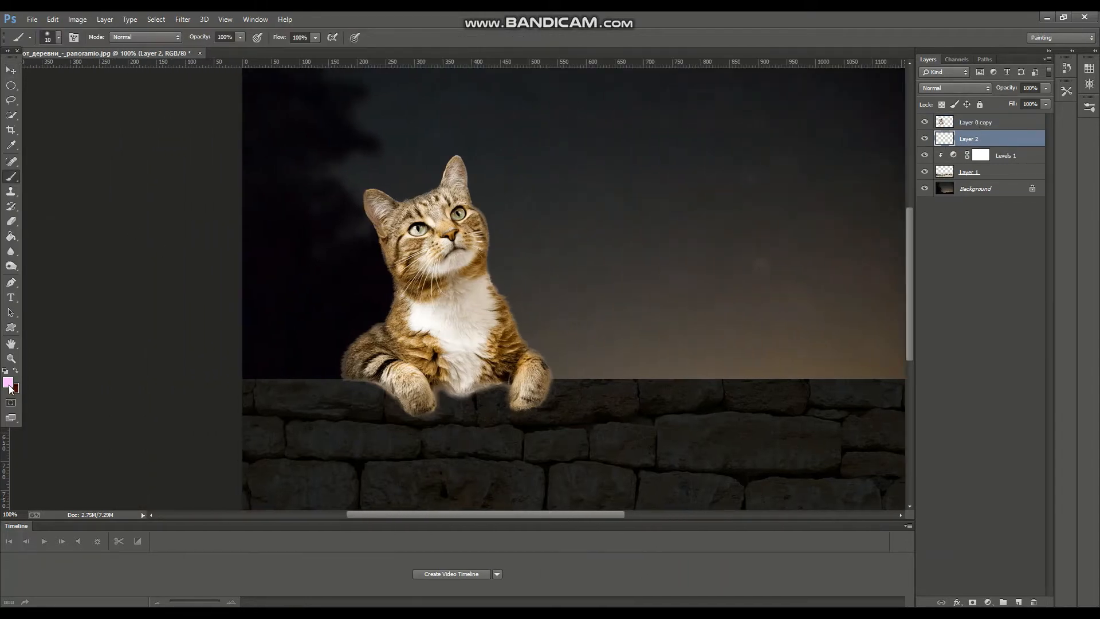
click(8, 382)
click(756, 304)
click(994, 149)
key(ctrl+plus)
key(bracketright)
key(v)
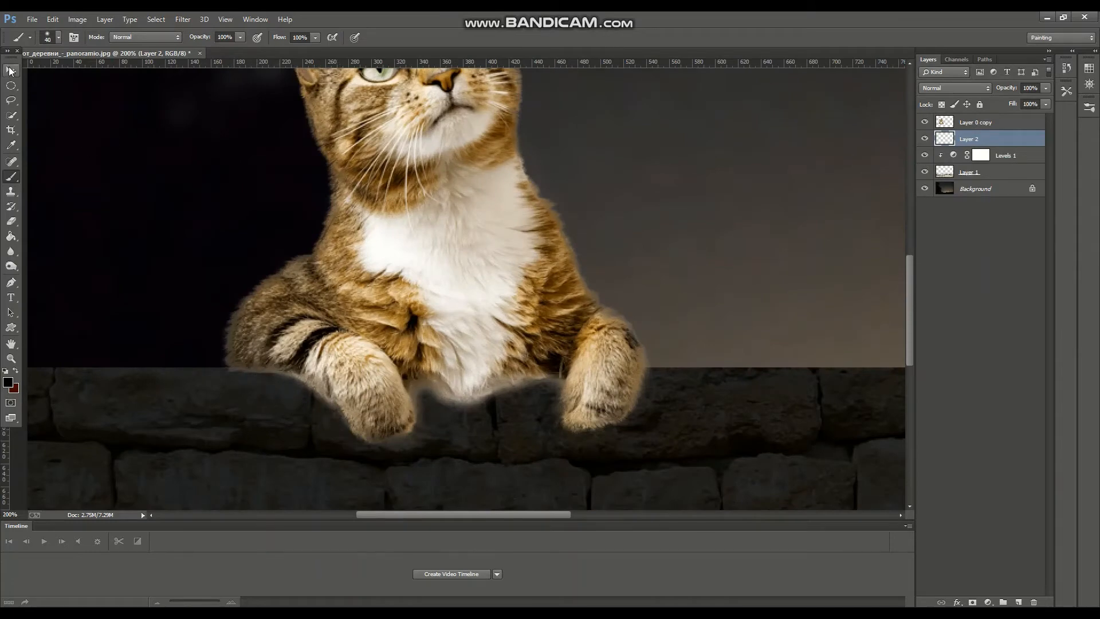
click(981, 124)
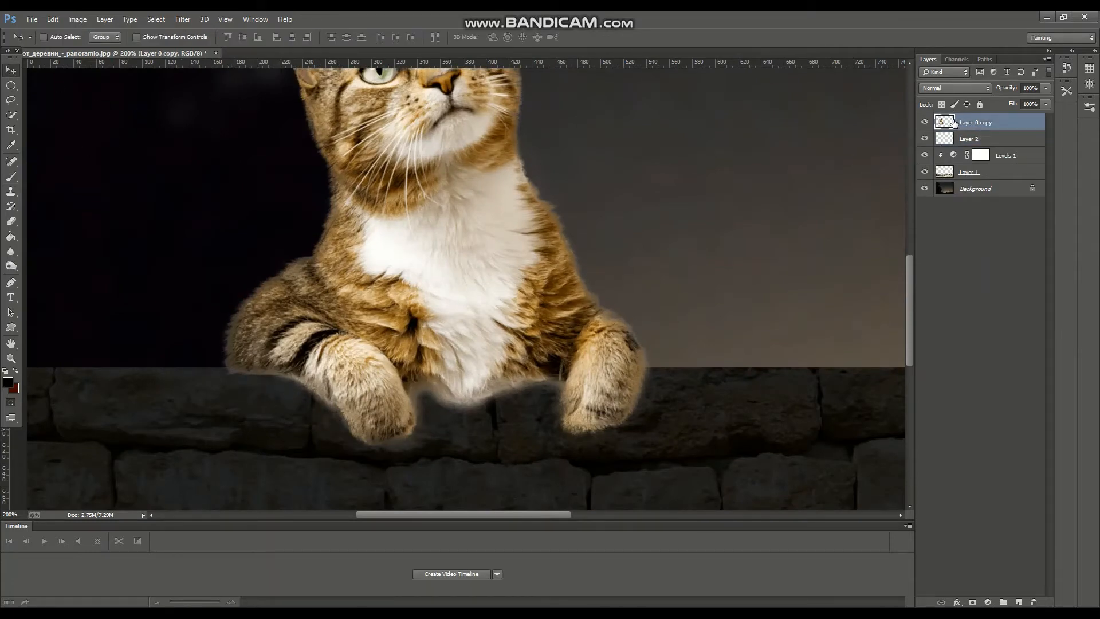
key(b)
key(bracketleft)
mouse_move(294, 380)
mouse_down()
mouse_move(246, 366)
mouse_move(278, 368)
mouse_up()
key(ctrl+bracketleft)
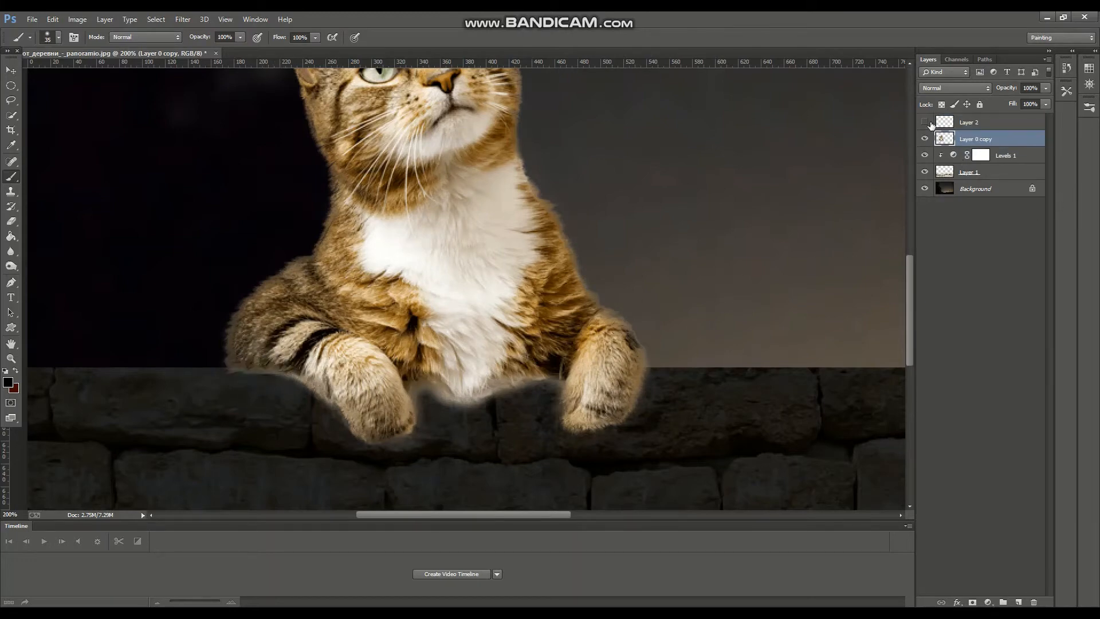
drag(962, 126, 965, 147)
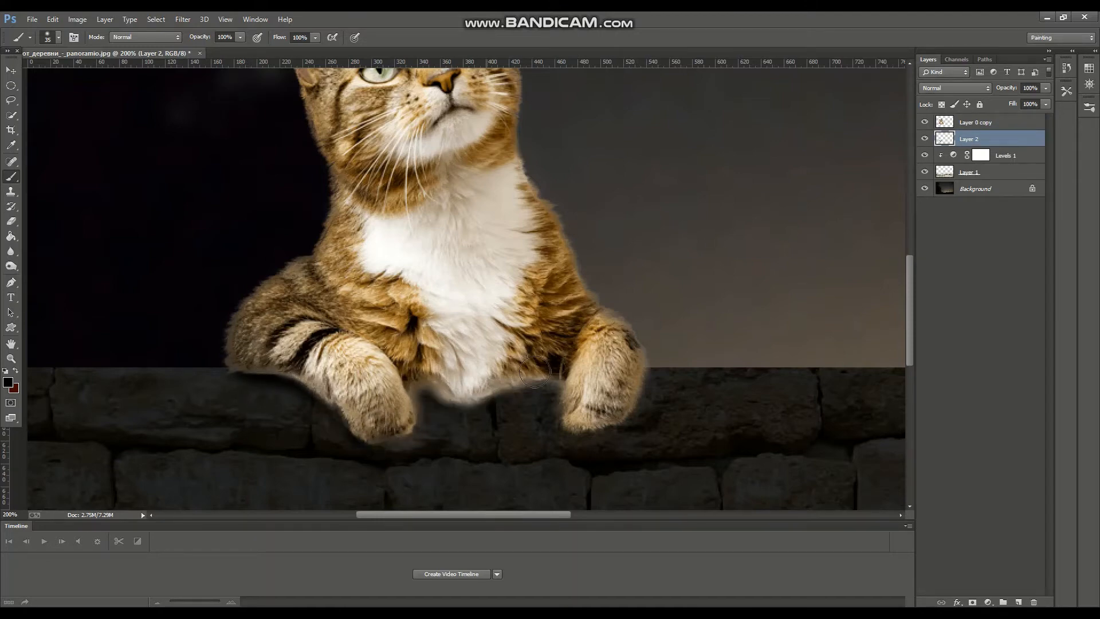
- Paint a soft black contact shadow on Layer 2 around the cat's paws and lower body, where they meet the wall
mouse_move(543, 369)
mouse_down()
mouse_move(583, 364)
mouse_move(563, 391)
mouse_move(578, 428)
mouse_move(636, 389)
mouse_move(582, 428)
mouse_up()
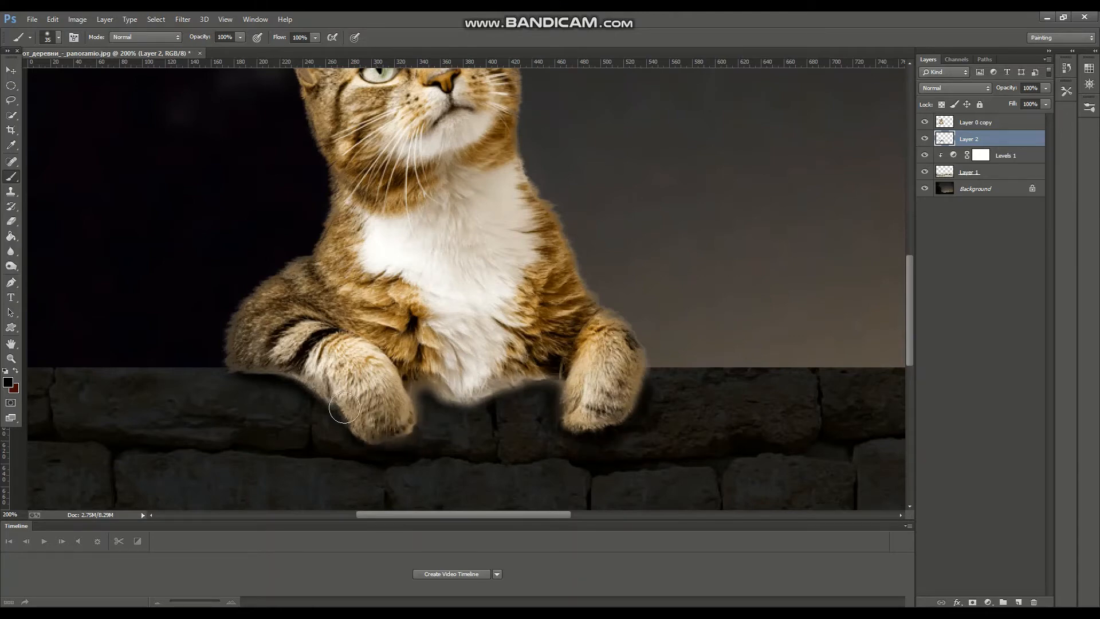
key(ctrl+minus)
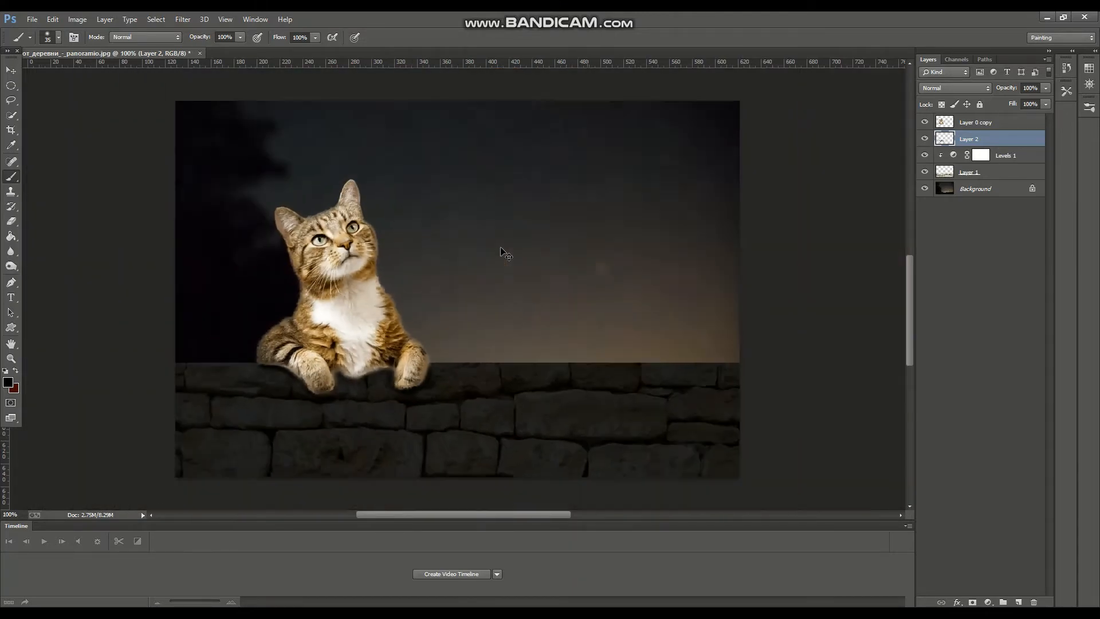
key(ctrl+plus)
key(ctrl+plus)
key(ctrl+minus)
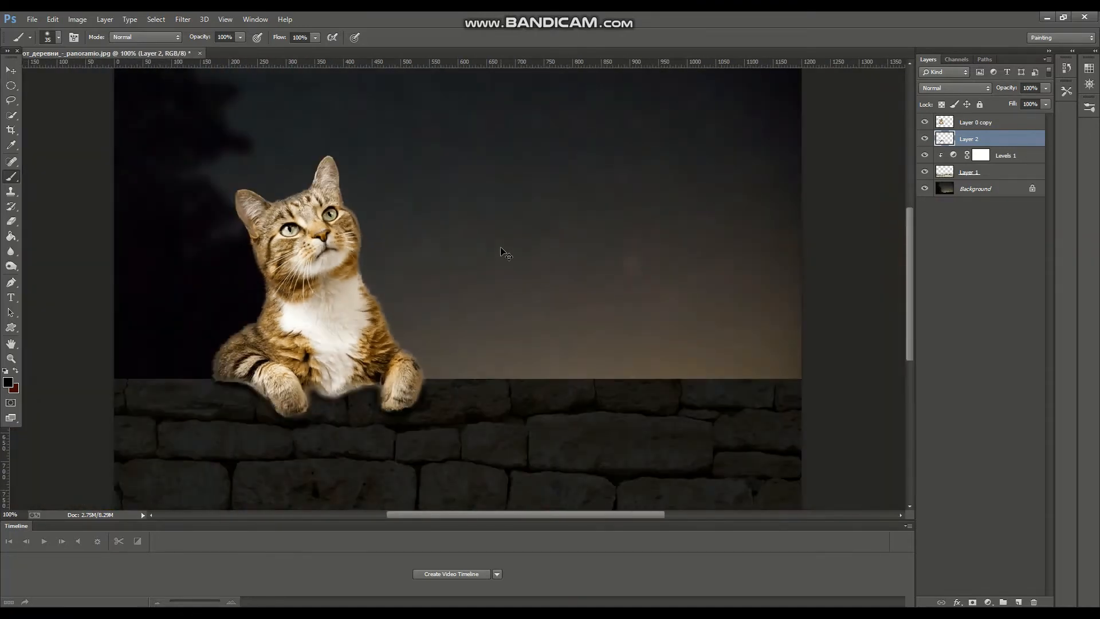
- Activate the cat layer and reduce the Eraser's size to 50
click(11, 221)
key(alt+bracketright)
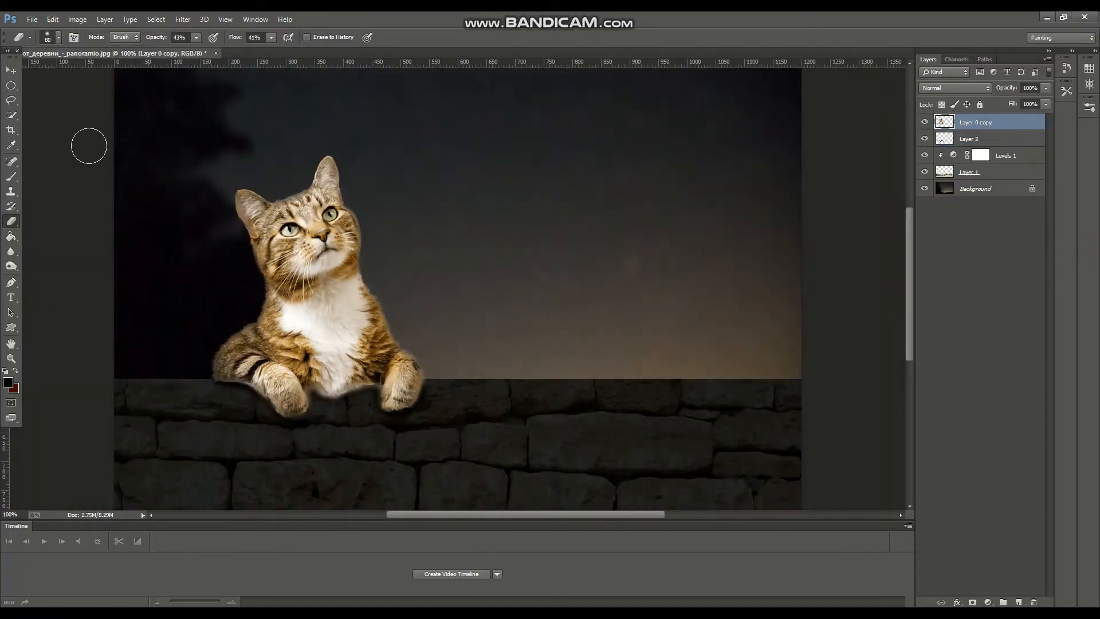
key(bracketleft)
key(bracketleft)
key(bracketleft)
drag(475, 515, 482, 516)
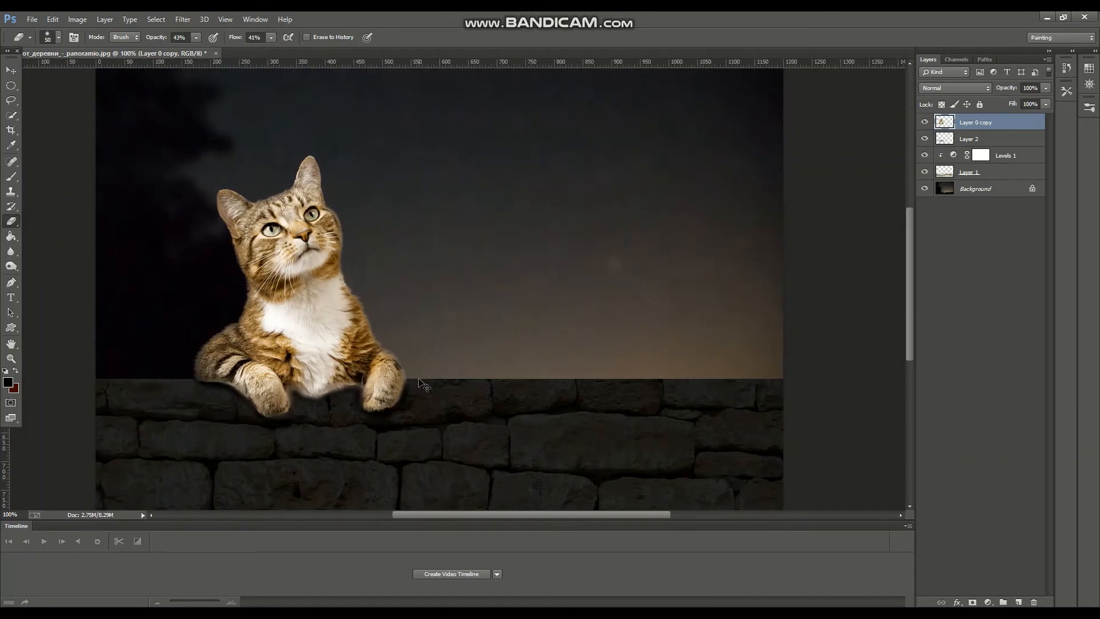
key(ctrl+minus)
- Add a Levels adjustment clipped to the cat layer and lower its white output level to about 40
click(987, 601)
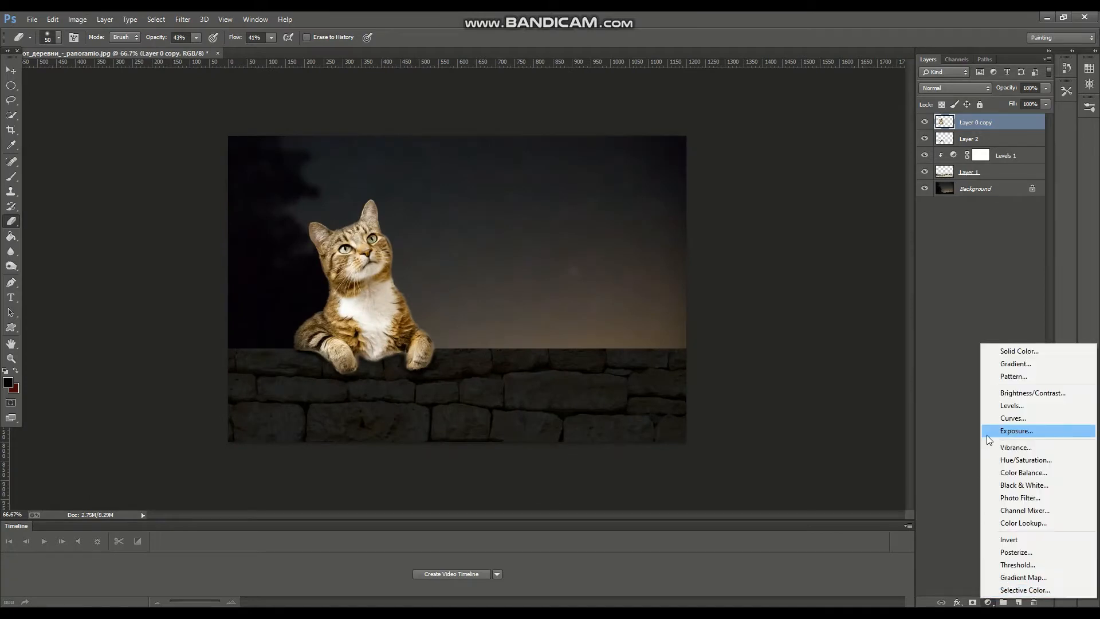
click(1011, 405)
drag(1051, 361, 979, 361)
click(978, 401)
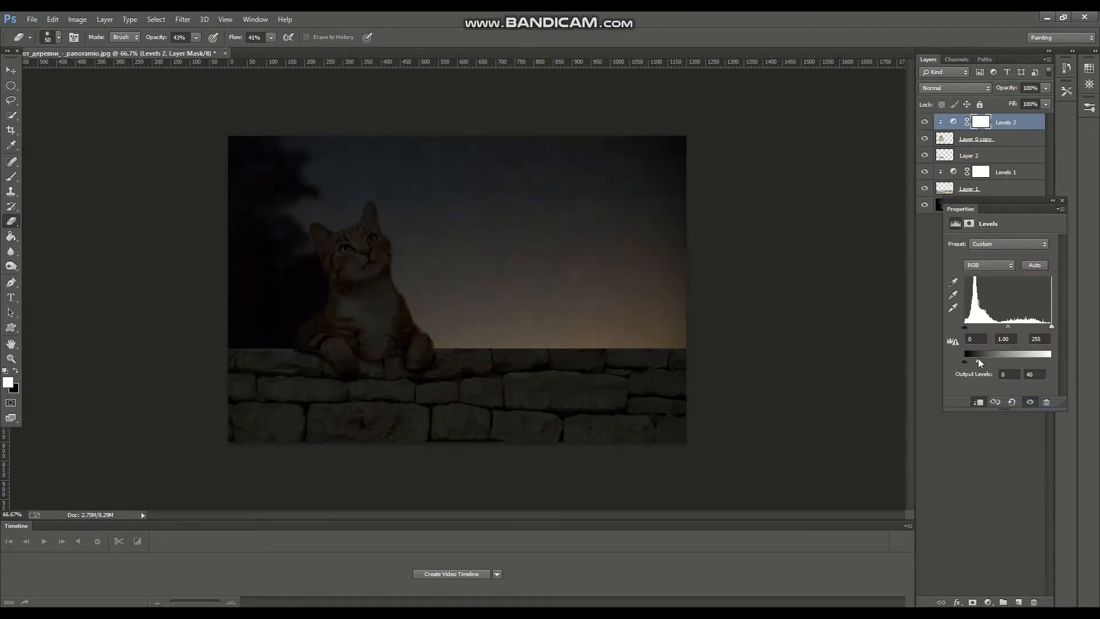
click(1062, 200)
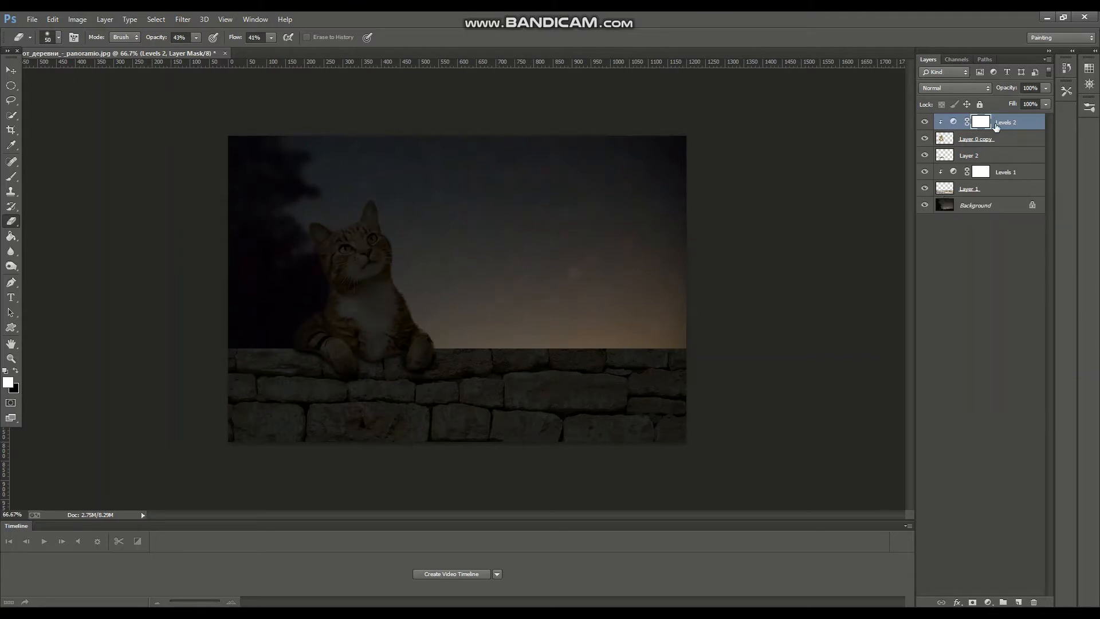
click(972, 600)
click(11, 176)
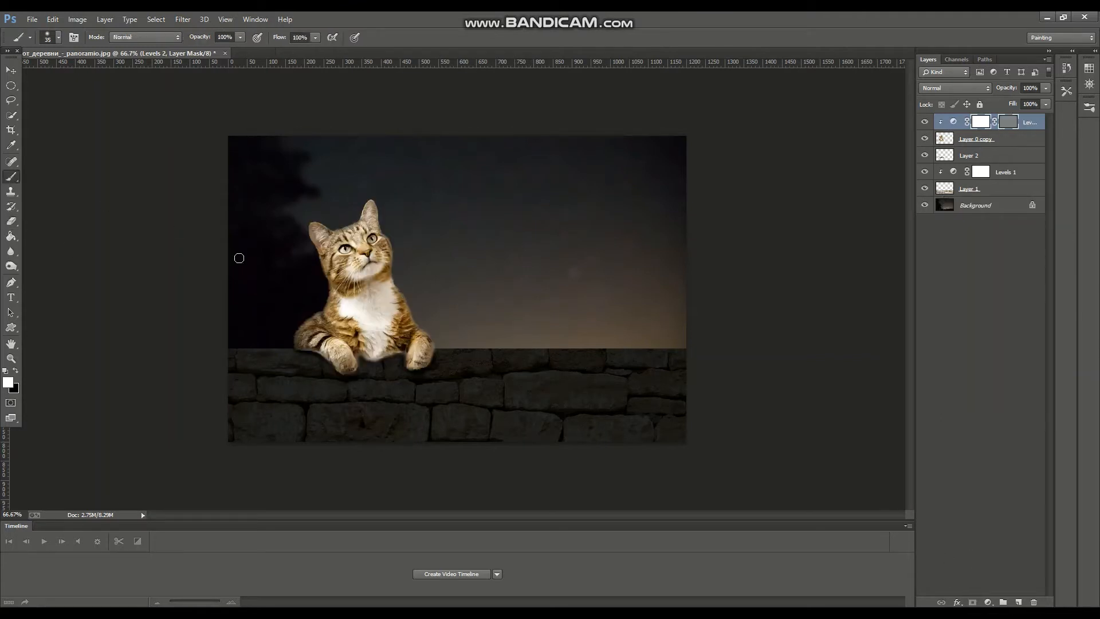
key(ctrl+i)
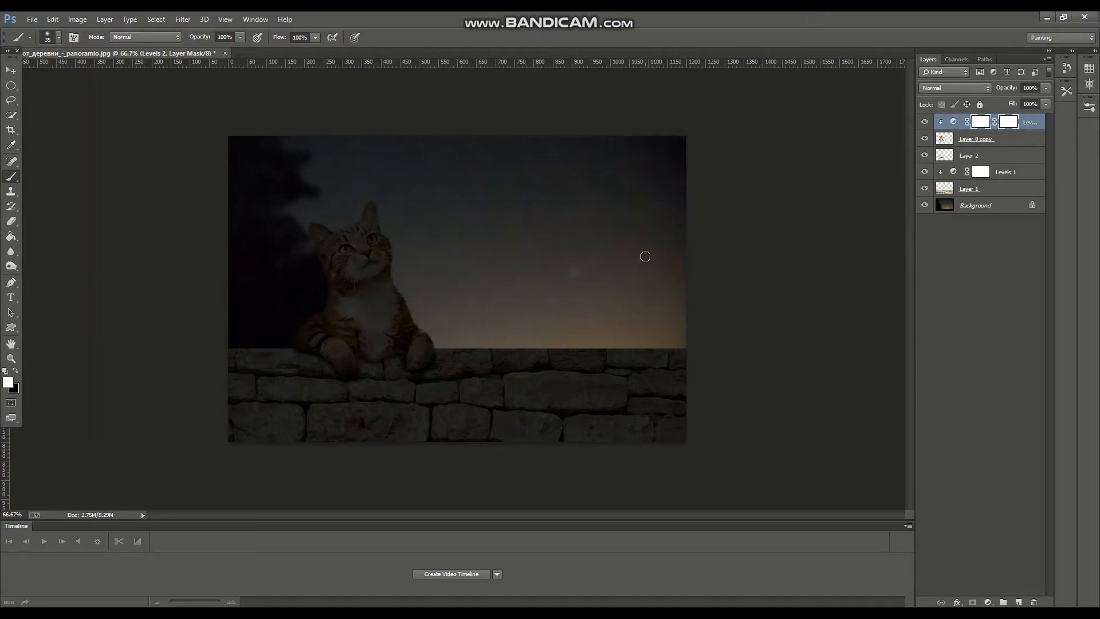
- Set the Brush to 36% opacity and 55% flow
drag(315, 38, 231, 53)
click(354, 193)
click(32, 19)
click(49, 42)
click(508, 106)
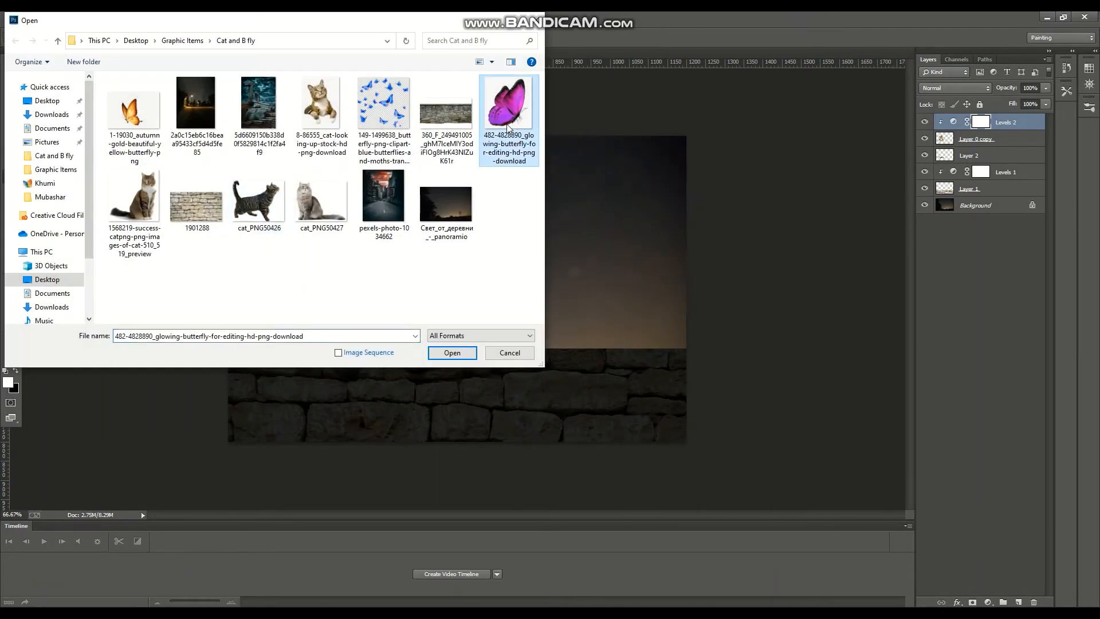
click(141, 123)
click(452, 352)
click(536, 238)
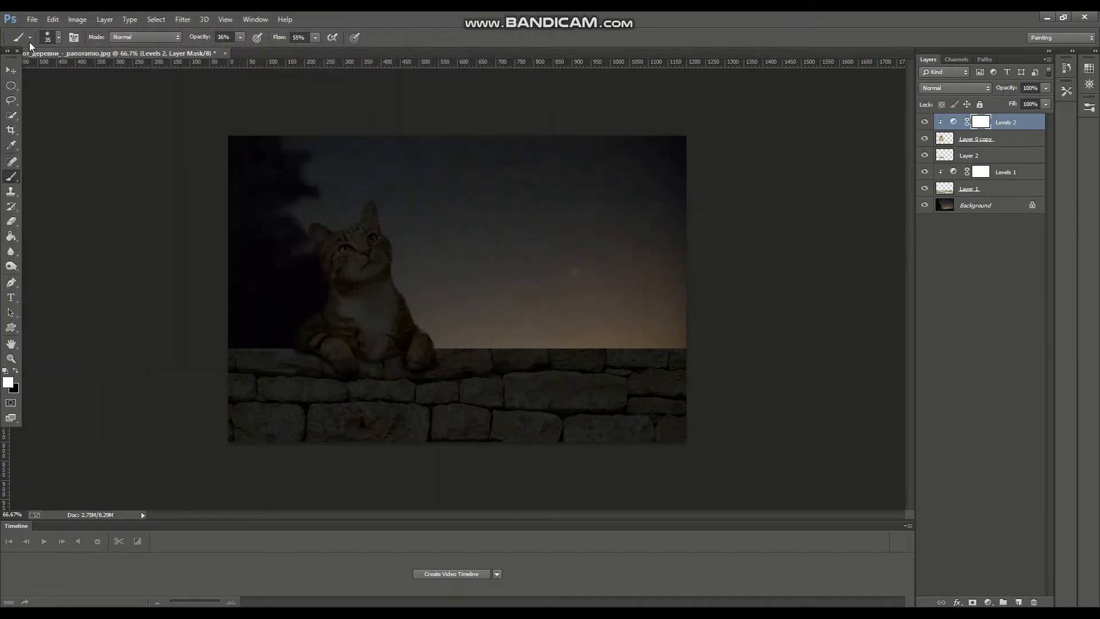
click(32, 19)
click(49, 41)
click(508, 109)
click(452, 352)
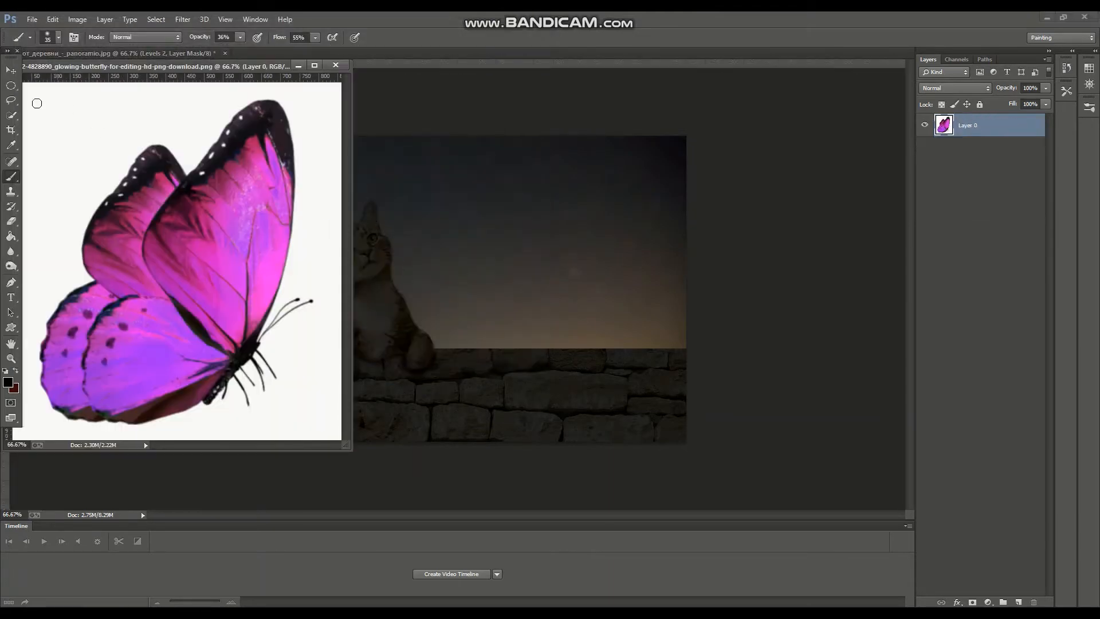
- Select the white background around the butterfly with the Magic Wand and invert the selection to the butterfly
click(11, 114)
right_click(11, 114)
click(57, 127)
click(103, 150)
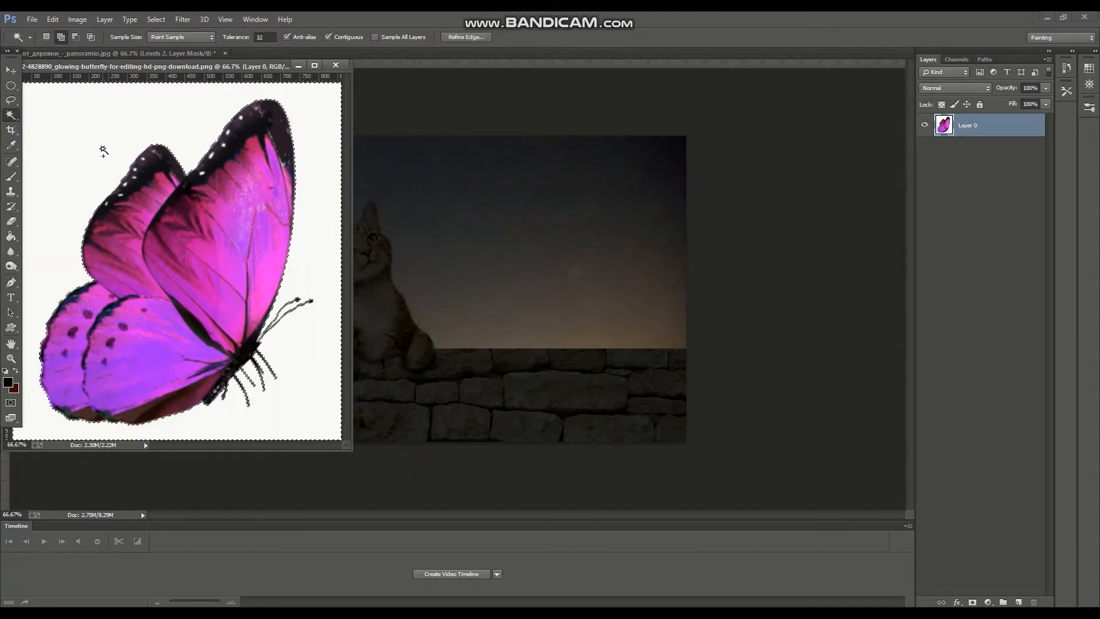
key(ctrl+shift+i)
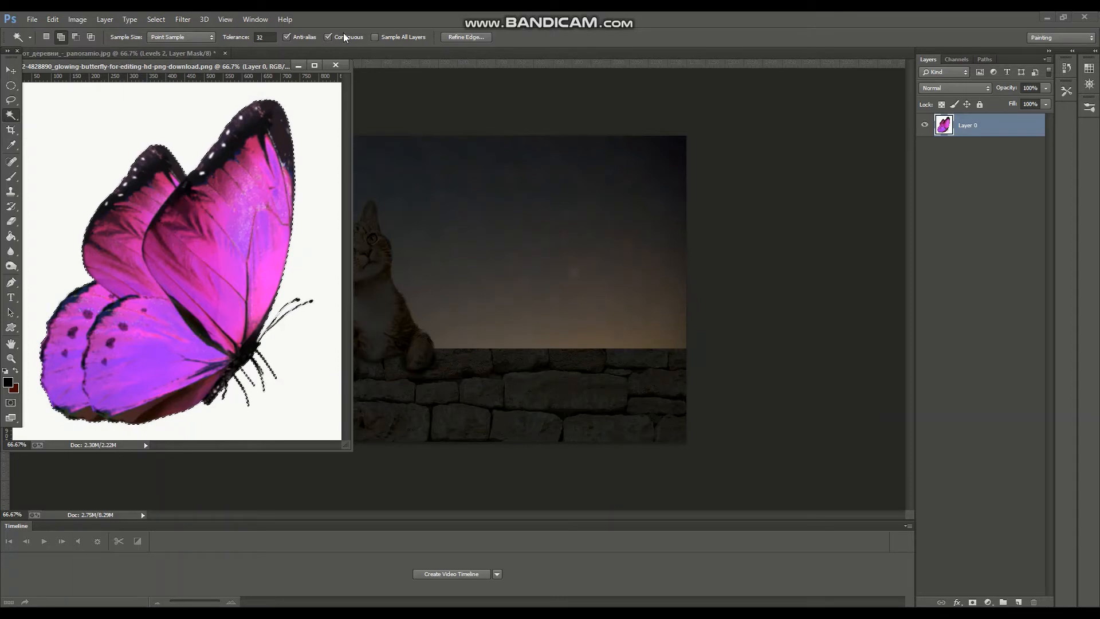
- Refine the butterfly selection by brushing along its wing outlines, legs and antennae, and output it as a selection
key(ctrl+alt+r)
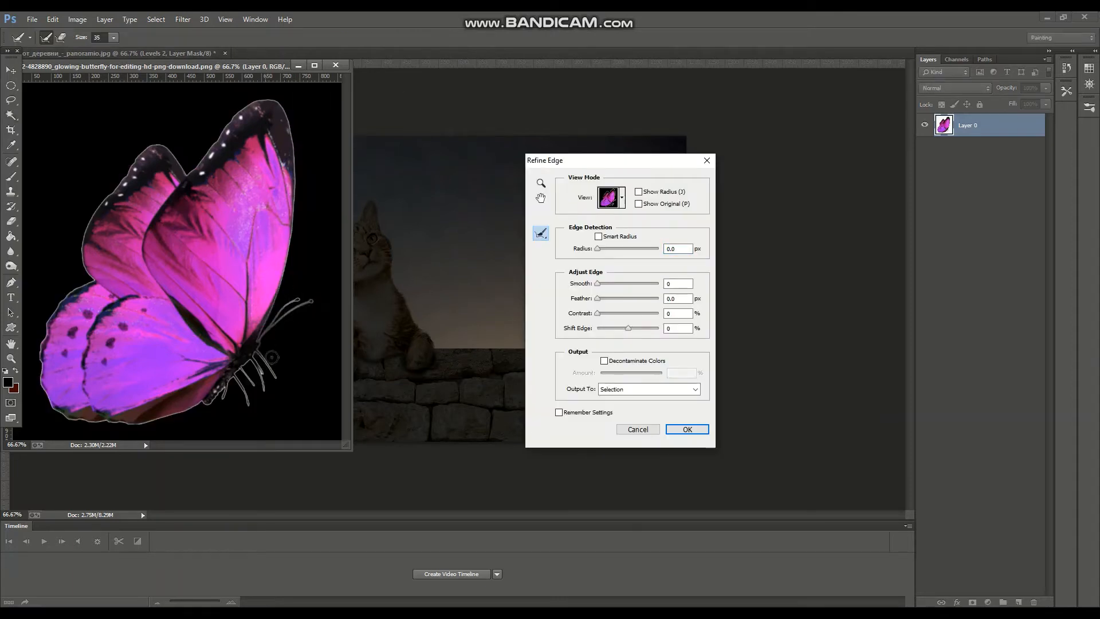
mouse_move(246, 365)
mouse_down()
mouse_move(218, 400)
mouse_move(189, 409)
mouse_move(67, 414)
mouse_move(42, 355)
mouse_move(92, 281)
mouse_up()
mouse_move(91, 225)
mouse_down()
mouse_move(147, 152)
mouse_move(185, 172)
mouse_move(218, 145)
mouse_up()
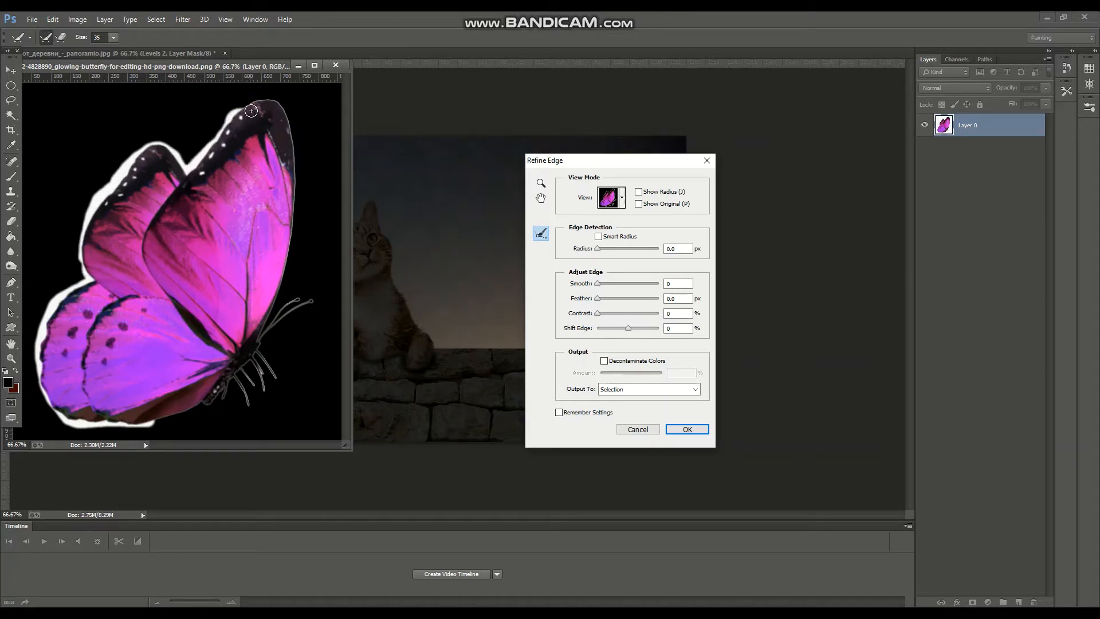
mouse_move(251, 111)
mouse_down()
mouse_move(265, 102)
mouse_move(293, 149)
mouse_move(295, 235)
mouse_move(265, 351)
mouse_move(245, 375)
mouse_up()
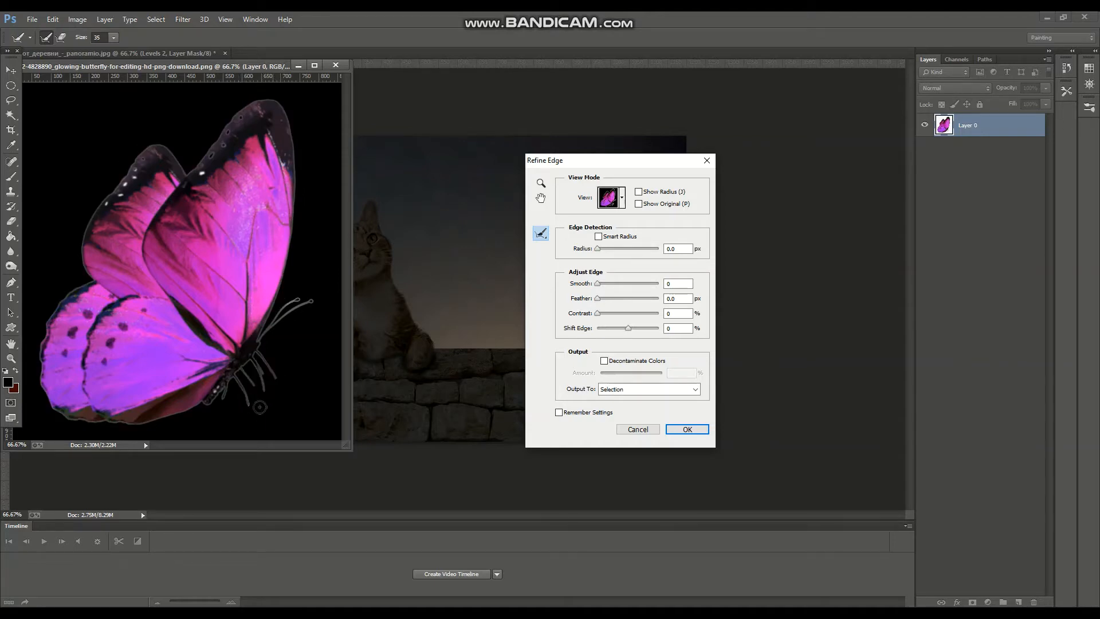
drag(299, 298, 306, 304)
click(687, 429)
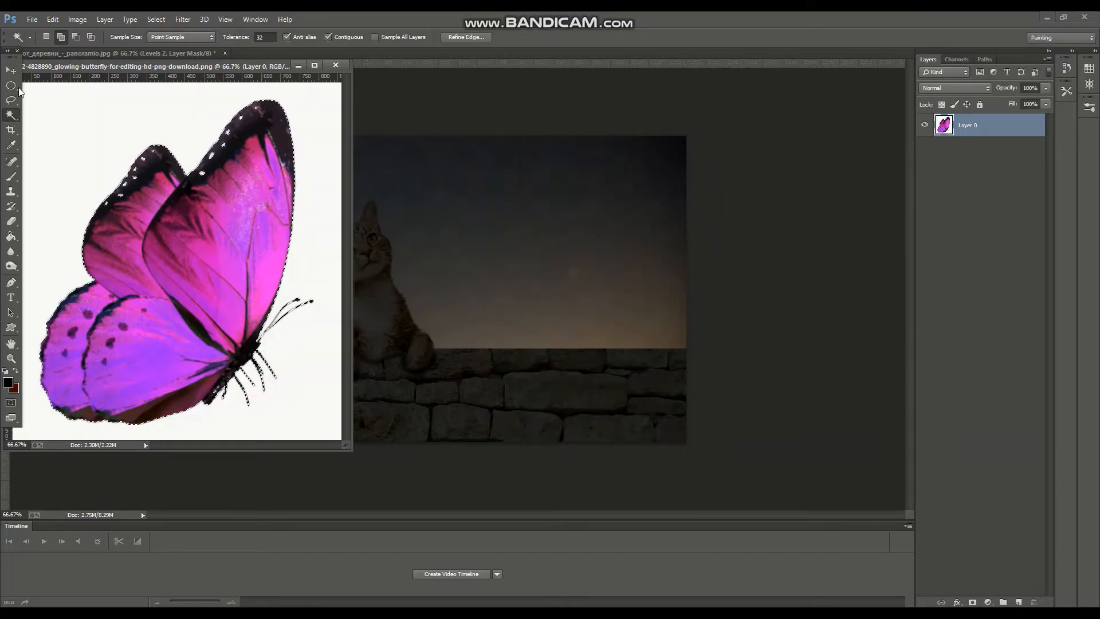
- Bring the selected butterfly into the cat composite as a new layer at the top of the stack
drag(237, 67, 476, 51)
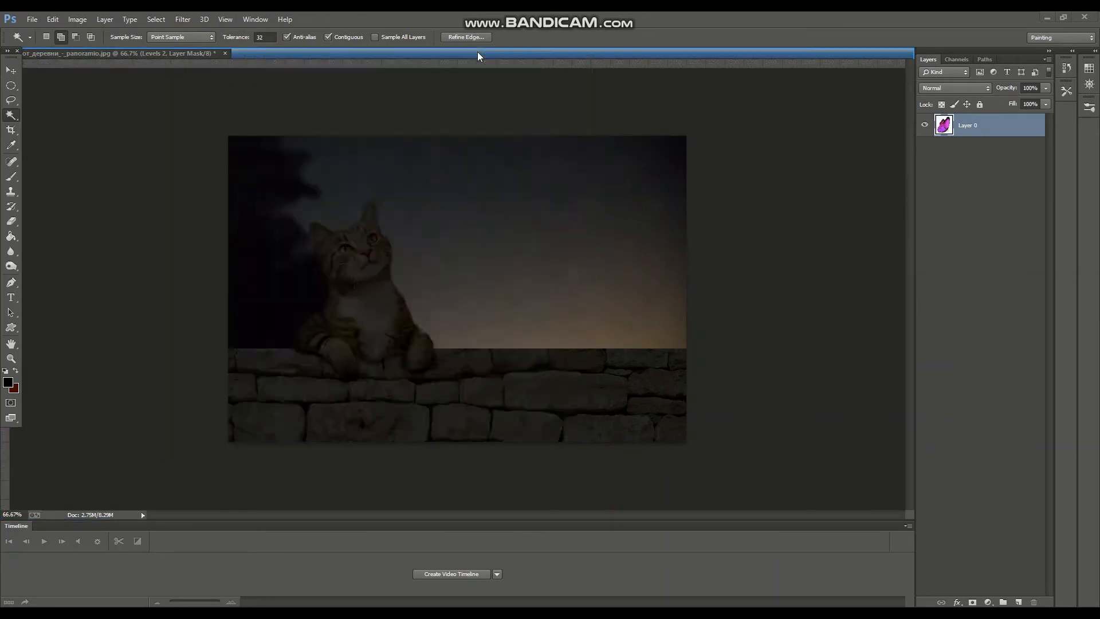
click(158, 55)
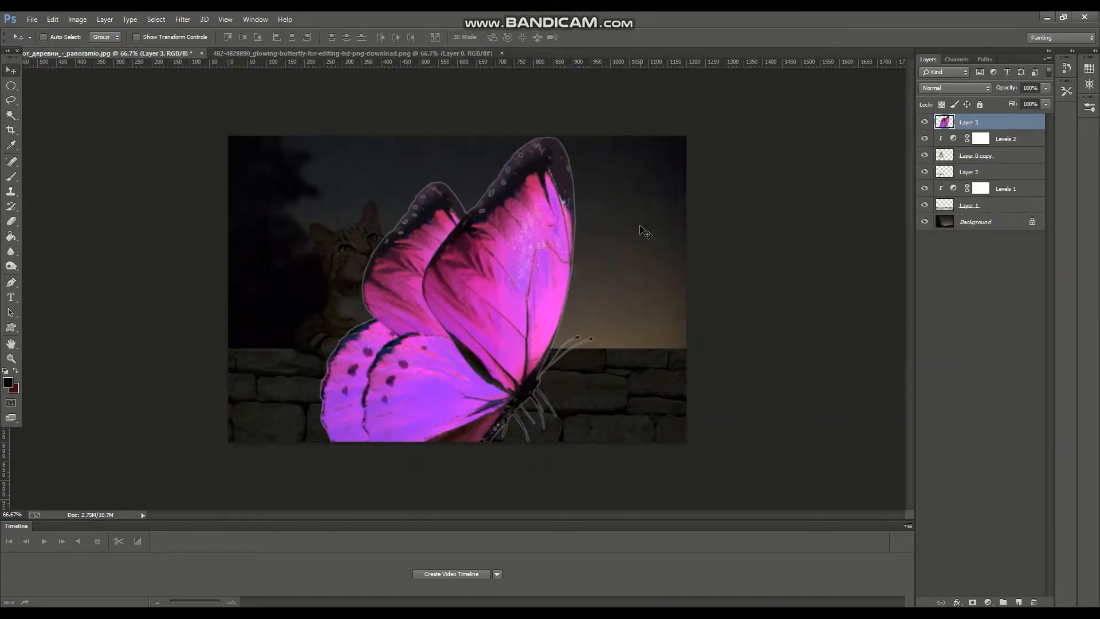
key(ctrl+t)
drag(593, 137, 483, 268)
drag(434, 343, 473, 254)
right_click(473, 255)
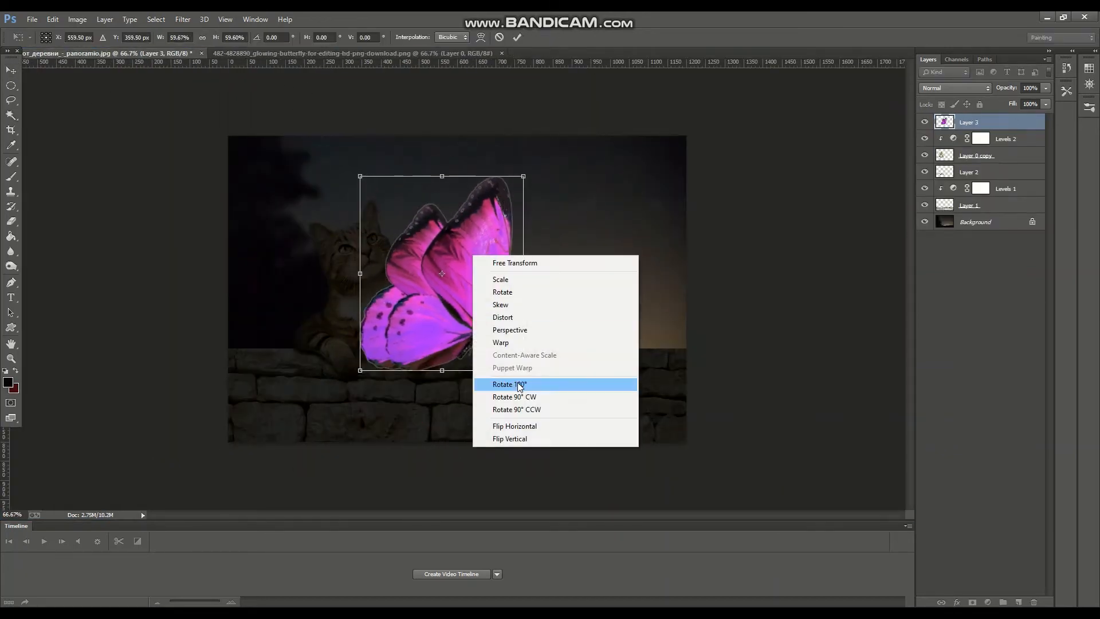
click(525, 438)
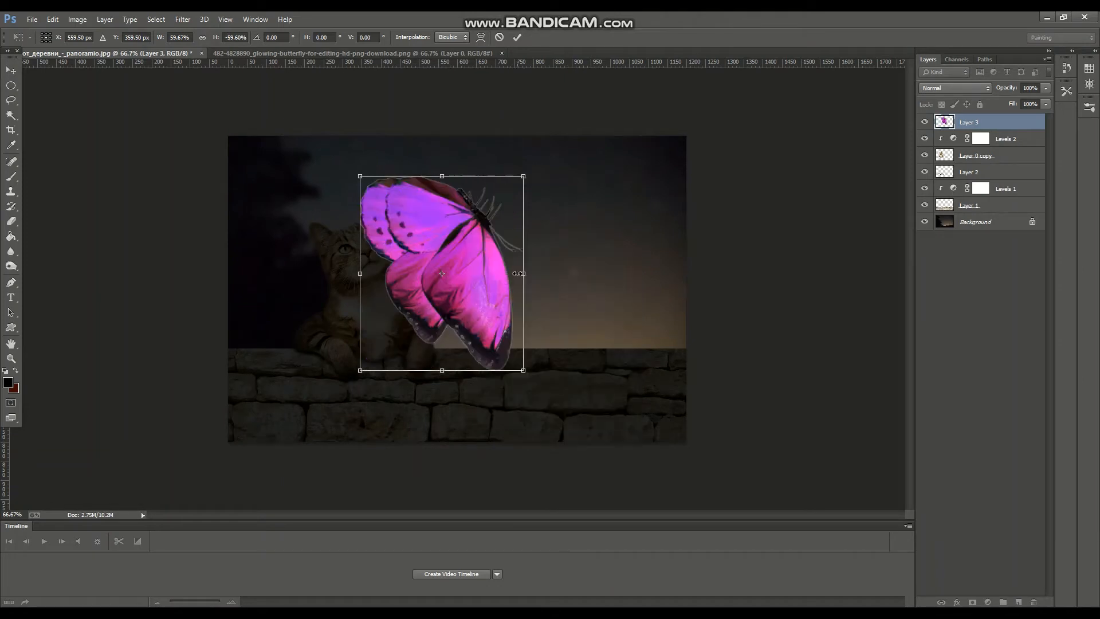
key(ctrl+z)
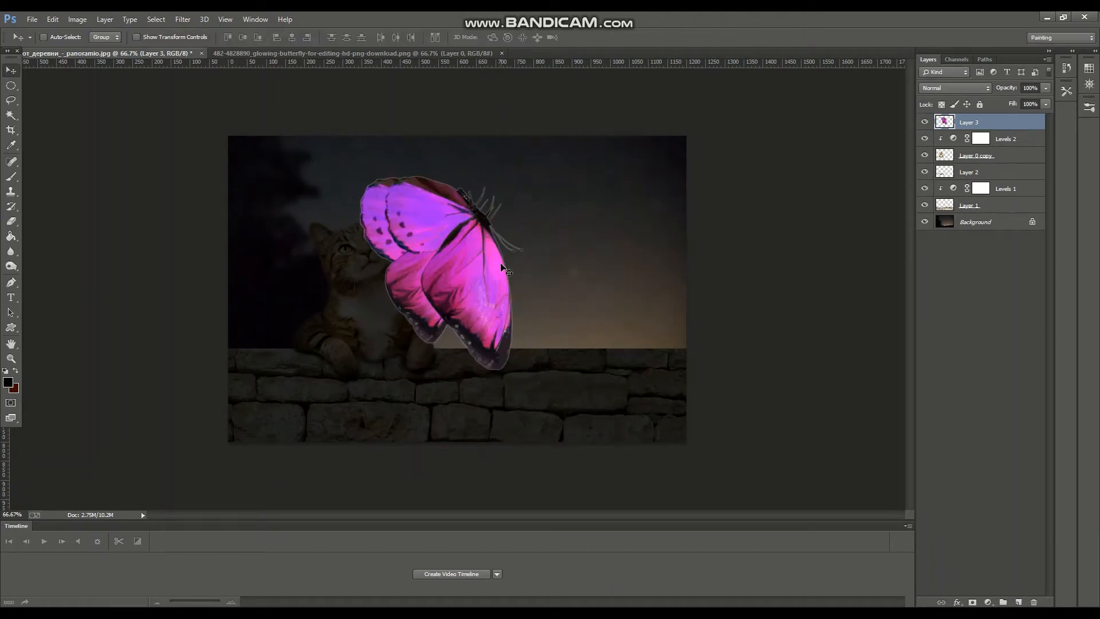
key(Escape)
- Flip the butterfly horizontally, scale it down to a small size and place it in the sky above the cat's head
key(ctrl+t)
right_click(499, 265)
click(570, 439)
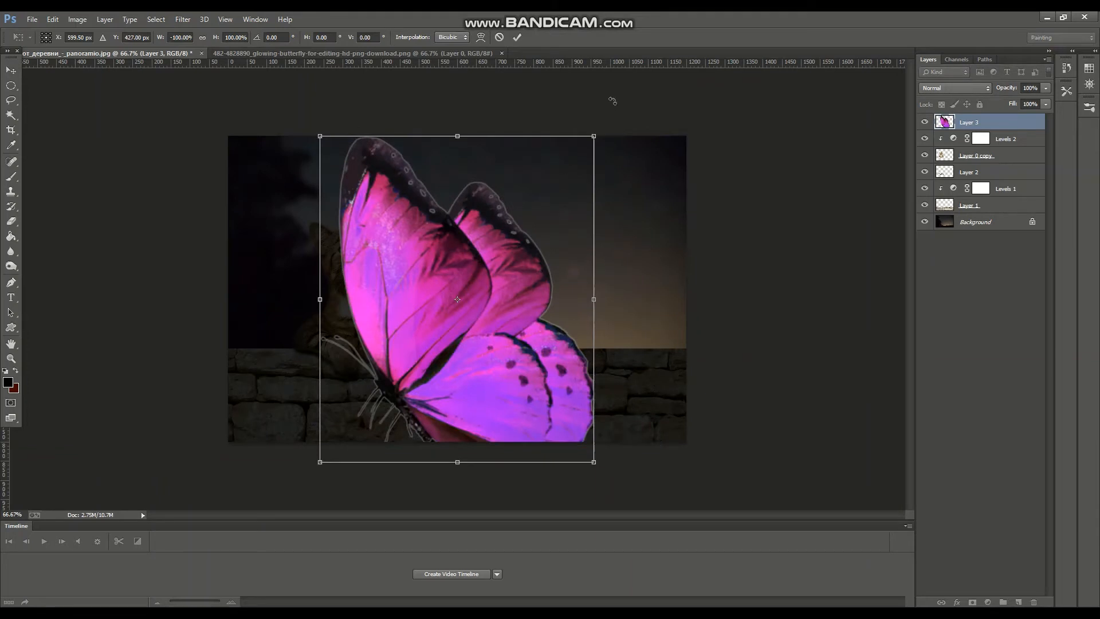
drag(594, 136, 405, 363)
drag(347, 413, 437, 174)
drag(492, 124, 442, 196)
key(Return)
key(ctrl+plus)
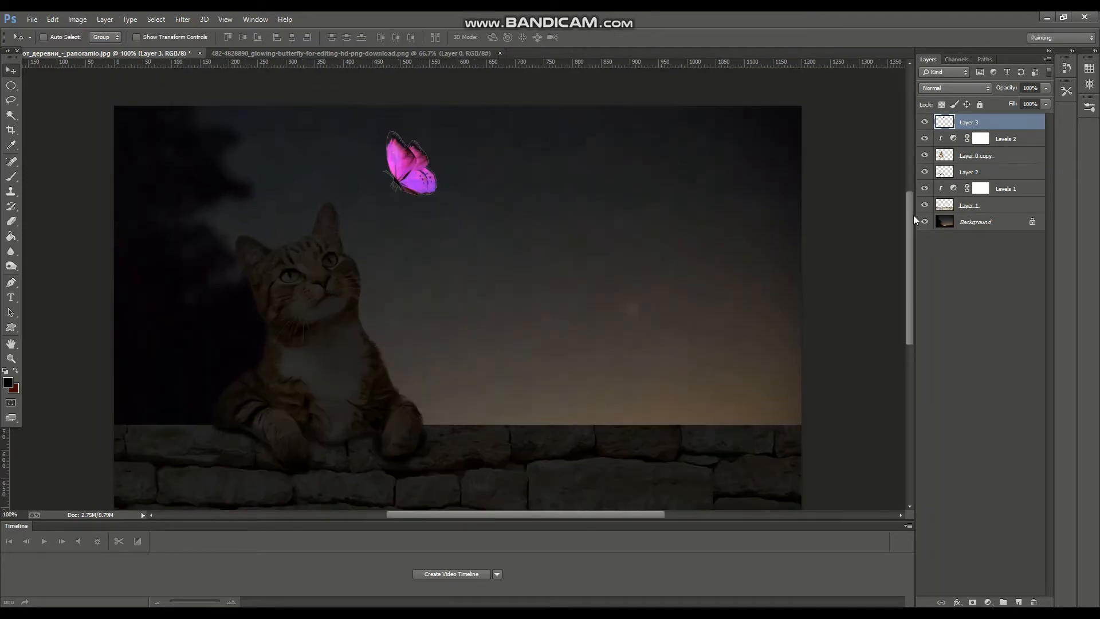
- Duplicate the butterfly layer and set the copy's blend mode to Overlay
key(ctrl+j)
click(967, 89)
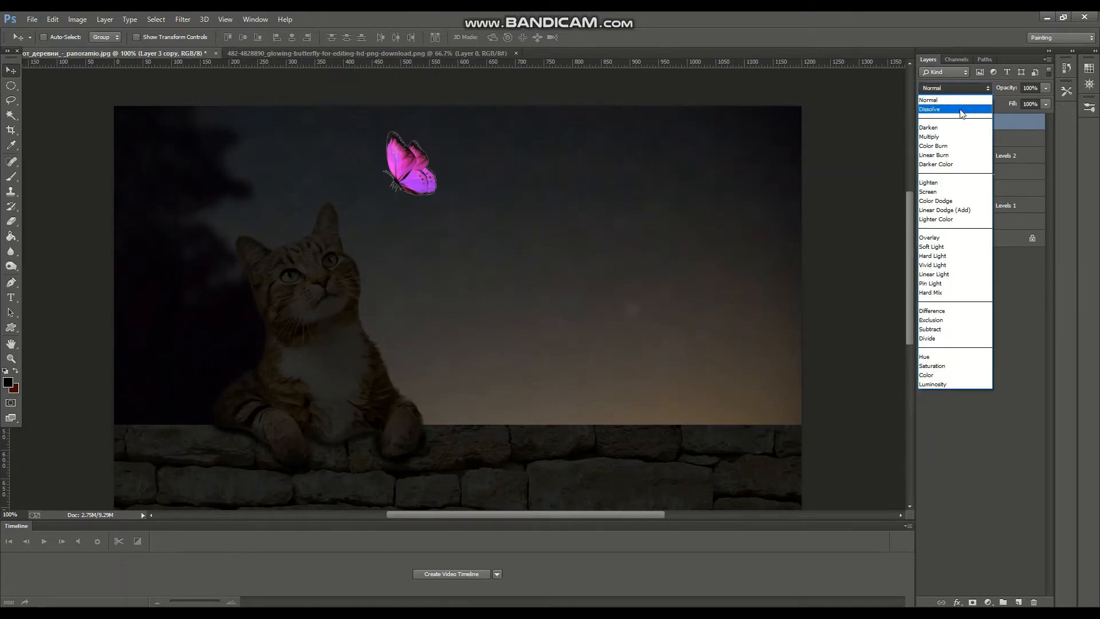
click(941, 241)
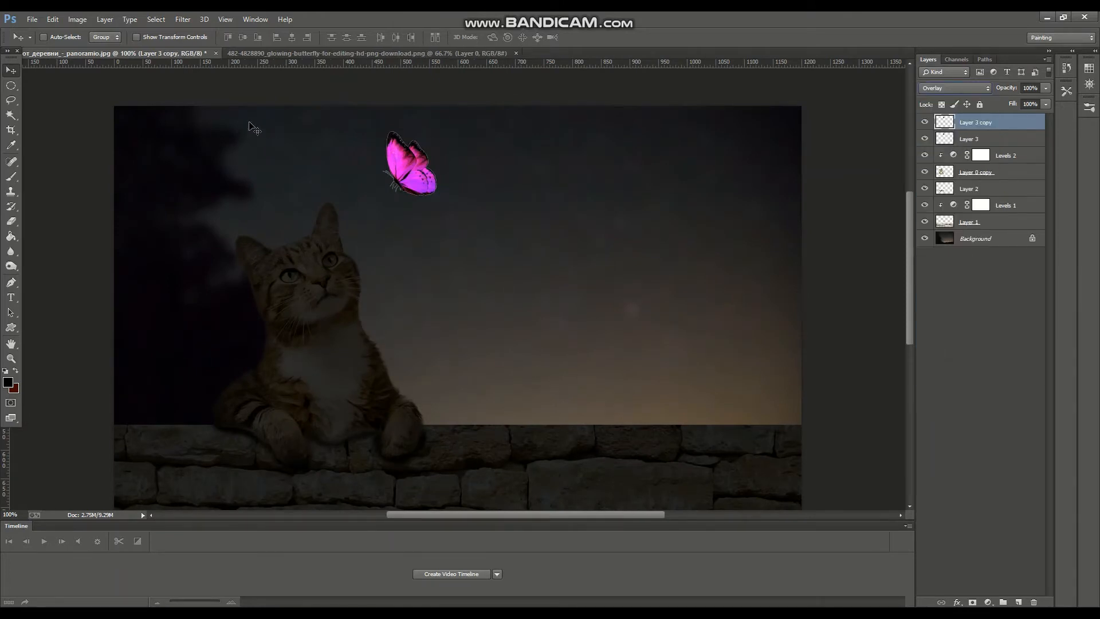
- Try a Gaussian Blur on the Overlay butterfly copy, duplicate the blurred layer and undo the duplication
click(182, 19)
mouse_move(280, 154)
click(367, 234)
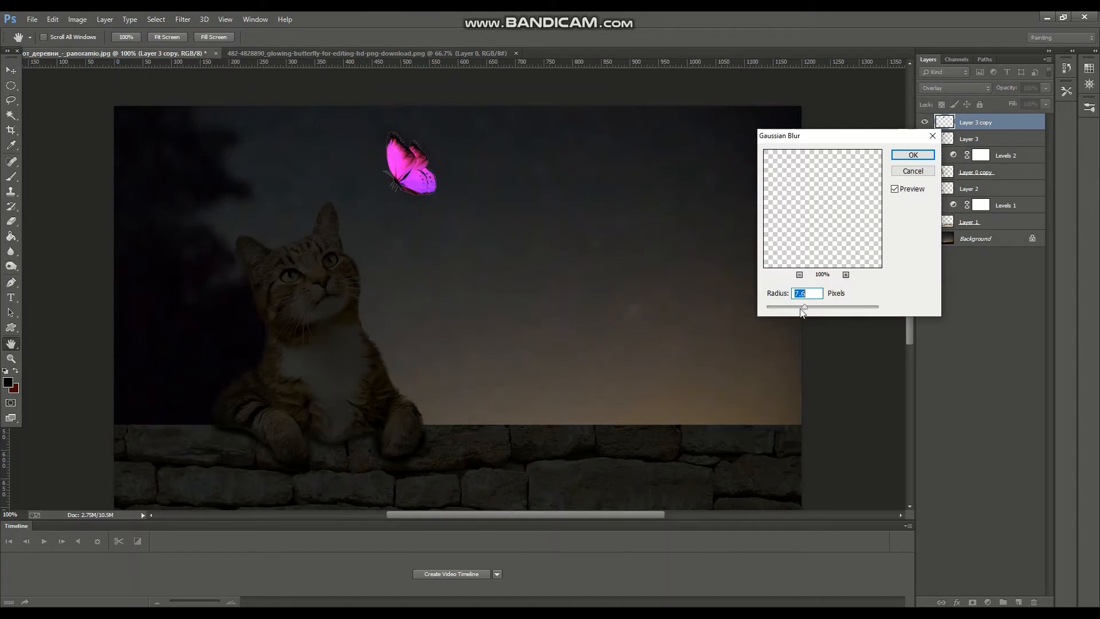
click(913, 155)
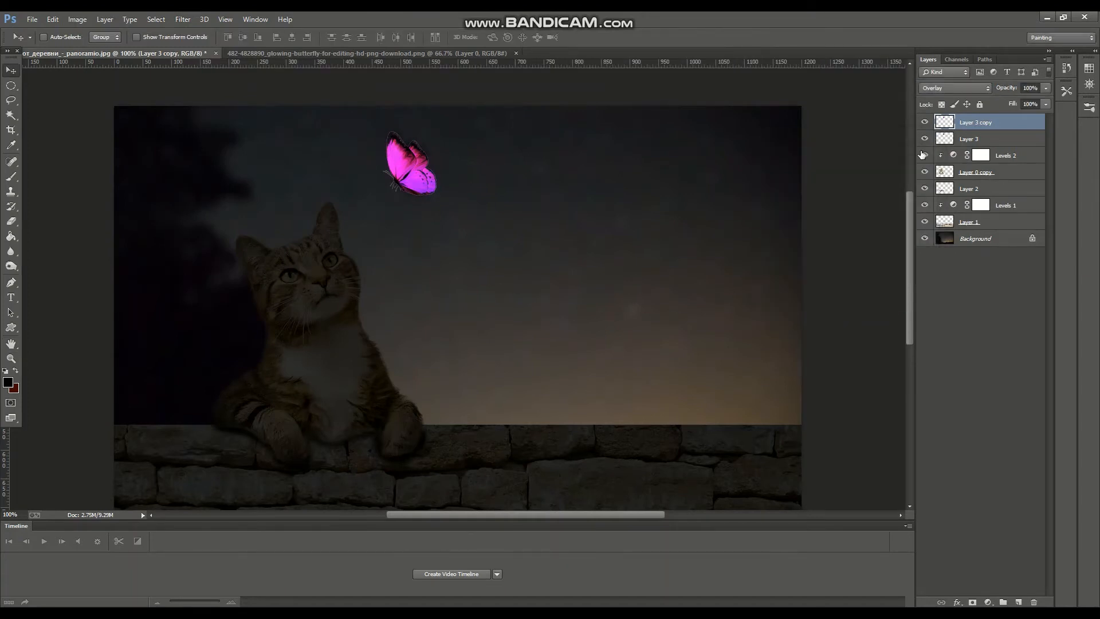
key(ctrl+j)
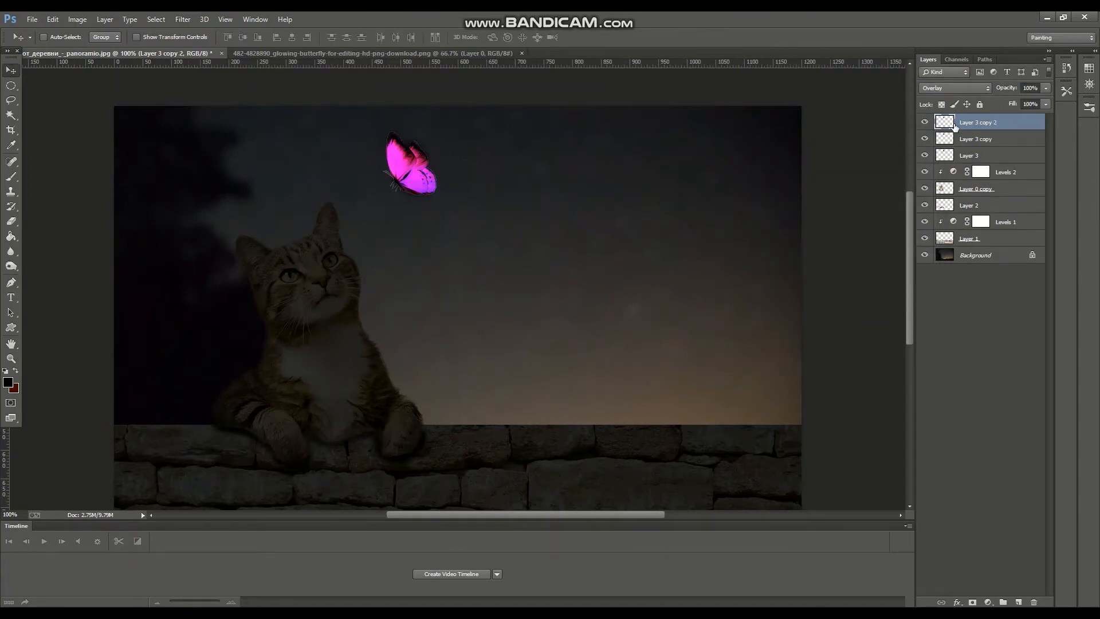
key(ctrl+z)
- Convert the Overlay butterfly copy to a Smart Object and apply a Gaussian Blur of about 4 pixels to it
click(1048, 60)
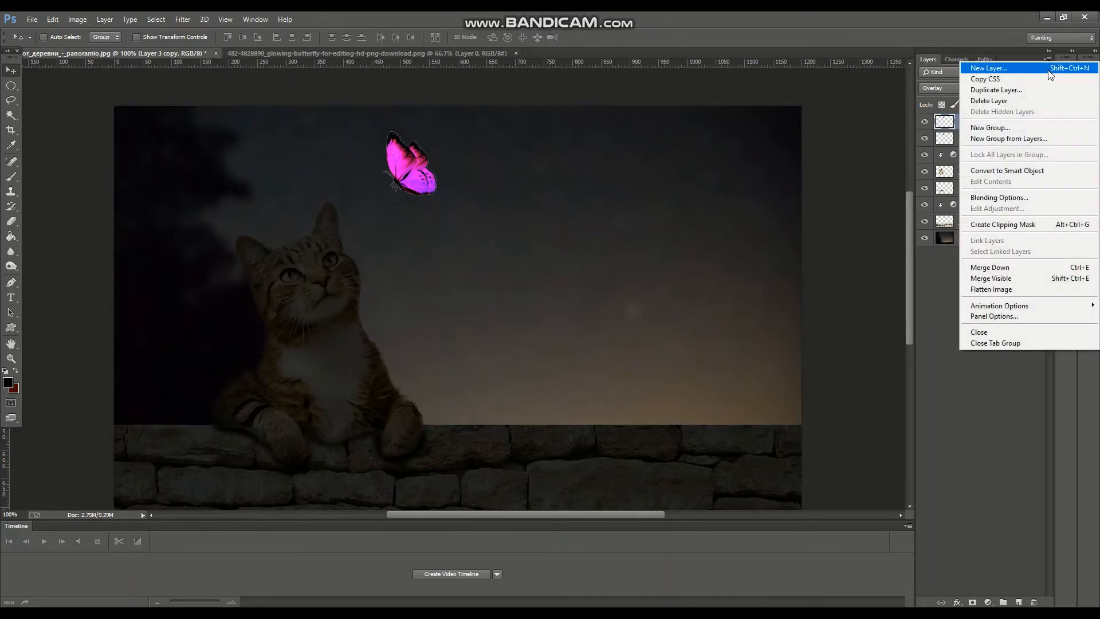
click(1009, 171)
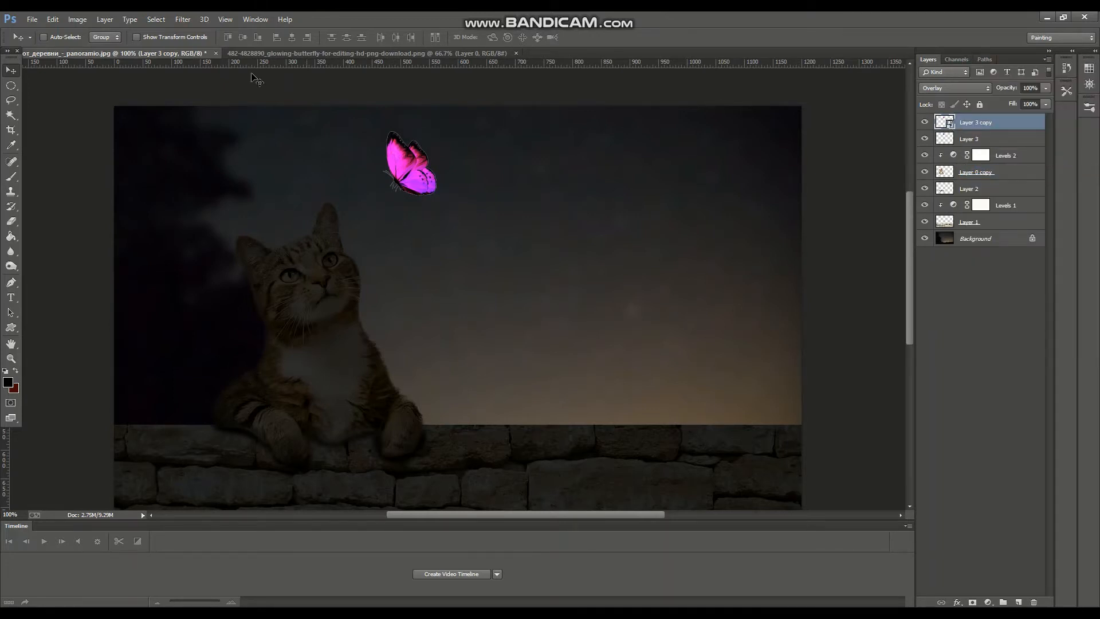
click(183, 19)
mouse_move(212, 156)
click(367, 236)
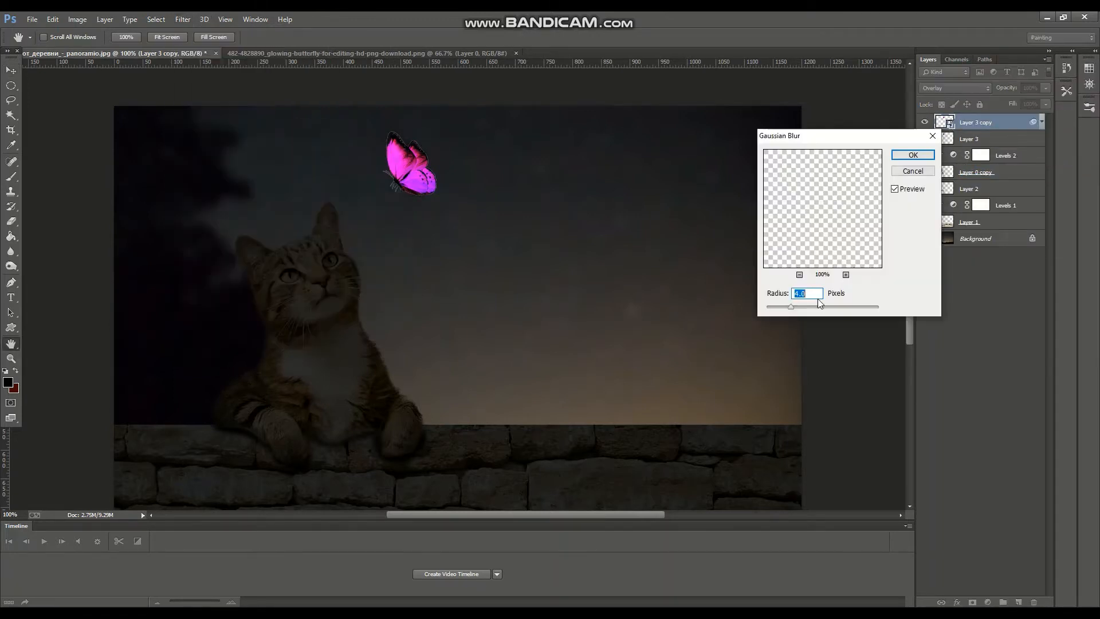
click(913, 155)
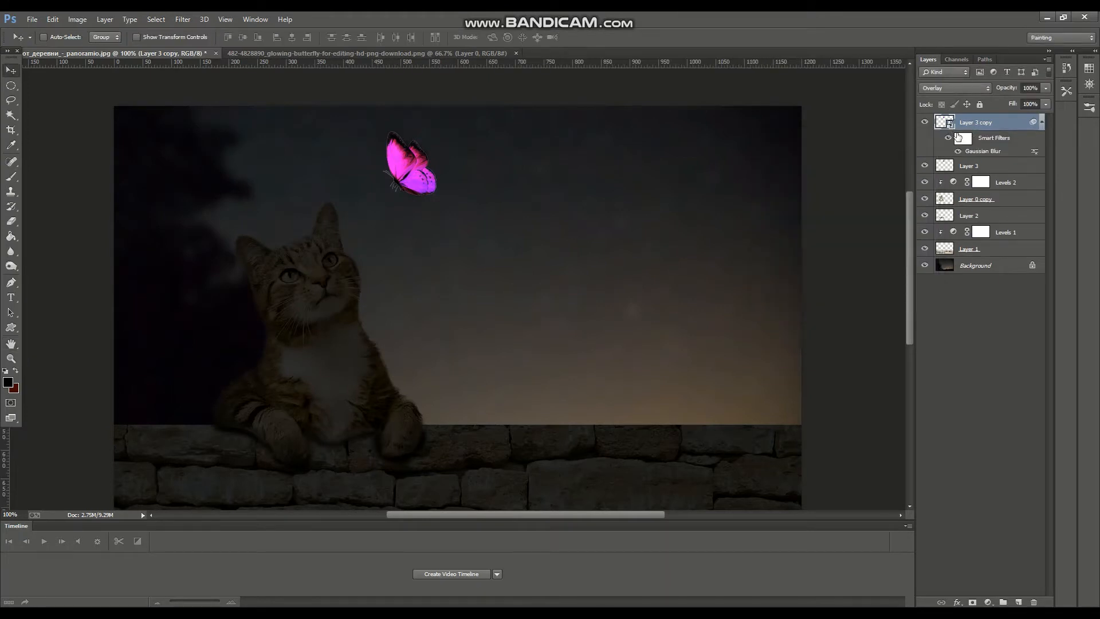
- Duplicate the blurred butterfly layer twice, increasing the Gaussian Blur radius on each copy, with 41.5 pixels on the second
key(ctrl+j)
double_click(990, 152)
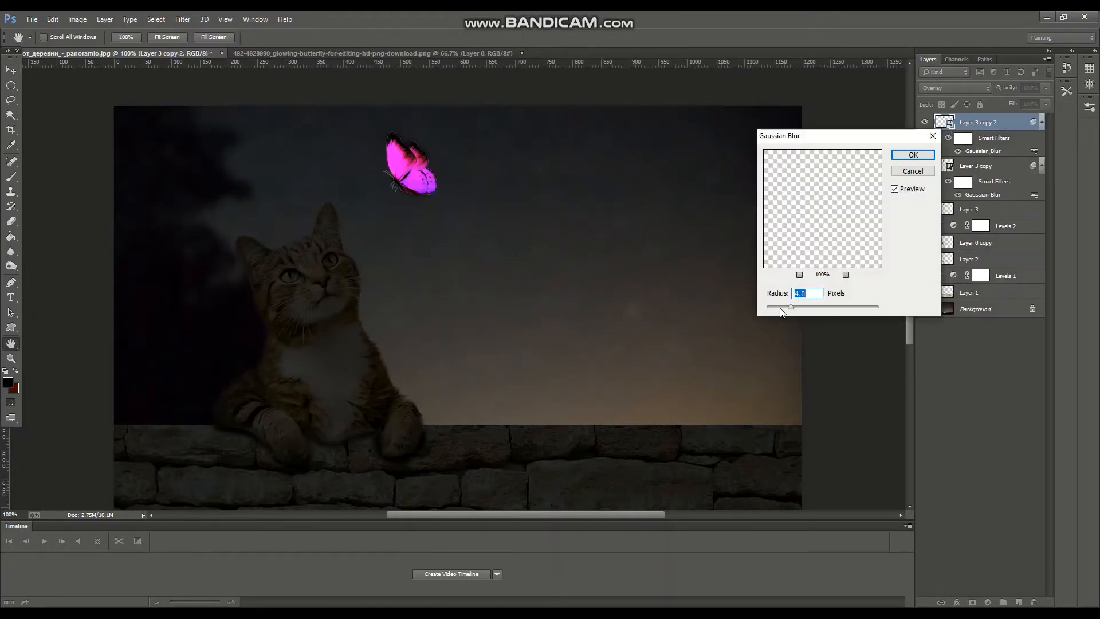
drag(794, 308, 810, 308)
click(913, 154)
key(ctrl+j)
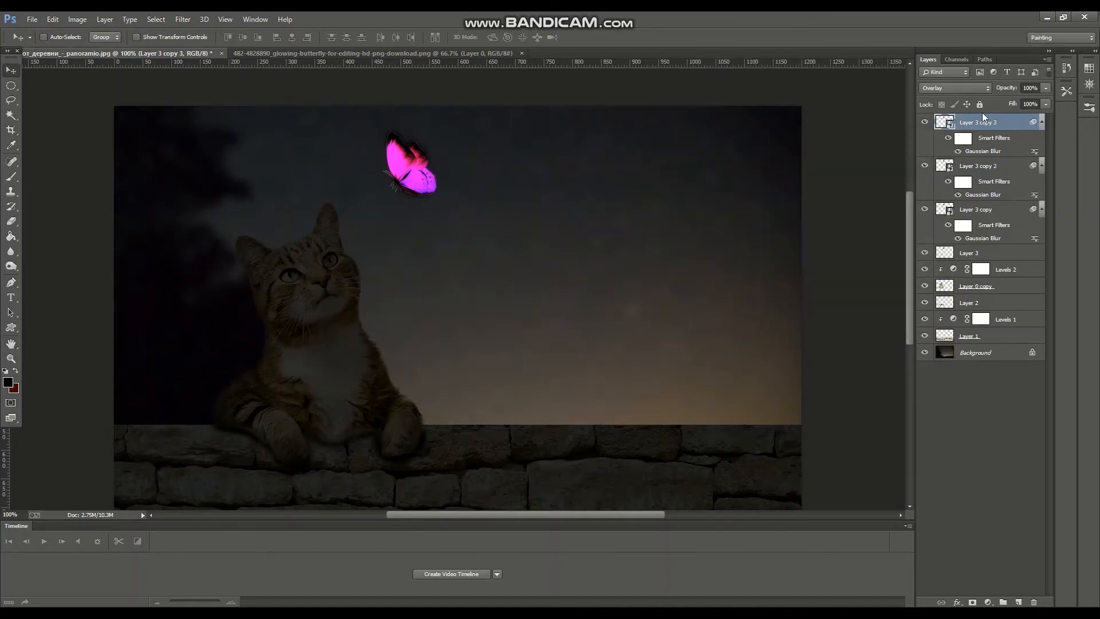
double_click(974, 152)
mouse_move(810, 308)
mouse_down()
mouse_move(837, 312)
mouse_move(824, 312)
mouse_up()
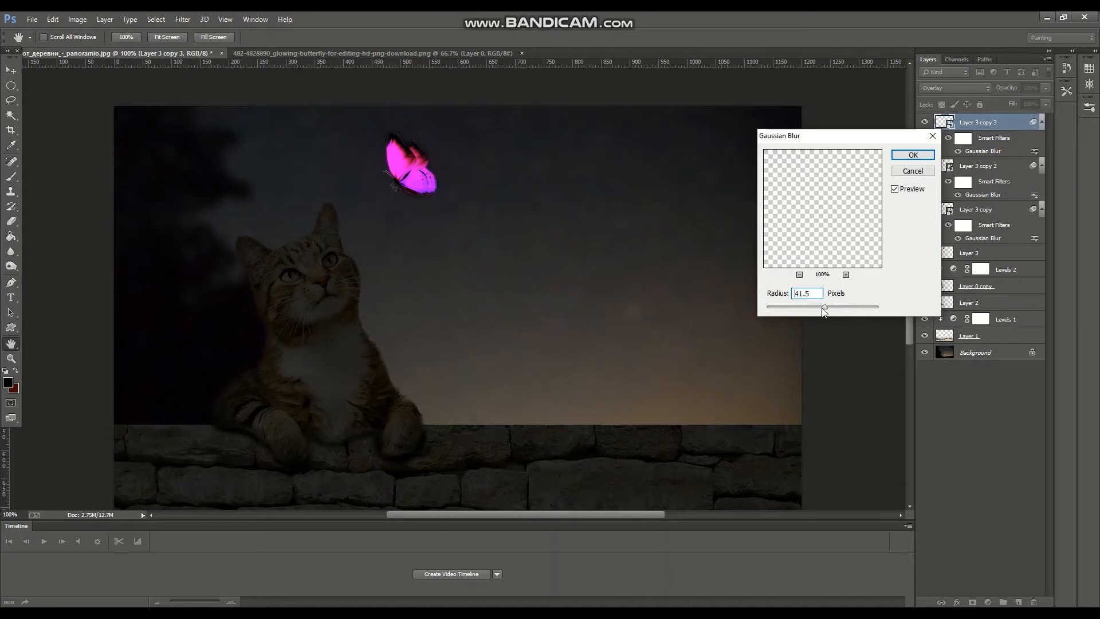
click(913, 155)
- Make two more duplicates of the top blurred butterfly layer and readjust the Gaussian Blur radius of each for a wider glow
key(ctrl+j)
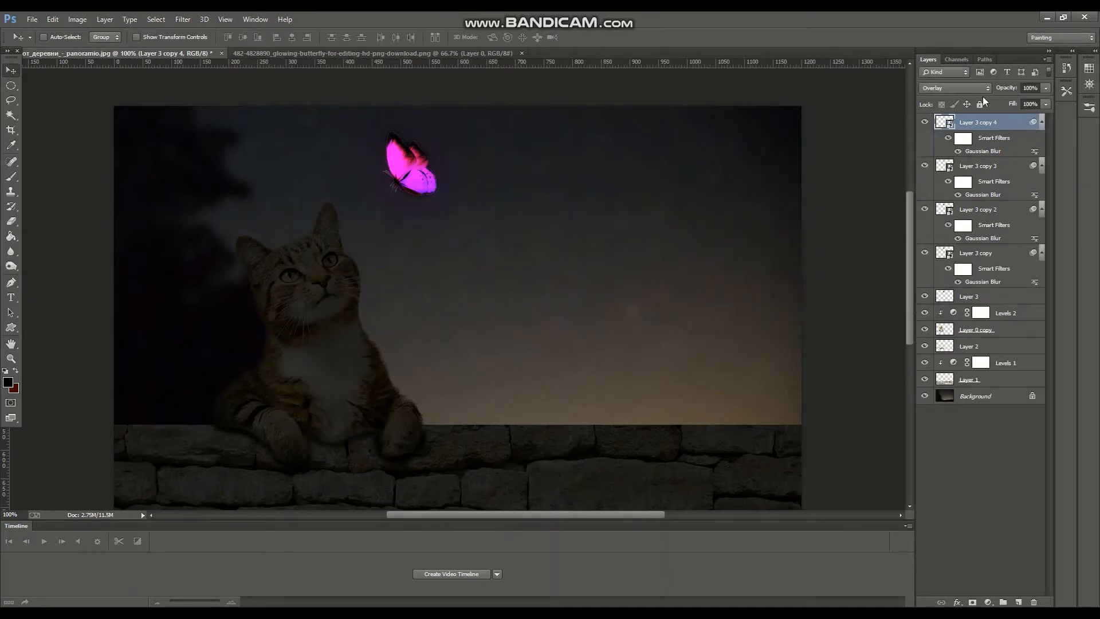
double_click(993, 152)
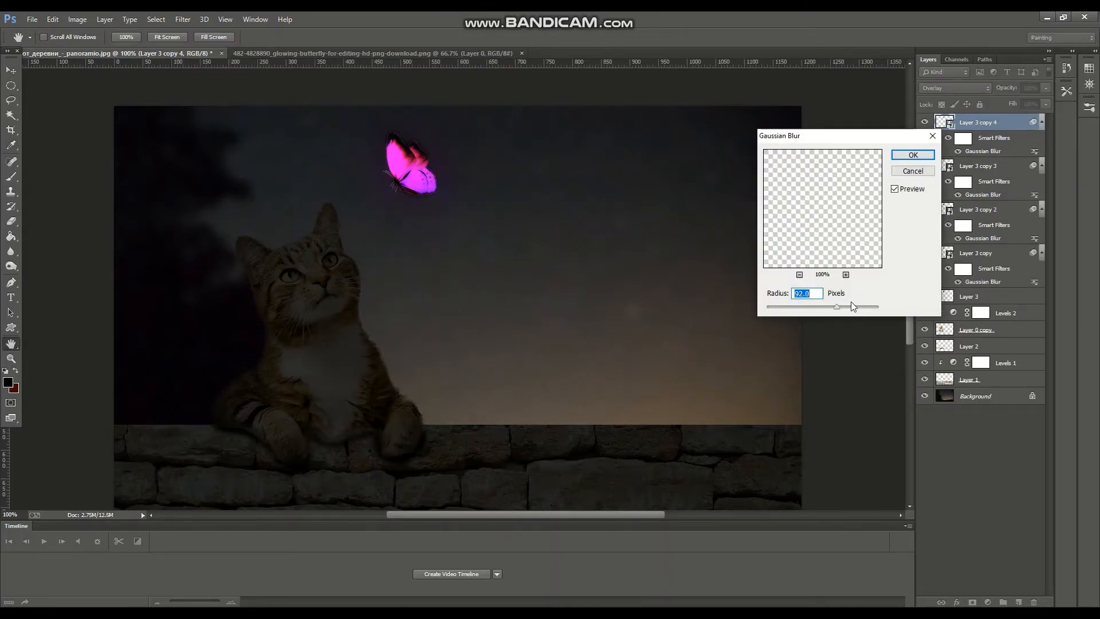
click(913, 155)
key(ctrl+j)
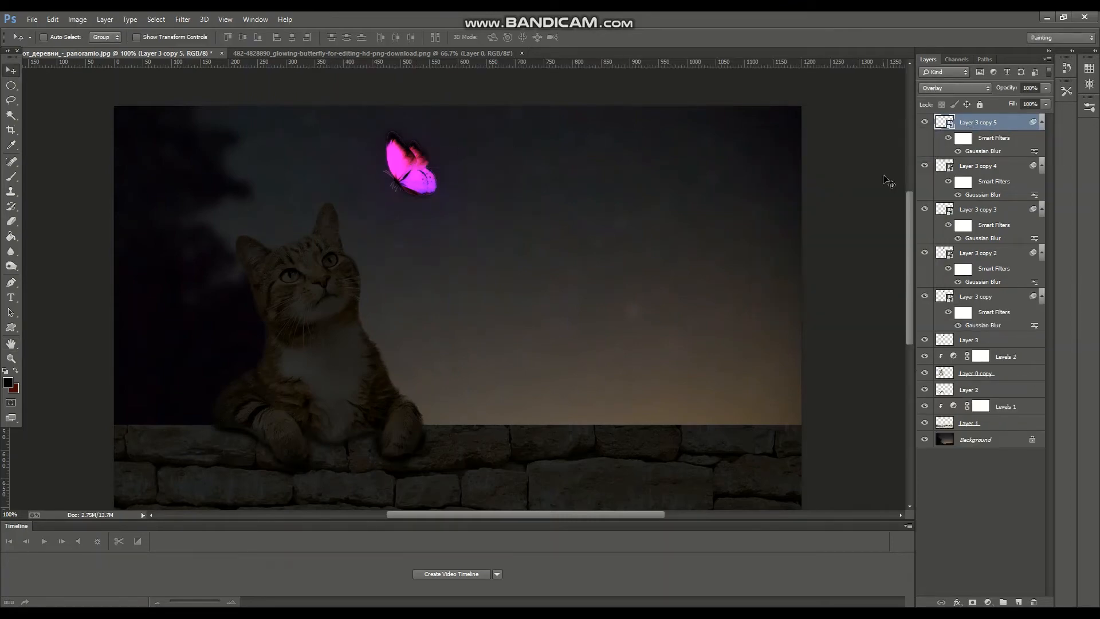
double_click(994, 153)
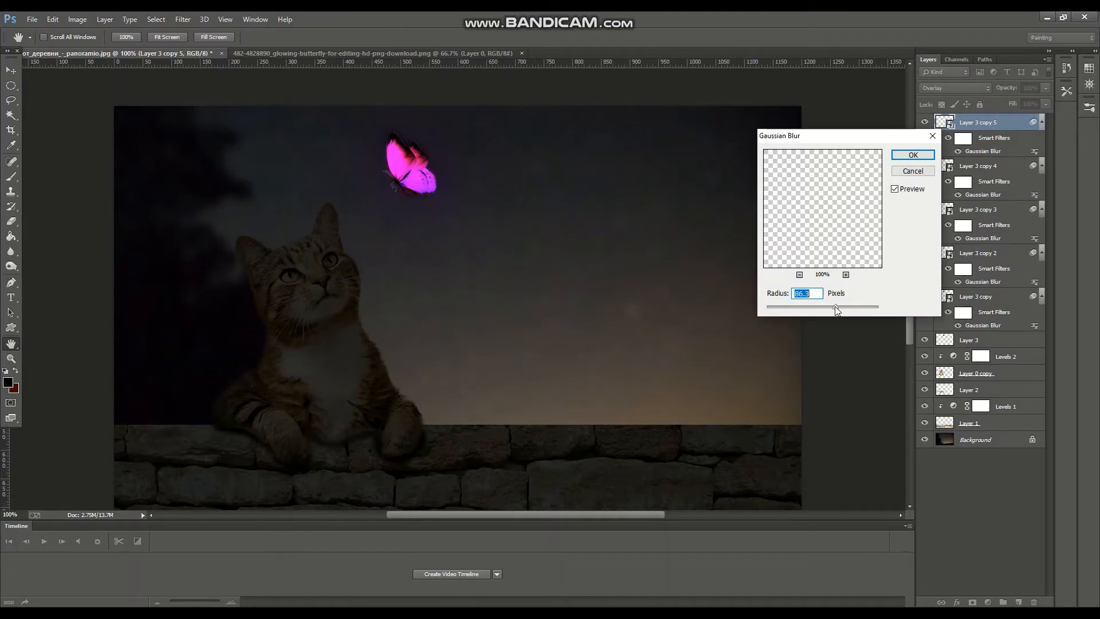
drag(829, 306, 849, 303)
click(913, 155)
- Group the original butterfly layer and its five blurred copies, and name the group "Butter fly"
shift+click(984, 166)
shift+click(983, 210)
shift+click(981, 253)
shift+click(979, 297)
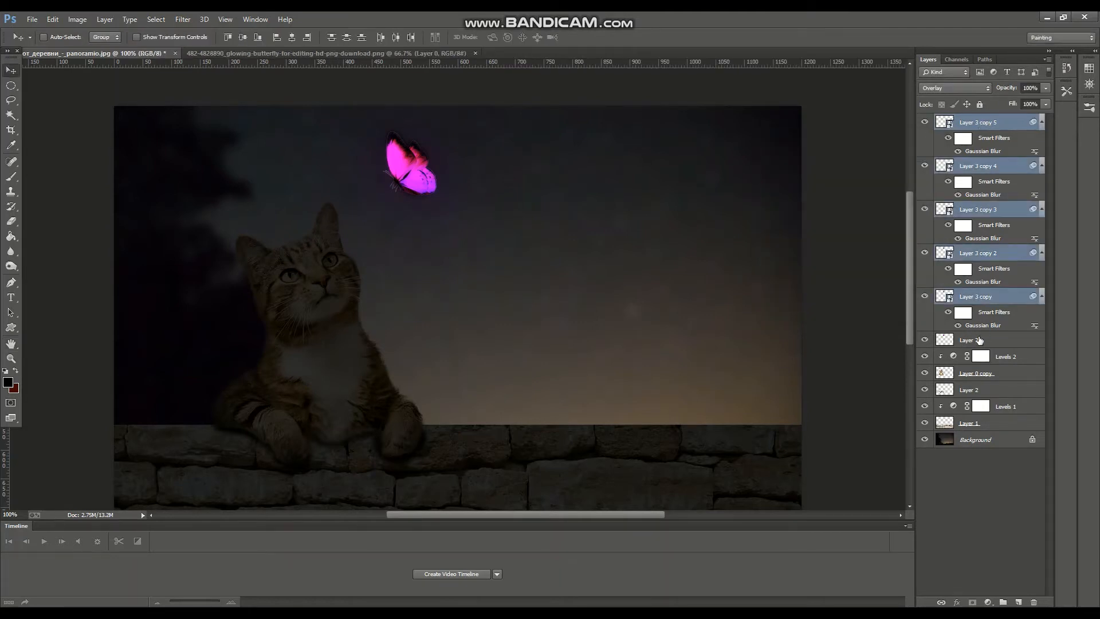
shift+click(969, 340)
key(ctrl+g)
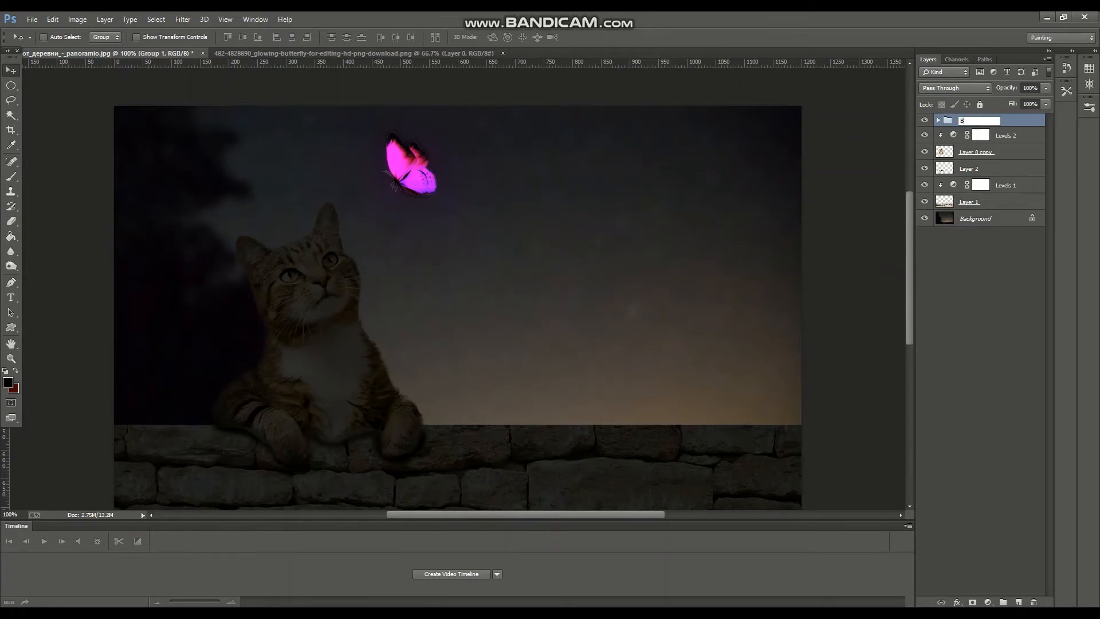
key(Return)
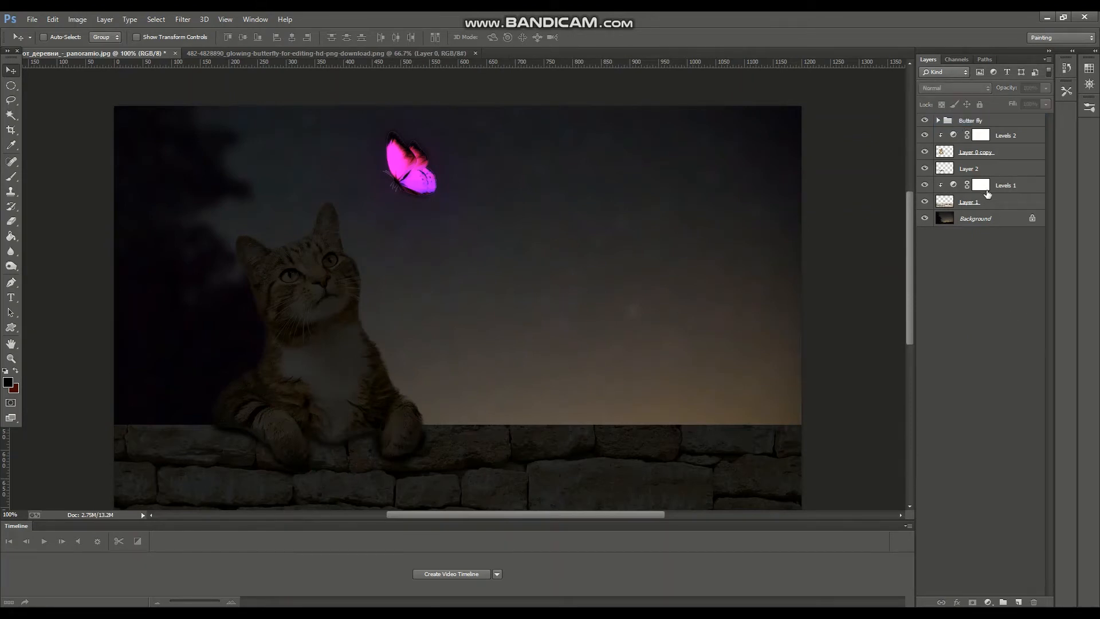
- Add an Outer Glow layer style in magenta (#ee04fd) to the original butterfly layer, Layer 3, inside the Butter fly group
click(939, 120)
click(968, 136)
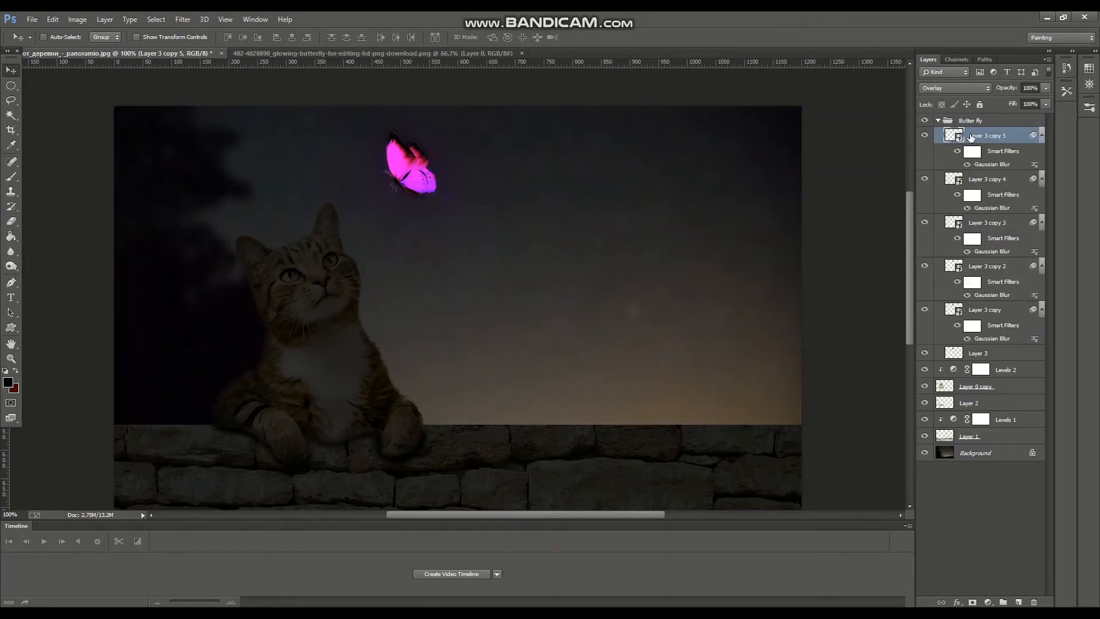
right_click(970, 137)
click(919, 148)
right_click(971, 354)
click(803, 188)
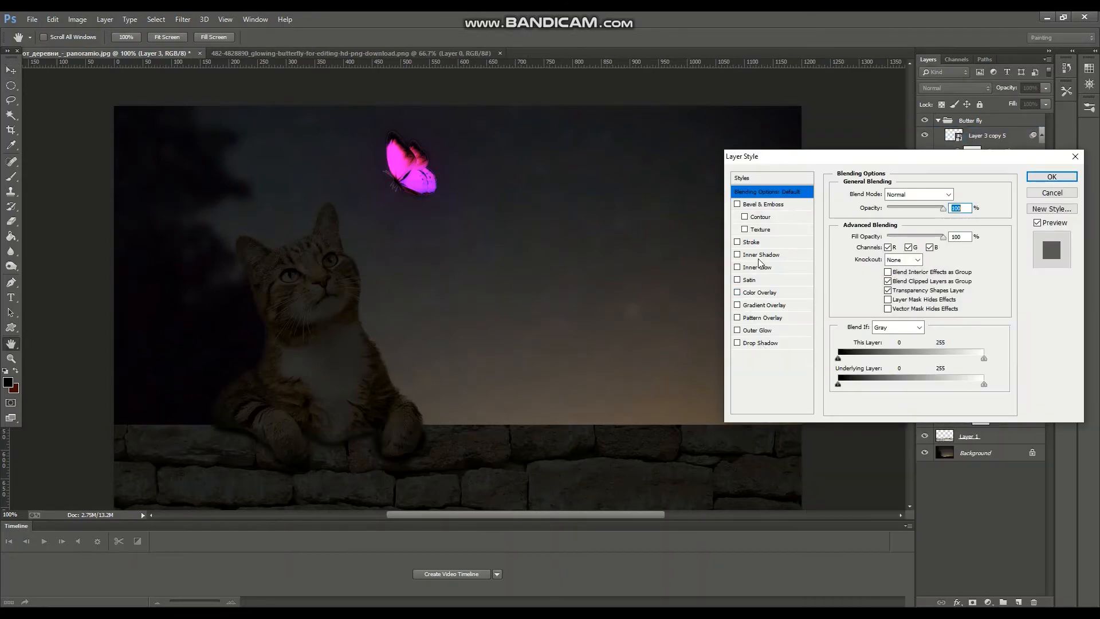
click(762, 330)
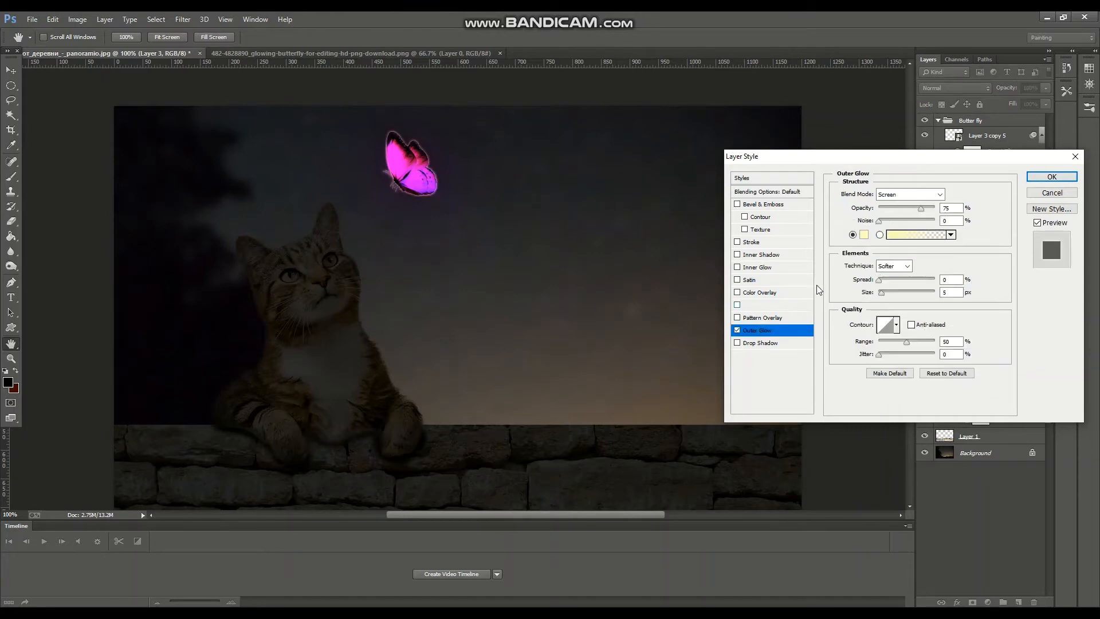
click(866, 238)
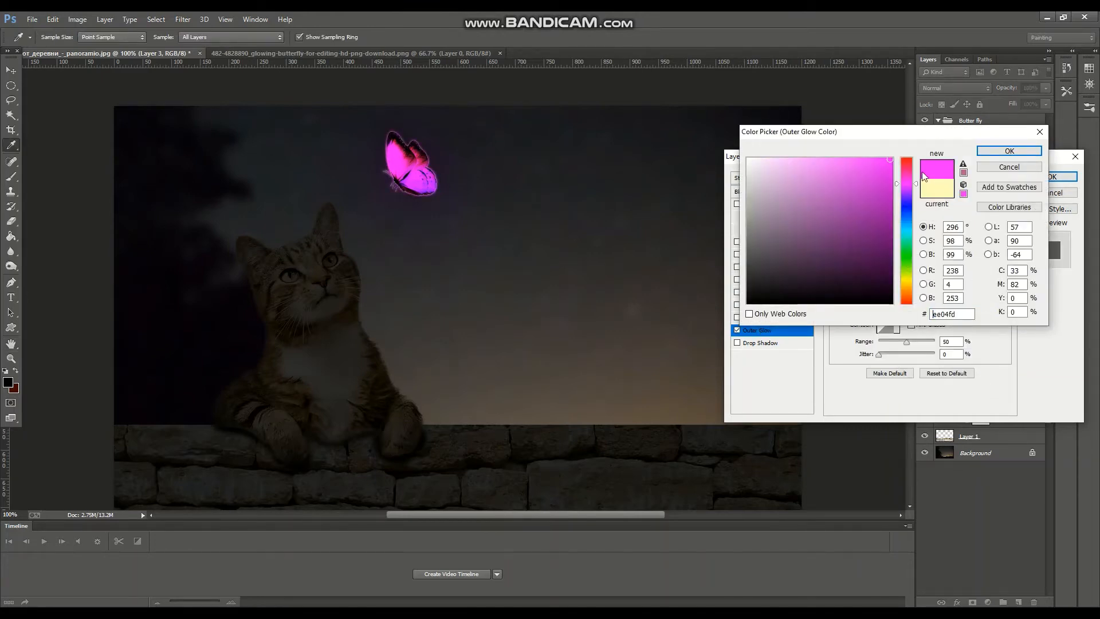
click(1009, 151)
- Set the Outer Glow to 61% opacity, 136 px size, 59% range and 38% jitter with a slight spread, and apply it
drag(885, 280, 913, 296)
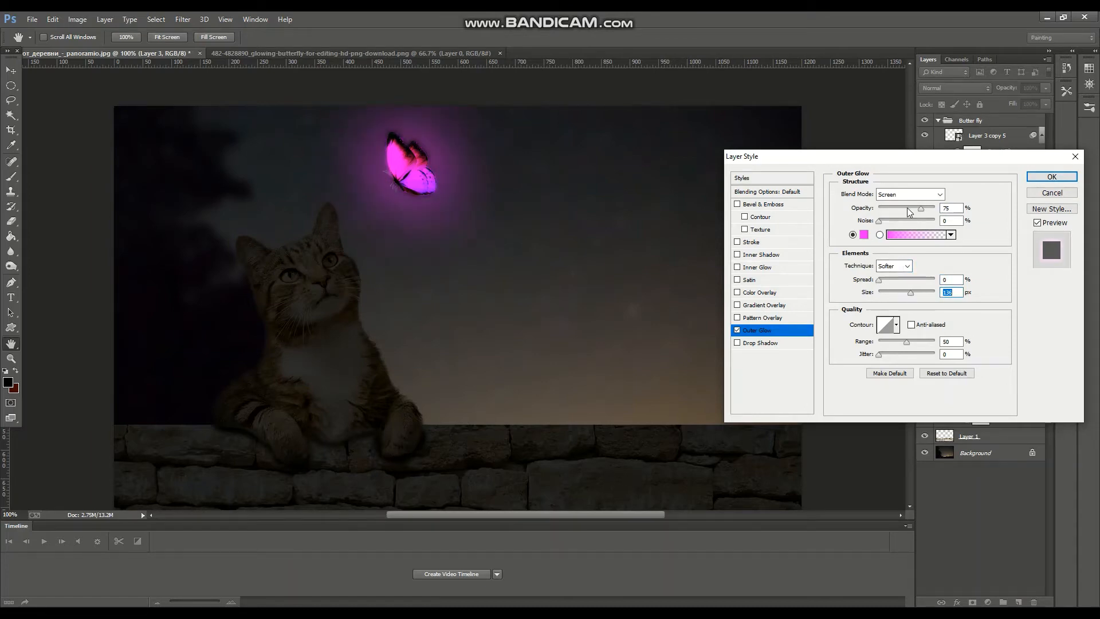
drag(909, 210, 914, 211)
key(Tab)
drag(880, 356, 911, 344)
drag(892, 281, 887, 282)
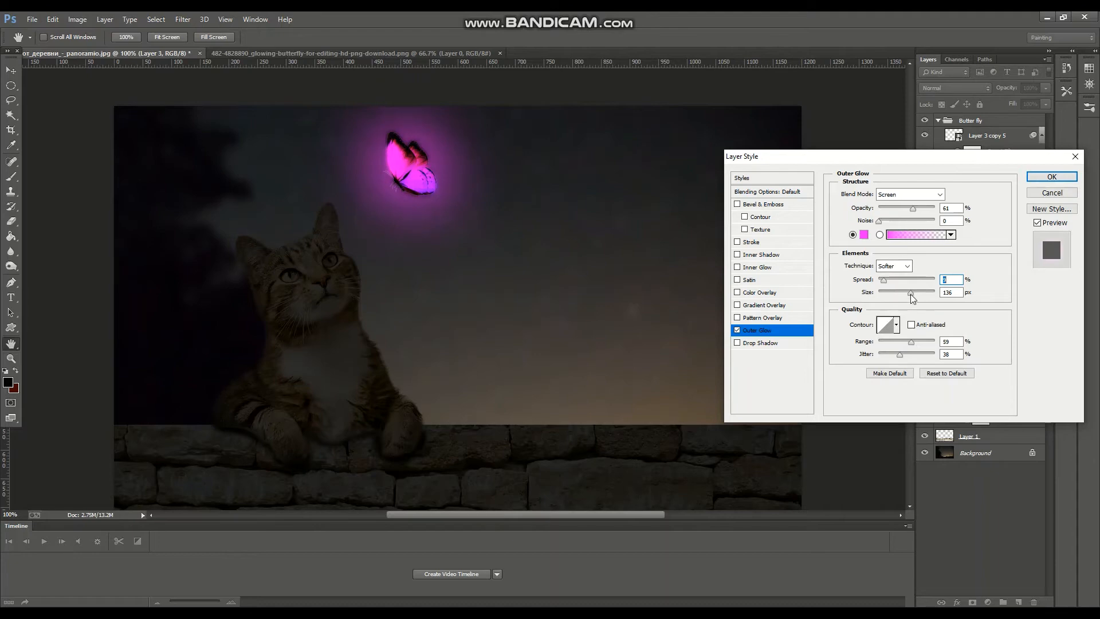
click(1051, 177)
- Collapse the Butter fly group and move it slightly closer to the cat's head
click(939, 121)
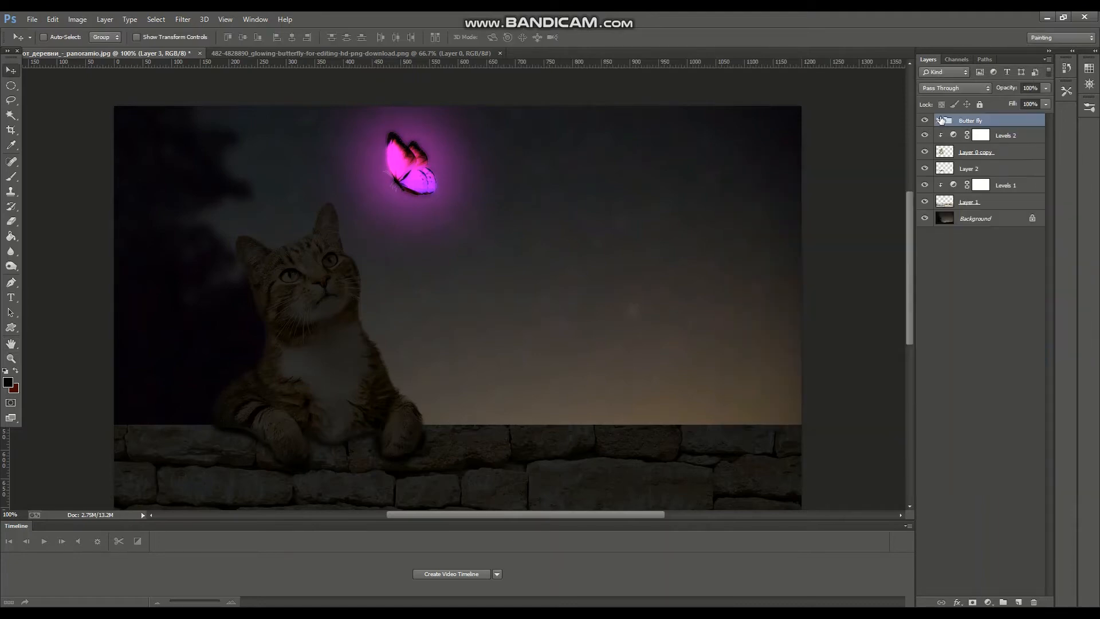
drag(445, 136, 439, 145)
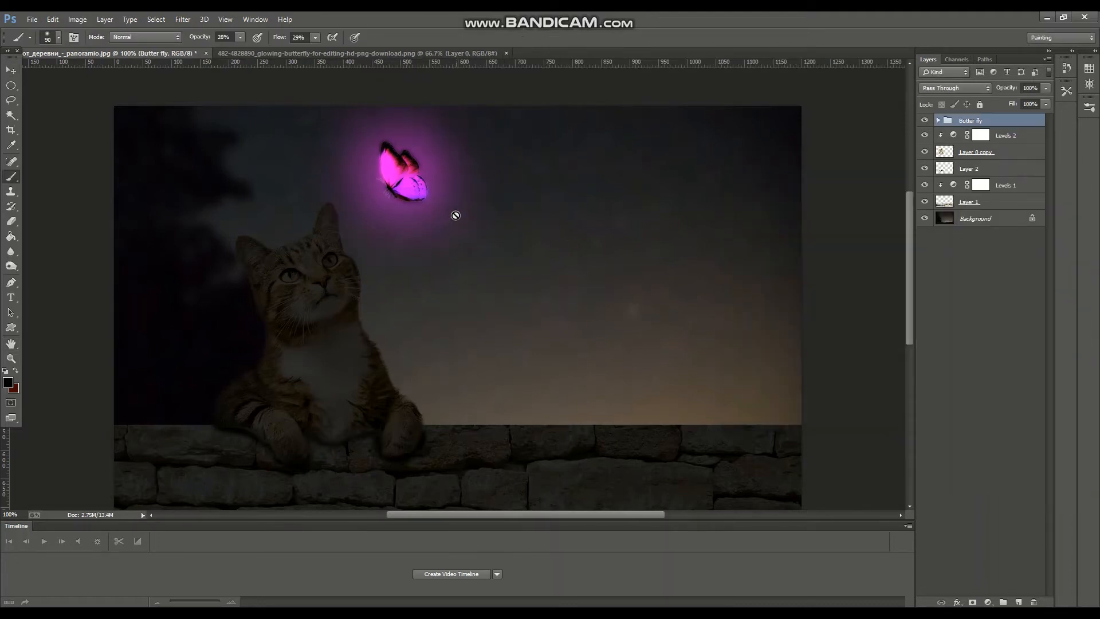
- Add another mask to the Levels 2 adjustment and brush black on its layer mask over the cat's head and body to brighten them
click(1009, 135)
click(973, 601)
key(b)
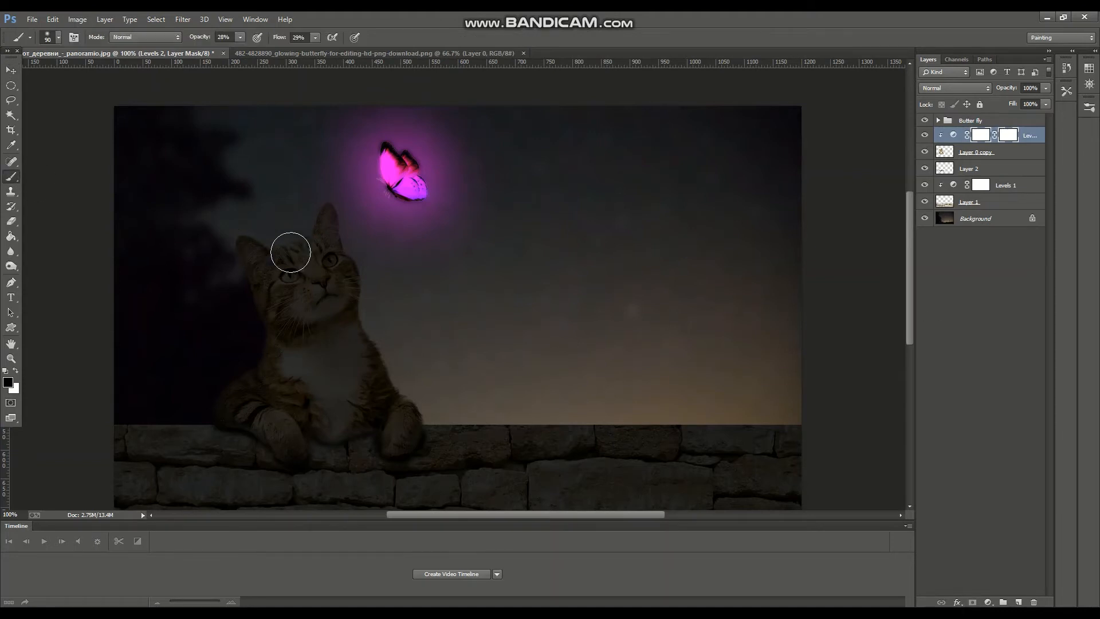
mouse_move(333, 236)
mouse_down()
mouse_move(346, 275)
mouse_move(331, 249)
mouse_move(330, 261)
mouse_move(316, 244)
mouse_move(332, 253)
mouse_move(289, 256)
mouse_move(246, 231)
mouse_move(325, 309)
mouse_move(309, 309)
mouse_move(335, 263)
mouse_move(347, 275)
mouse_move(283, 275)
mouse_move(333, 329)
mouse_move(327, 340)
mouse_move(332, 330)
mouse_move(346, 340)
mouse_move(313, 348)
mouse_move(336, 338)
mouse_move(341, 351)
mouse_move(287, 293)
mouse_move(297, 383)
mouse_move(387, 415)
mouse_move(280, 425)
mouse_up()
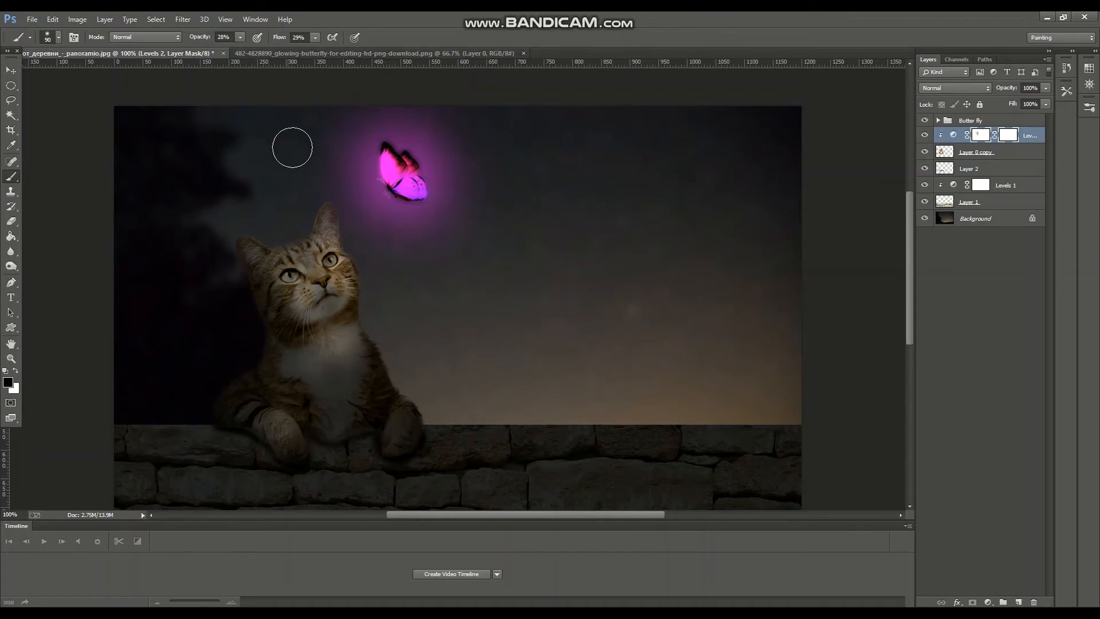
- Lower the brush to 22% opacity and 15% flow, and paint the Levels 2 mask over the cat's lower body and paws
click(240, 36)
drag(239, 50, 235, 49)
click(315, 37)
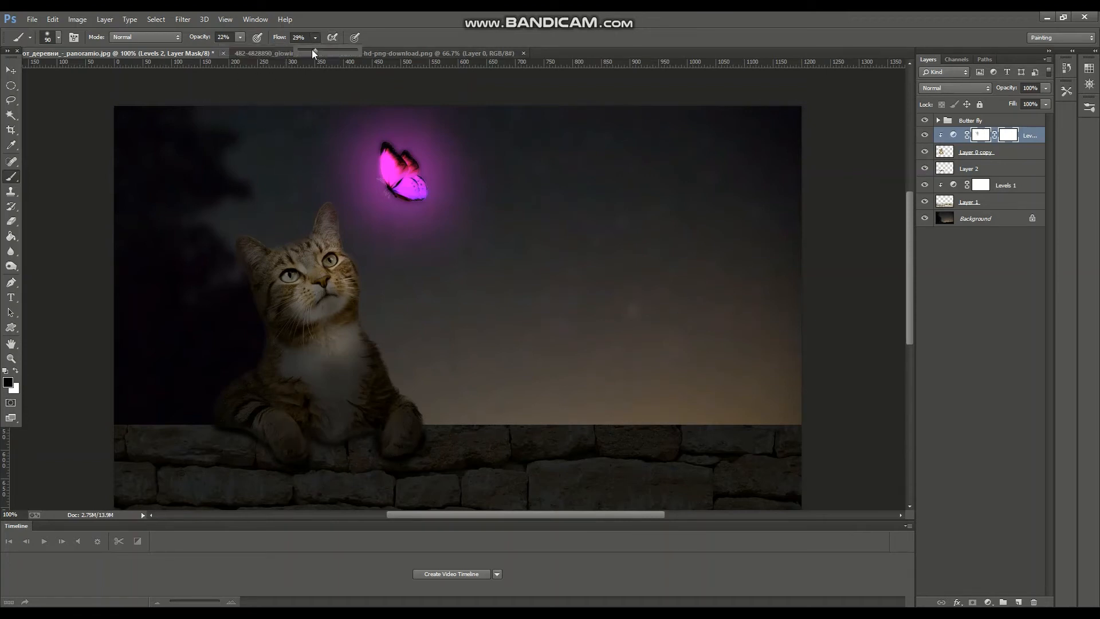
drag(312, 49, 307, 50)
mouse_move(300, 399)
mouse_down()
mouse_move(295, 447)
mouse_move(278, 409)
mouse_move(420, 411)
mouse_move(356, 418)
mouse_up()
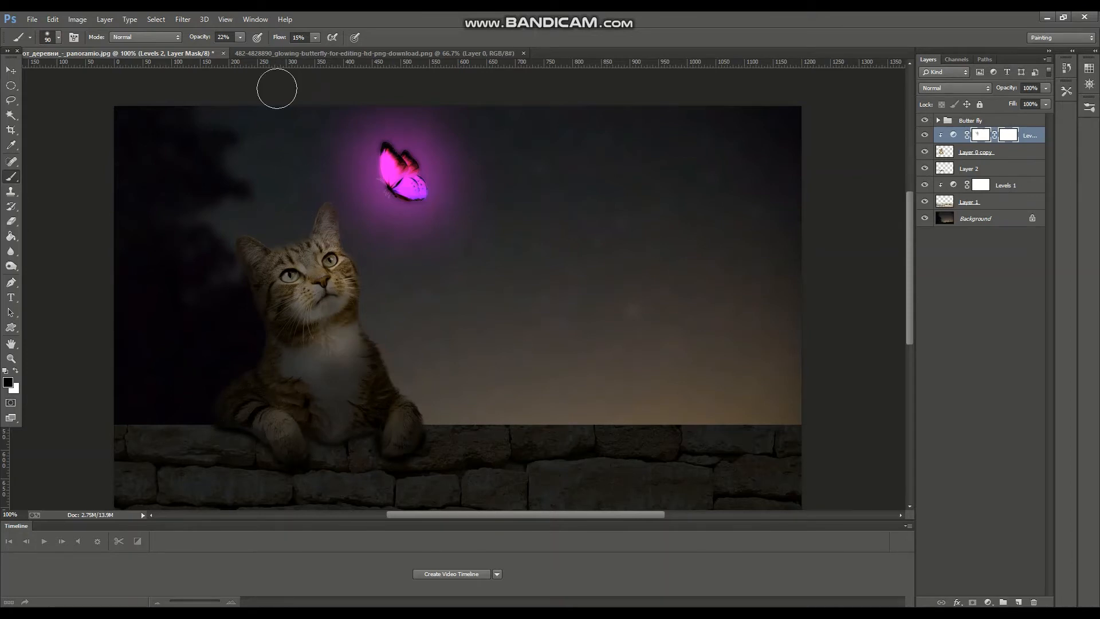
- Set the brush to 100% opacity and flow, and reduce its size to 10 px for detail work on the cat's ears
click(240, 36)
click(315, 37)
drag(246, 51, 365, 51)
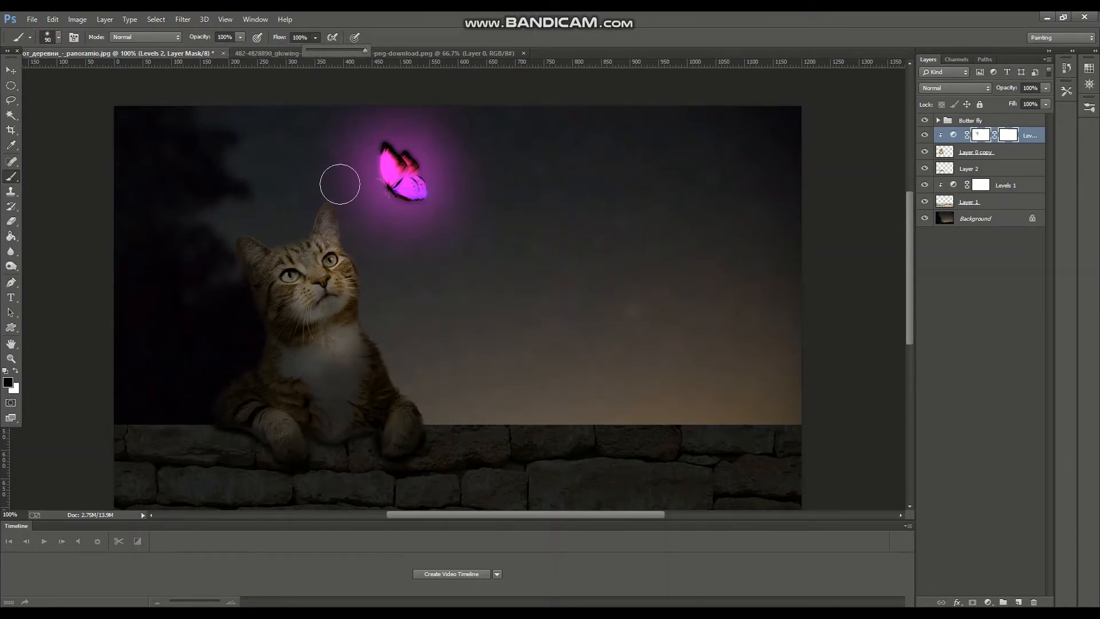
key(ctrl+plus)
key(bracketleft)
key(bracketleft)
key(bracketleft)
key(bracketleft)
key(bracketleft)
key(bracketleft)
key(bracketleft)
key(bracketleft)
key(bracketleft)
key(bracketleft)
key(bracketleft)
key(bracketleft)
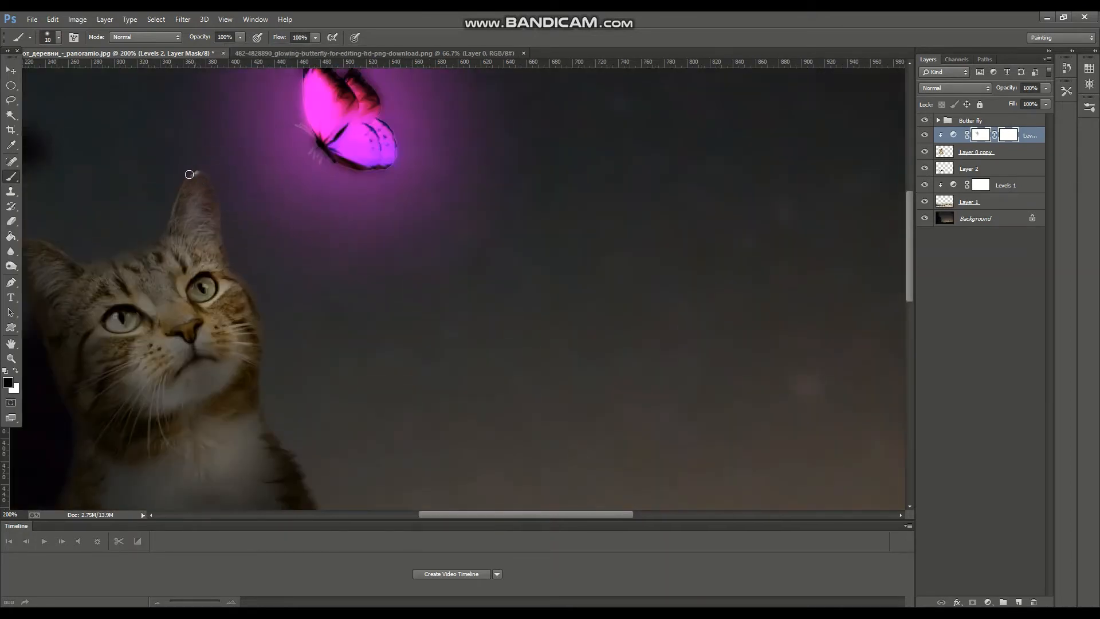
- Try brushing at full strength along the edge of the cat's ear nearest the butterfly, and undo the strokes
mouse_move(200, 172)
mouse_down()
mouse_move(226, 255)
mouse_move(183, 205)
mouse_move(165, 231)
mouse_move(235, 294)
mouse_up()
key(ctrl+alt+z)
key(ctrl+alt+z)
- Set the brush to 58% opacity and 61% flow, and paint the Levels 2 mask along the ear nearest the butterfly
click(313, 38)
text(61)
mouse_move(196, 174)
mouse_down()
mouse_move(213, 205)
mouse_move(217, 187)
mouse_move(202, 174)
mouse_move(223, 233)
mouse_up()
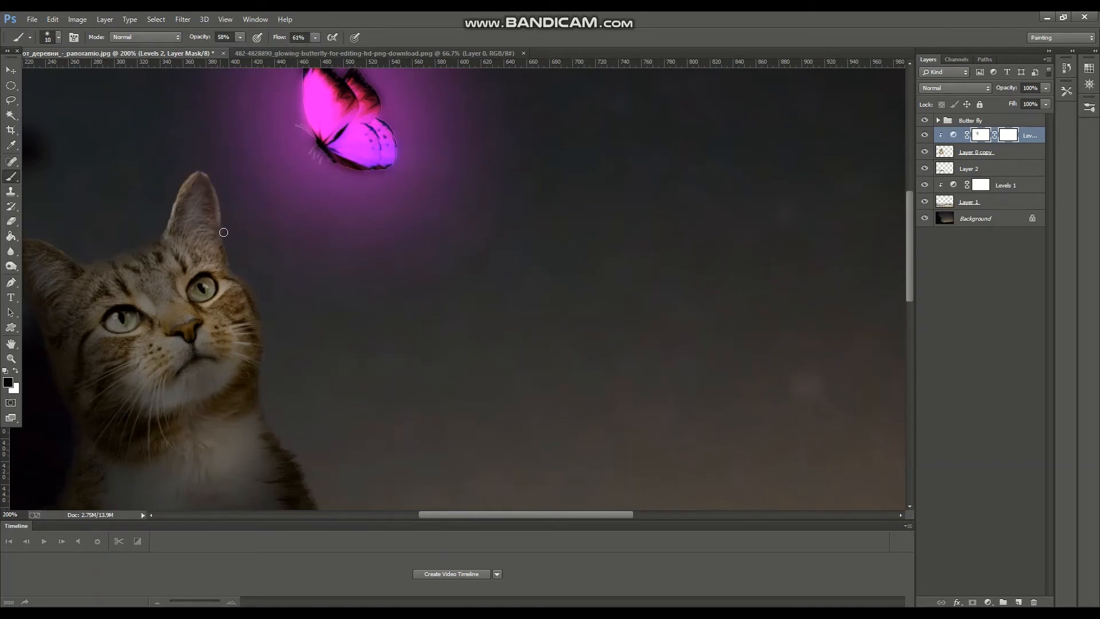
click(206, 180)
key(alt+Tab)
key(alt+Tab)
- Brush the Levels 2 mask over the cat's face and along the side facing the butterfly to brighten those details
drag(534, 514, 487, 514)
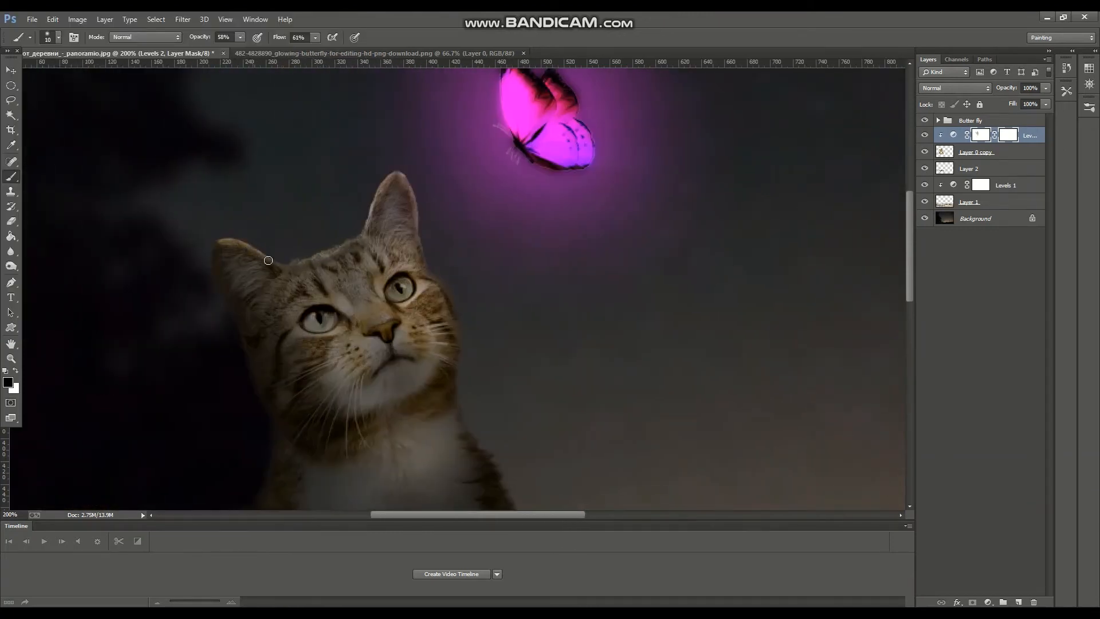
mouse_move(380, 297)
mouse_down()
mouse_move(395, 314)
mouse_move(381, 291)
mouse_move(384, 309)
mouse_move(440, 284)
mouse_move(434, 275)
mouse_move(442, 285)
mouse_move(421, 243)
mouse_move(456, 324)
mouse_up()
mouse_move(399, 264)
mouse_down()
mouse_move(310, 310)
mouse_move(329, 301)
mouse_move(301, 302)
mouse_move(344, 306)
mouse_move(380, 291)
mouse_move(345, 286)
mouse_move(396, 334)
mouse_up()
key(ctrl+minus)
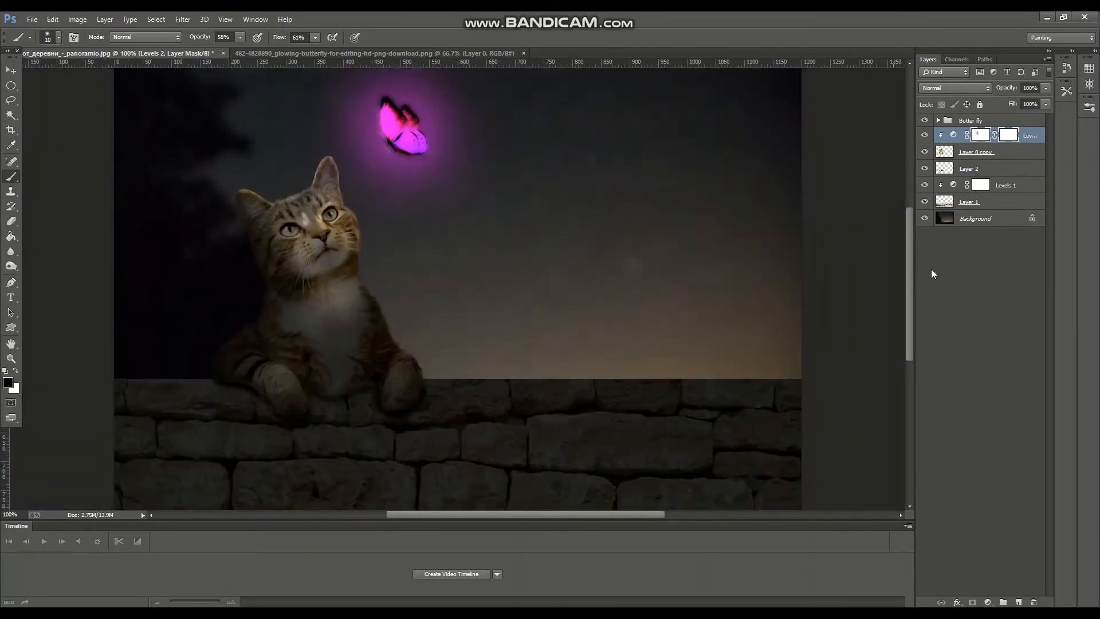
- Try a Channel Mixer adjustment on the cat with the Black & White with Red Filter preset, and remove it
click(978, 158)
click(988, 601)
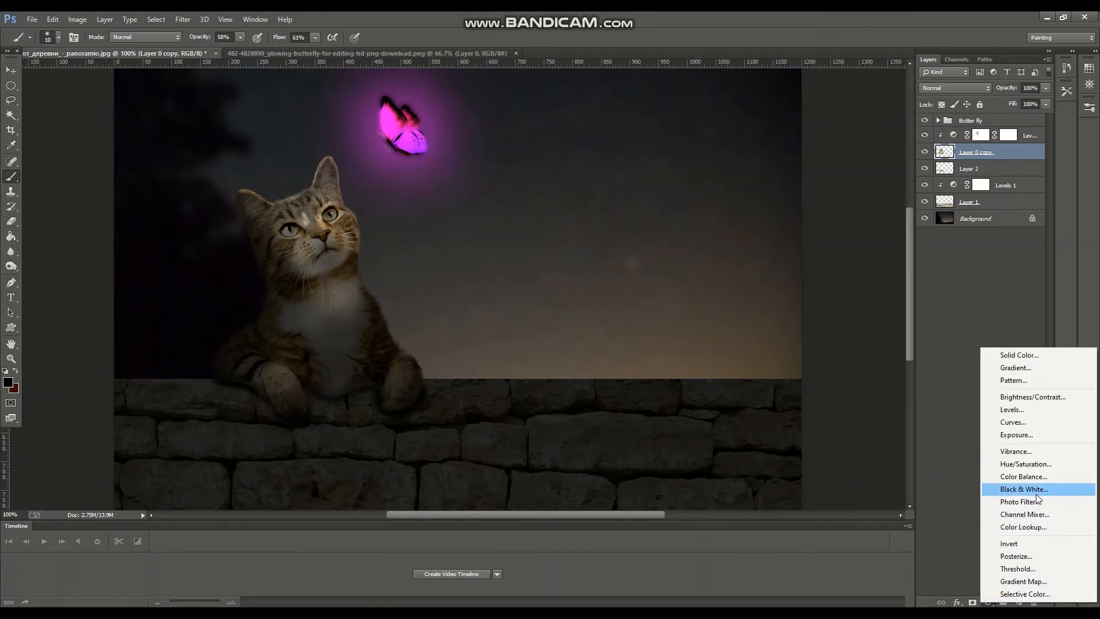
click(1033, 512)
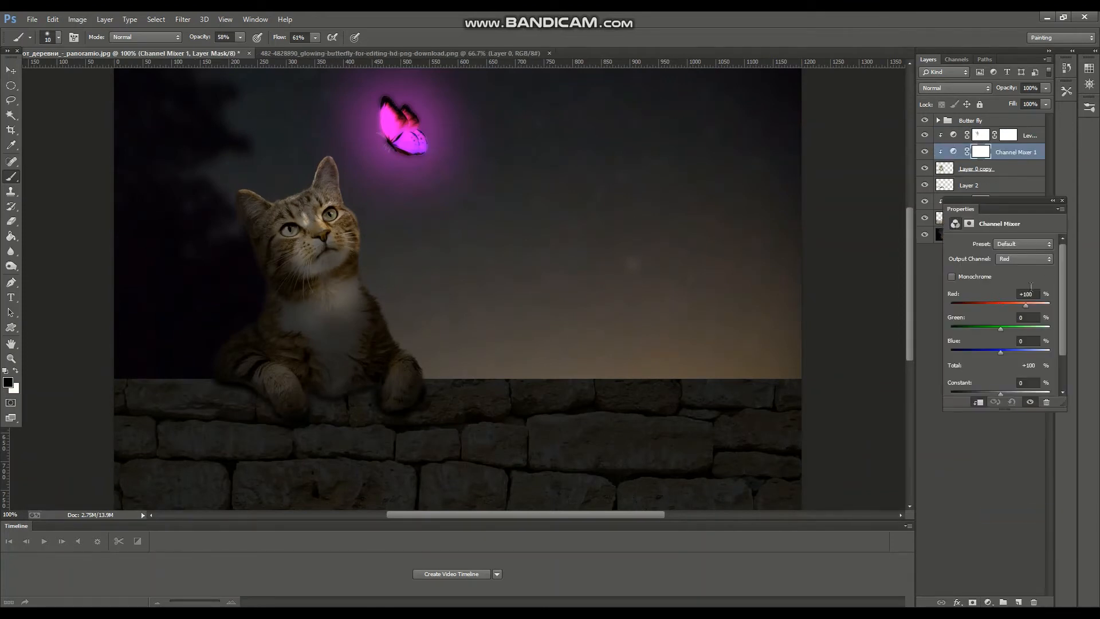
click(1060, 209)
click(1059, 210)
click(1025, 245)
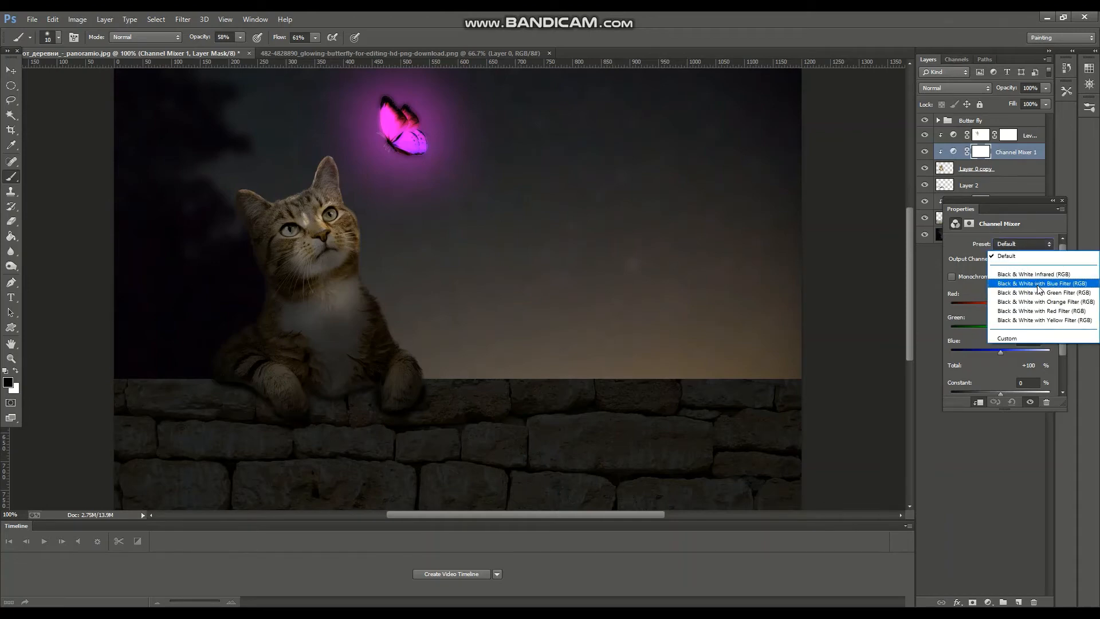
click(1040, 311)
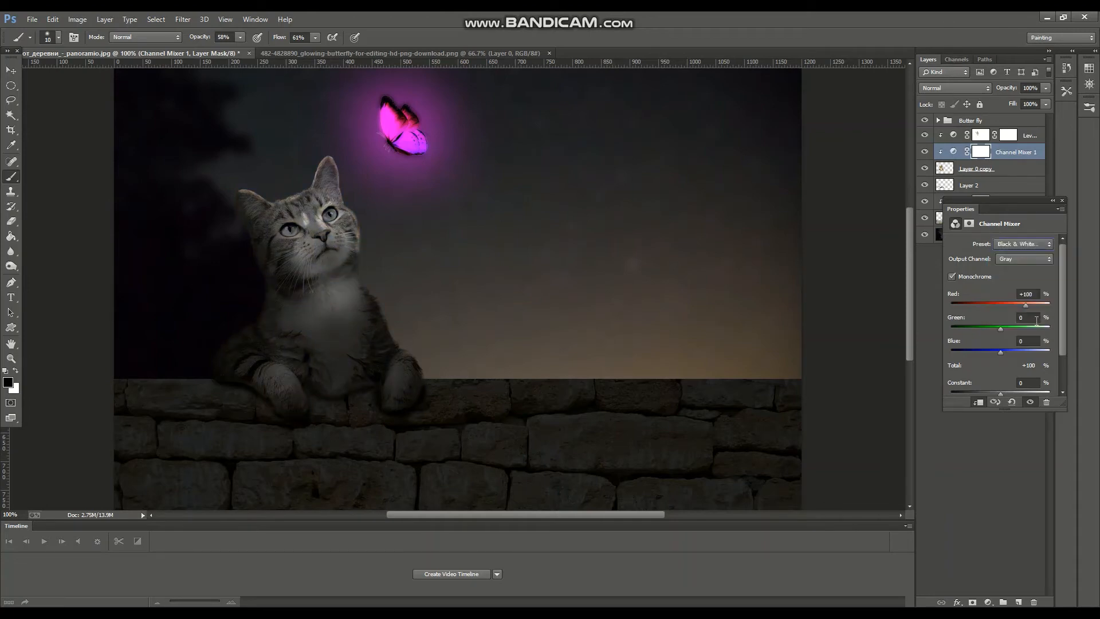
key(ctrl+z)
click(1062, 200)
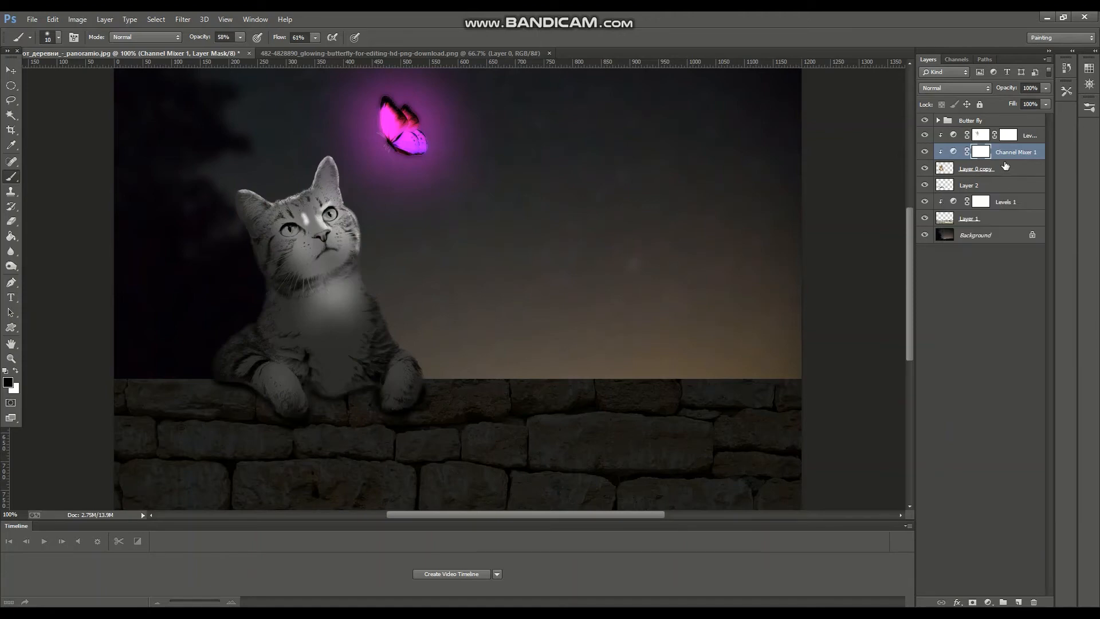
key(ctrl+z)
- Add a Hue/Saturation adjustment clipped to the cat with Colorize on, hue 299, saturation 31 and lightness -13
click(988, 601)
click(1025, 457)
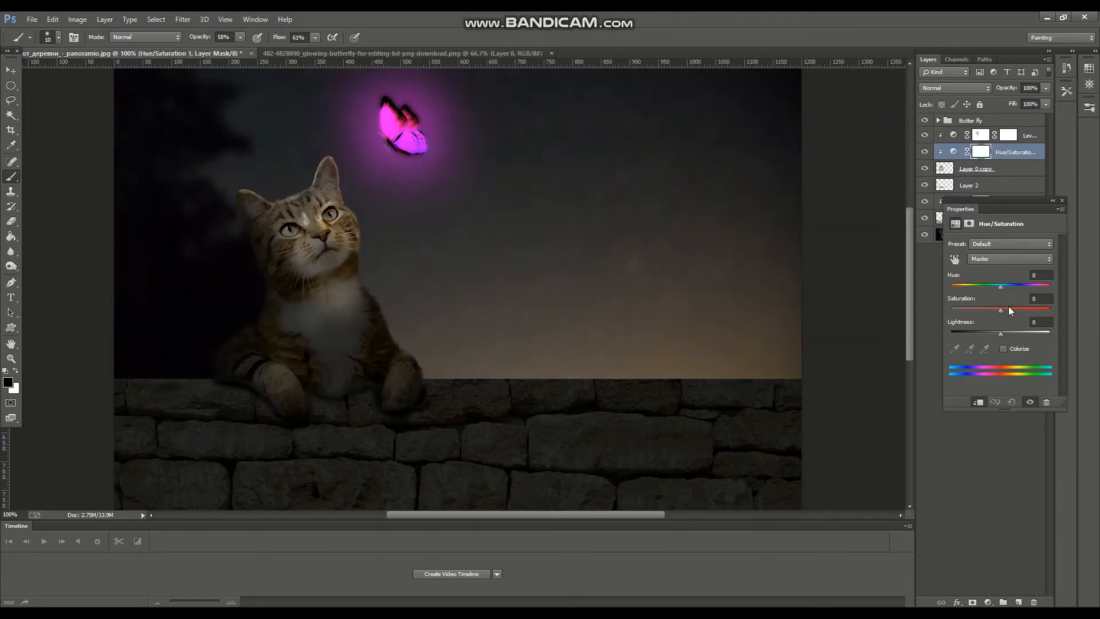
drag(1000, 285, 1033, 287)
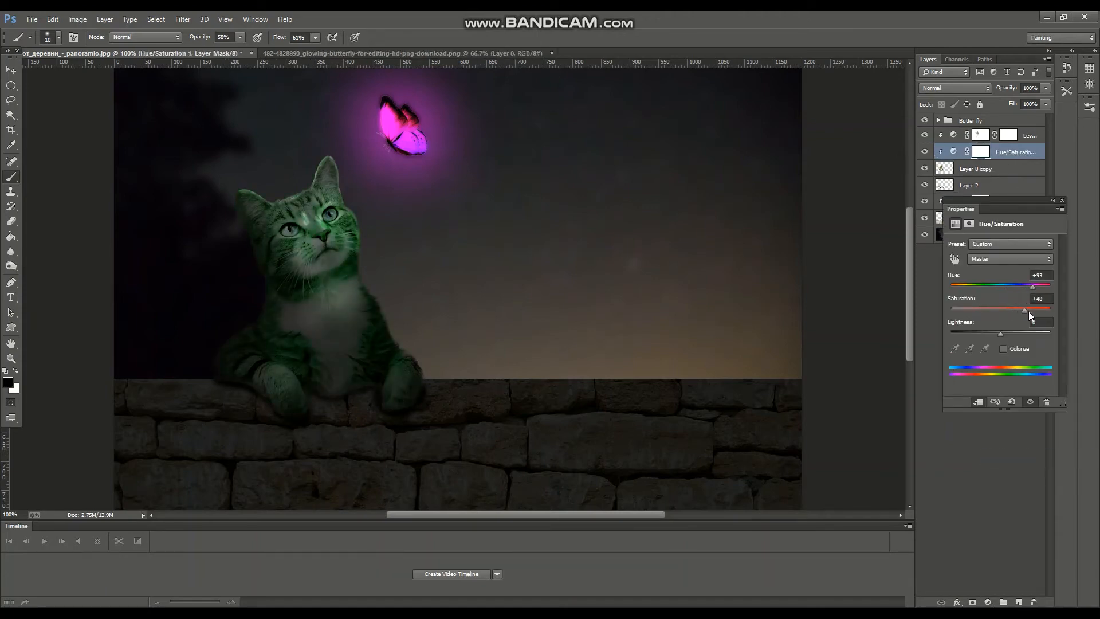
drag(1032, 286, 1056, 297)
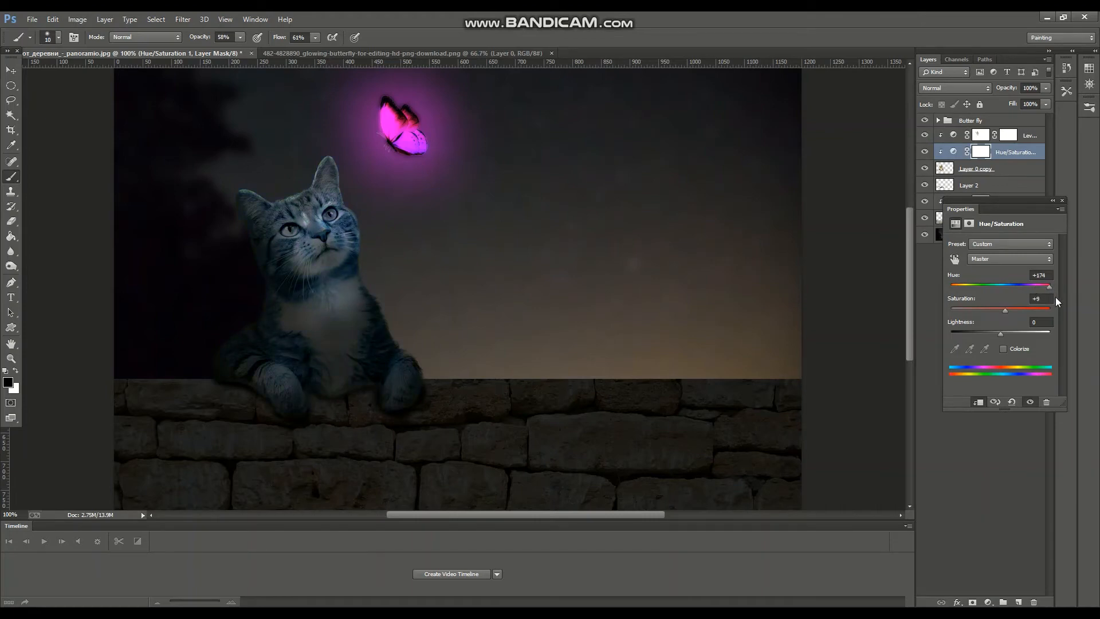
click(1036, 287)
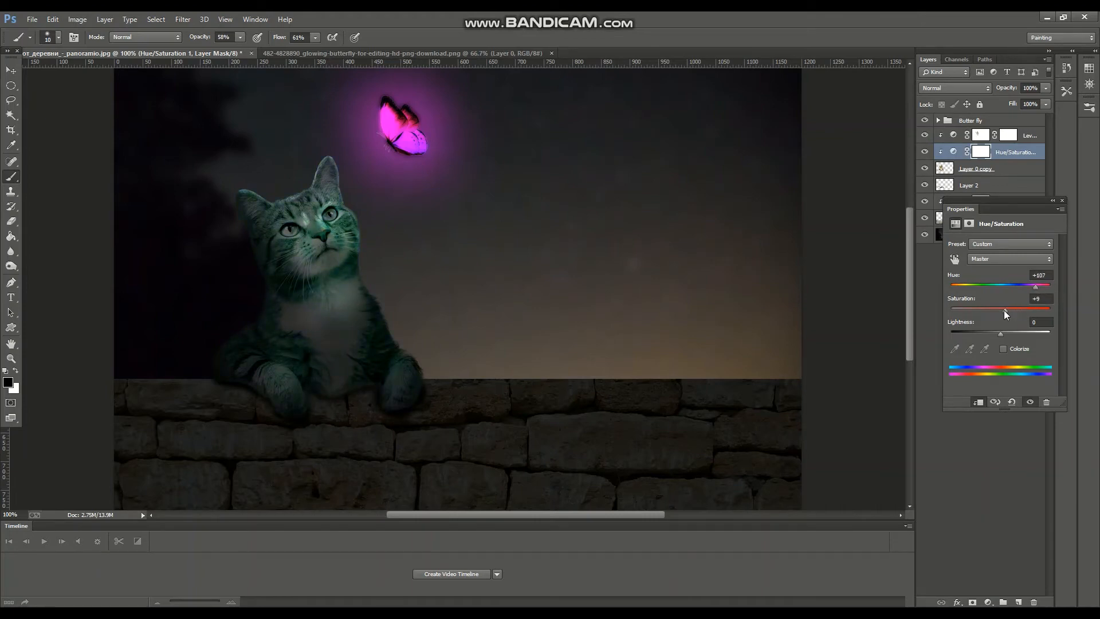
click(1003, 348)
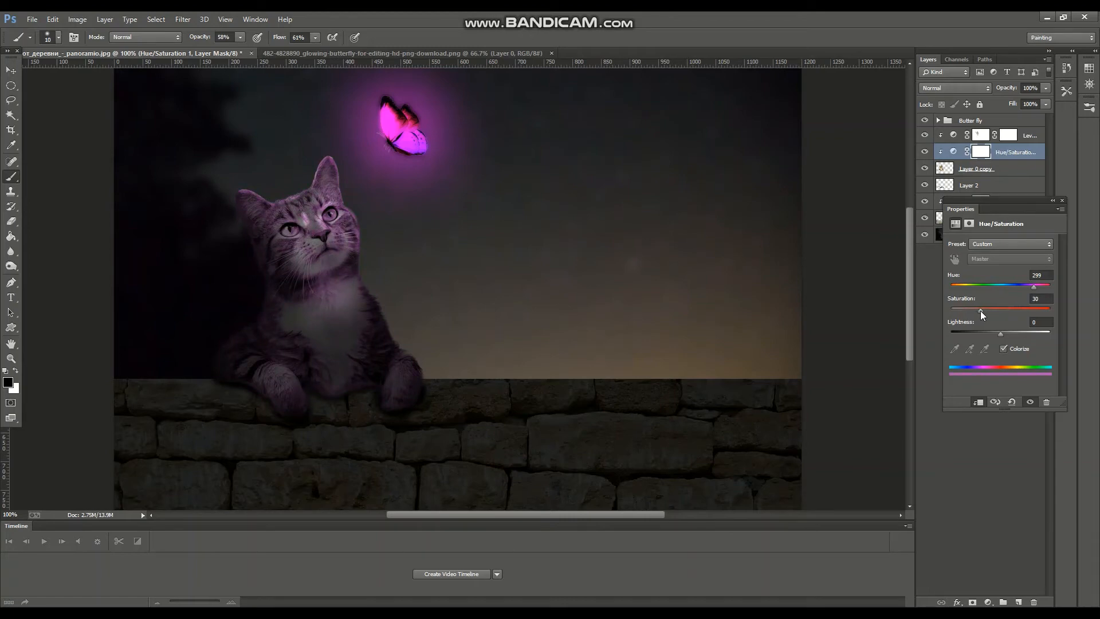
mouse_move(1000, 336)
mouse_down()
mouse_move(981, 335)
mouse_move(994, 337)
mouse_up()
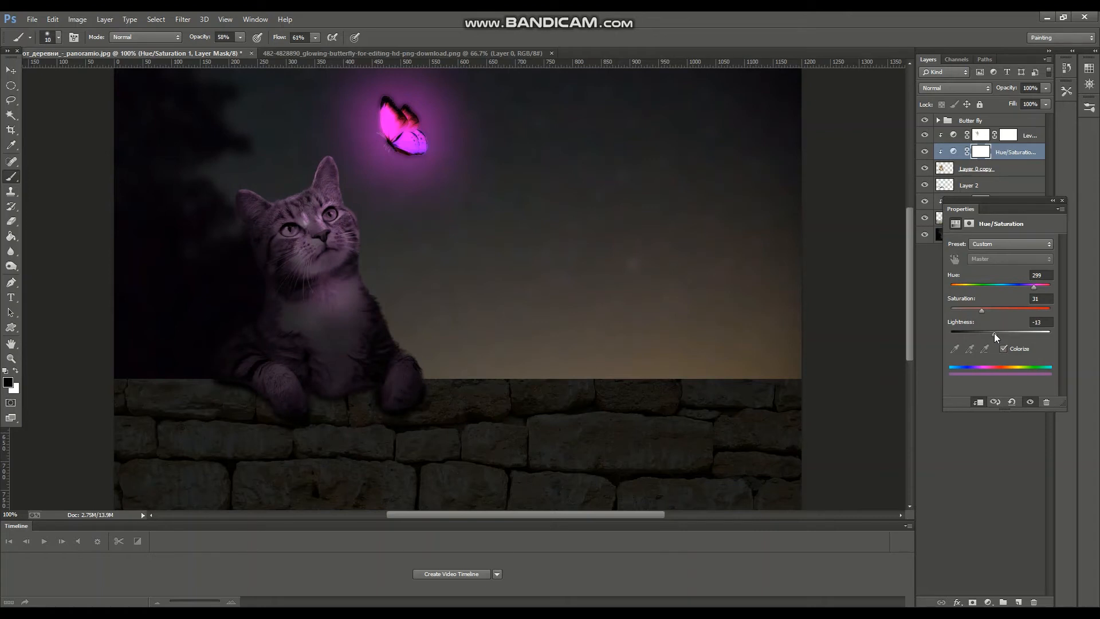
click(1062, 200)
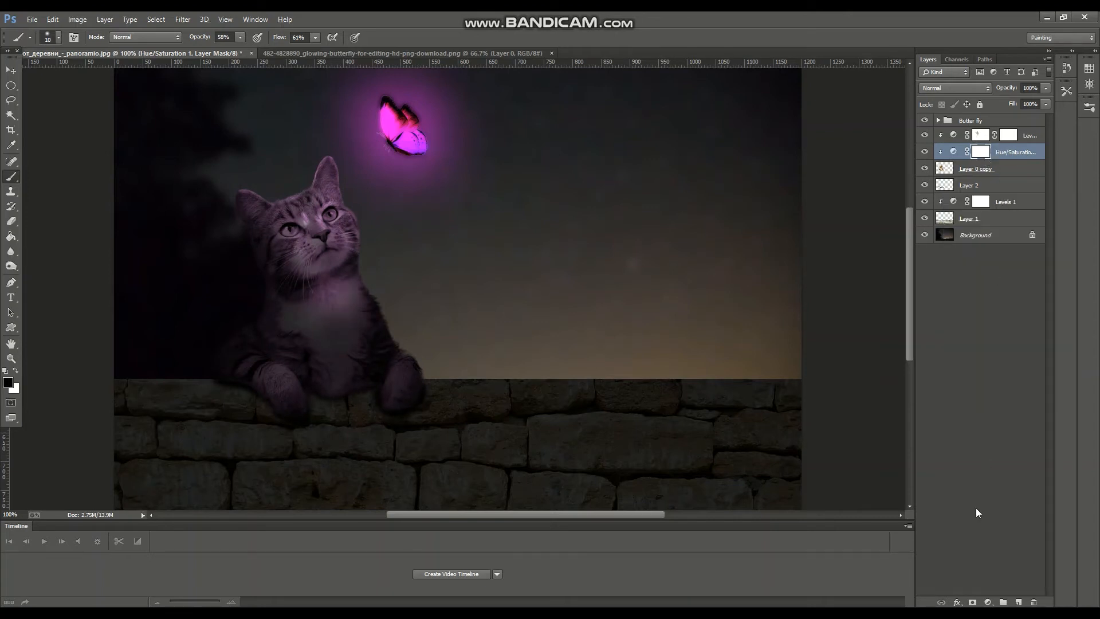
- Try masking the pink tint off the cat's body with a 100 px brush, and delete the Hue/Saturation adjustment
click(973, 602)
key(bracketright)
key(bracketright)
key(bracketright)
key(bracketright)
key(bracketright)
key(bracketright)
key(bracketright)
key(bracketright)
key(bracketright)
mouse_move(287, 317)
mouse_down()
mouse_move(336, 299)
mouse_move(342, 366)
mouse_move(225, 358)
mouse_move(346, 376)
mouse_move(356, 328)
mouse_move(365, 334)
mouse_move(251, 243)
mouse_move(319, 376)
mouse_up()
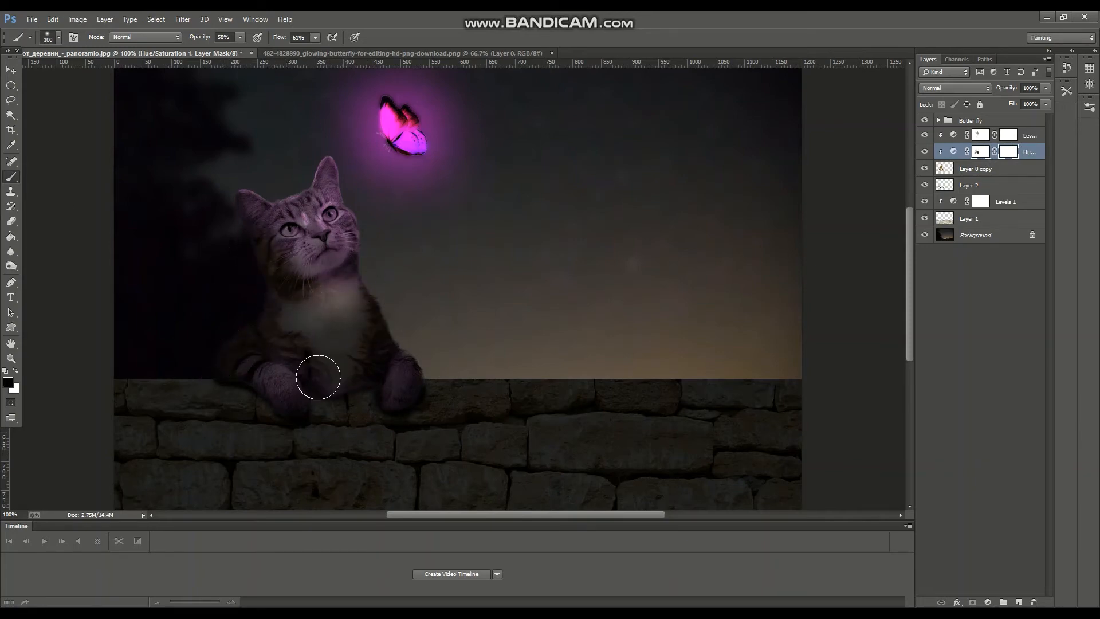
key(shift+0)
mouse_move(397, 366)
mouse_down()
mouse_move(354, 352)
mouse_move(372, 356)
mouse_move(380, 389)
mouse_move(391, 359)
mouse_move(350, 349)
mouse_move(323, 394)
mouse_up()
key(ctrl+minus)
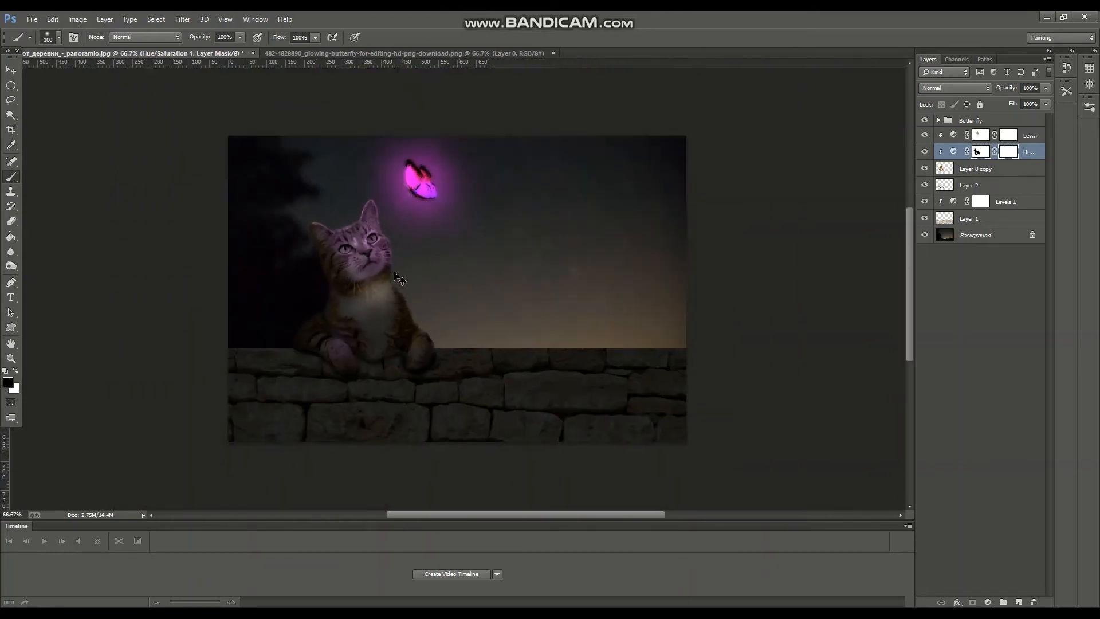
key(ctrl+plus)
key(Delete)
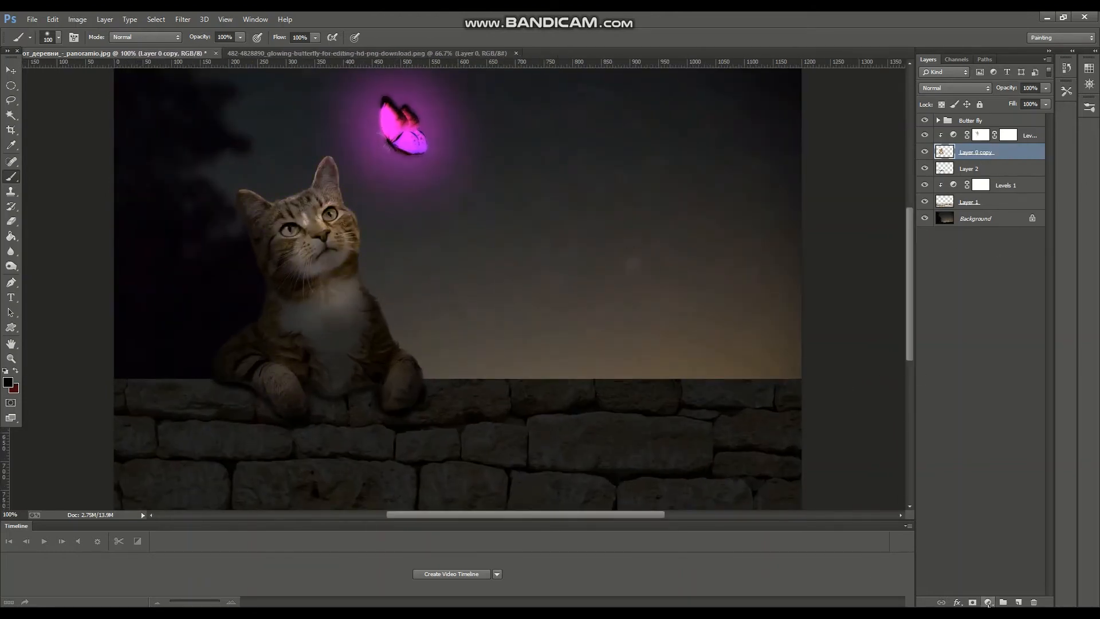
- Try a Color Balance adjustment on the cat with midtones at red +97 and magenta -79, and delete it
click(988, 601)
click(1023, 477)
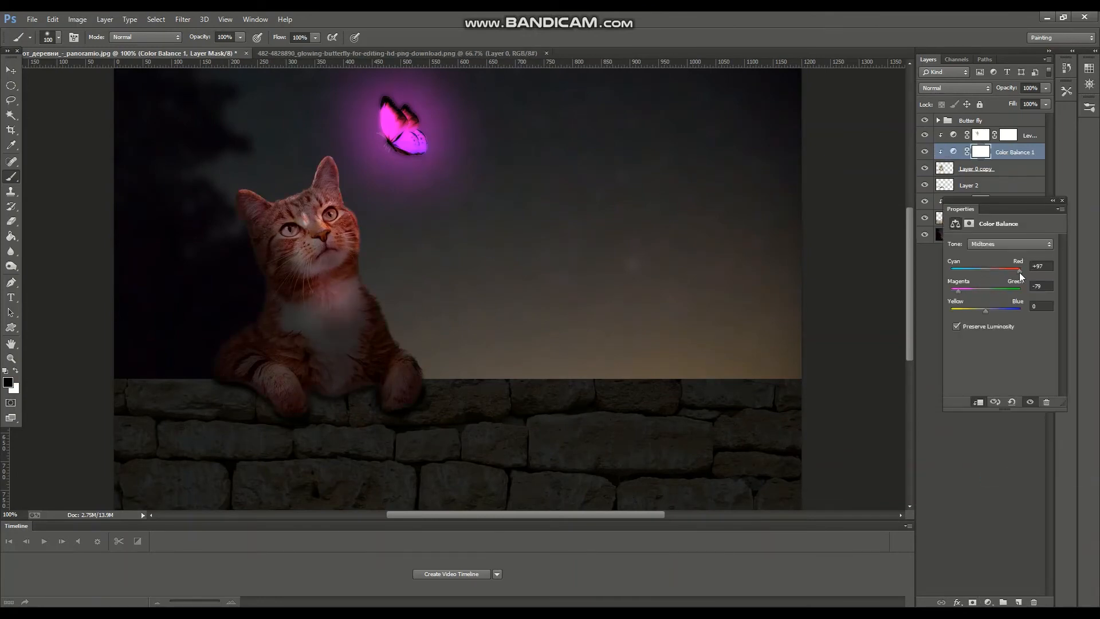
click(1006, 245)
click(988, 272)
drag(983, 288, 958, 291)
click(1062, 200)
key(Delete)
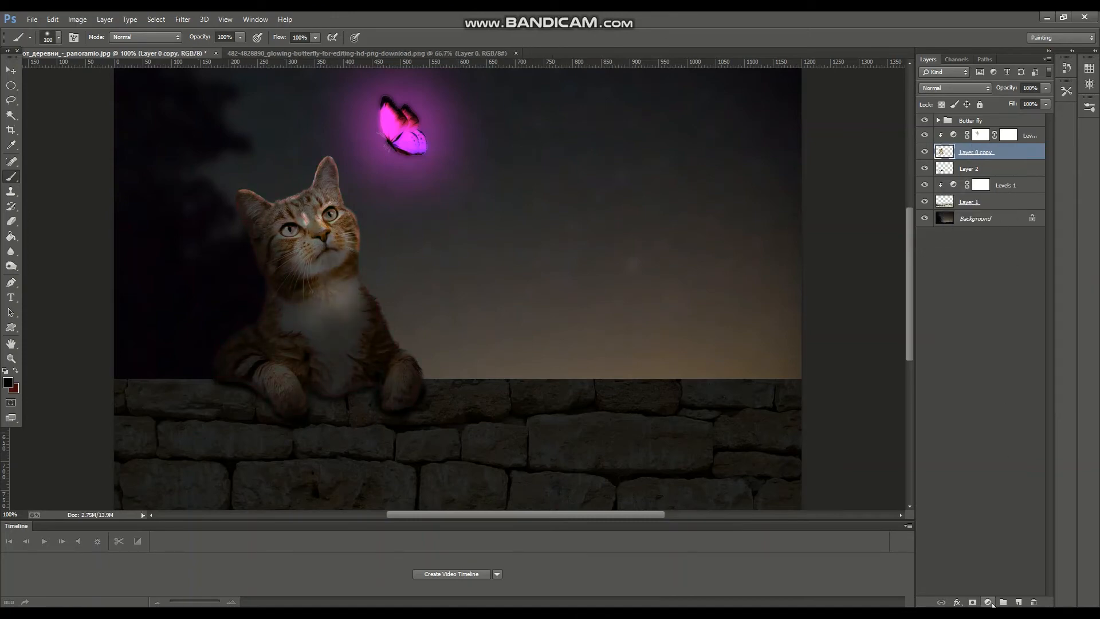
- Try a Color Balance with highlights at +95, -85 and +57 and Preserve Luminosity off, and remove it from the cat
click(988, 602)
click(1023, 478)
click(997, 245)
click(988, 272)
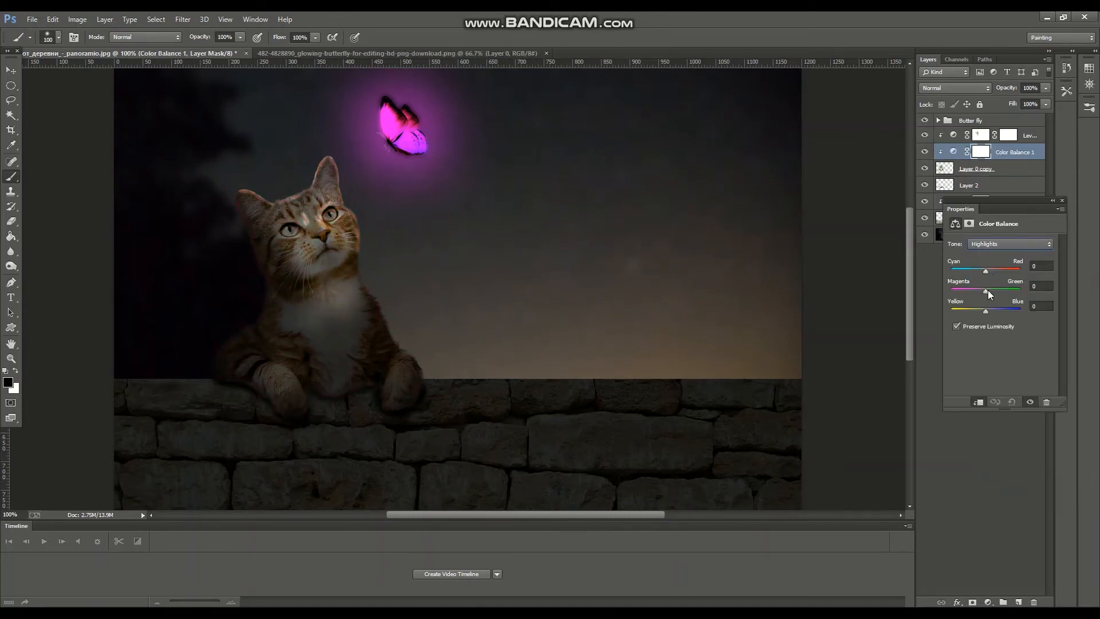
drag(985, 291, 956, 291)
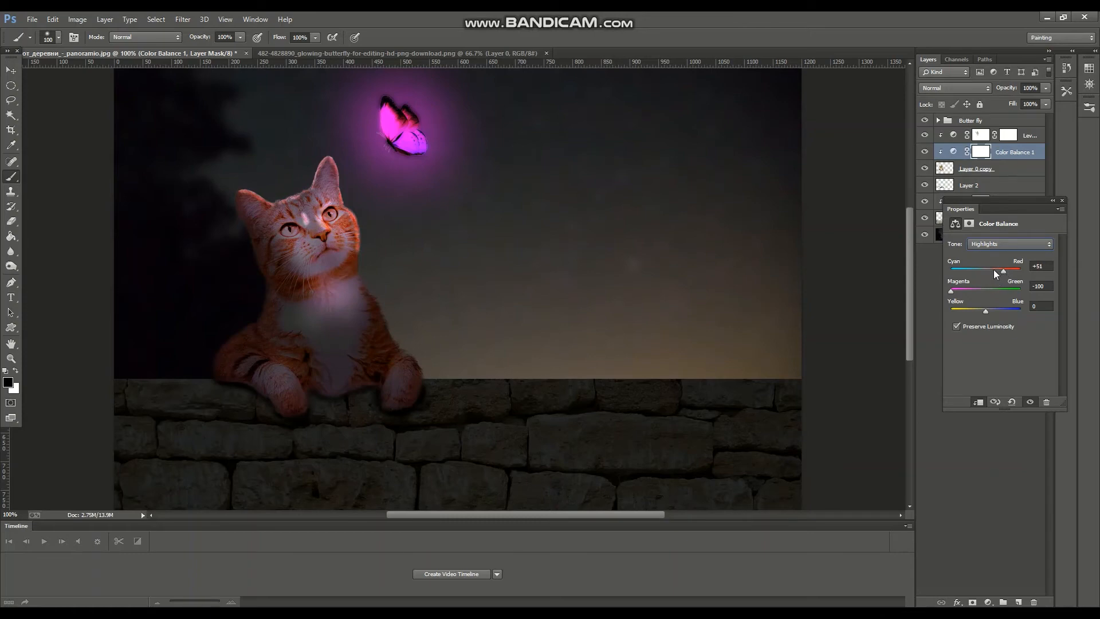
click(956, 327)
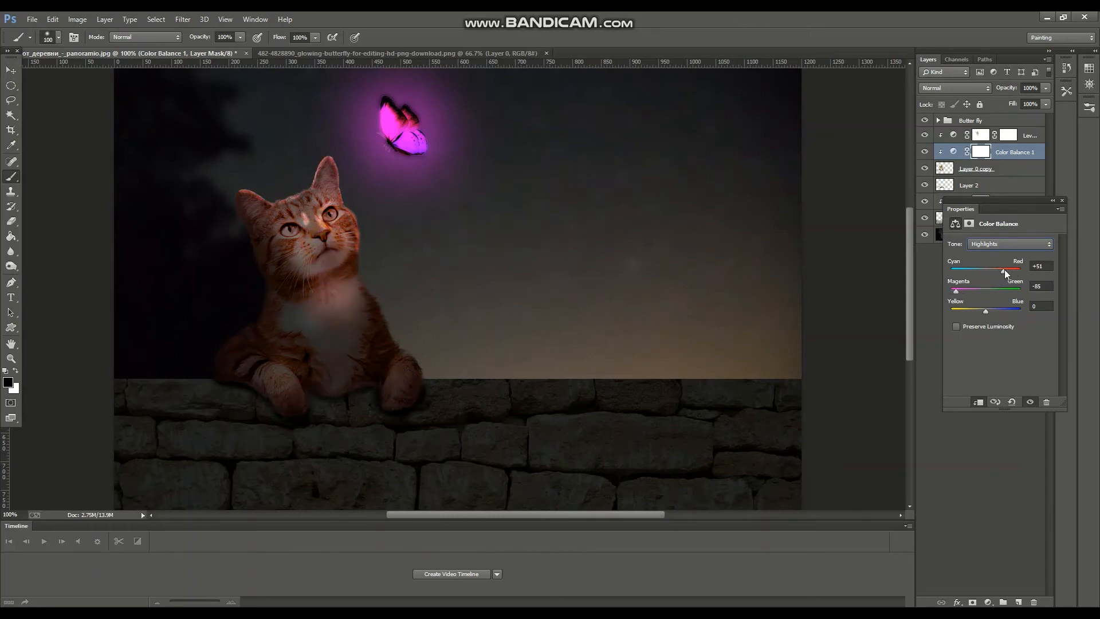
drag(1005, 274, 1019, 270)
drag(1005, 312, 1009, 312)
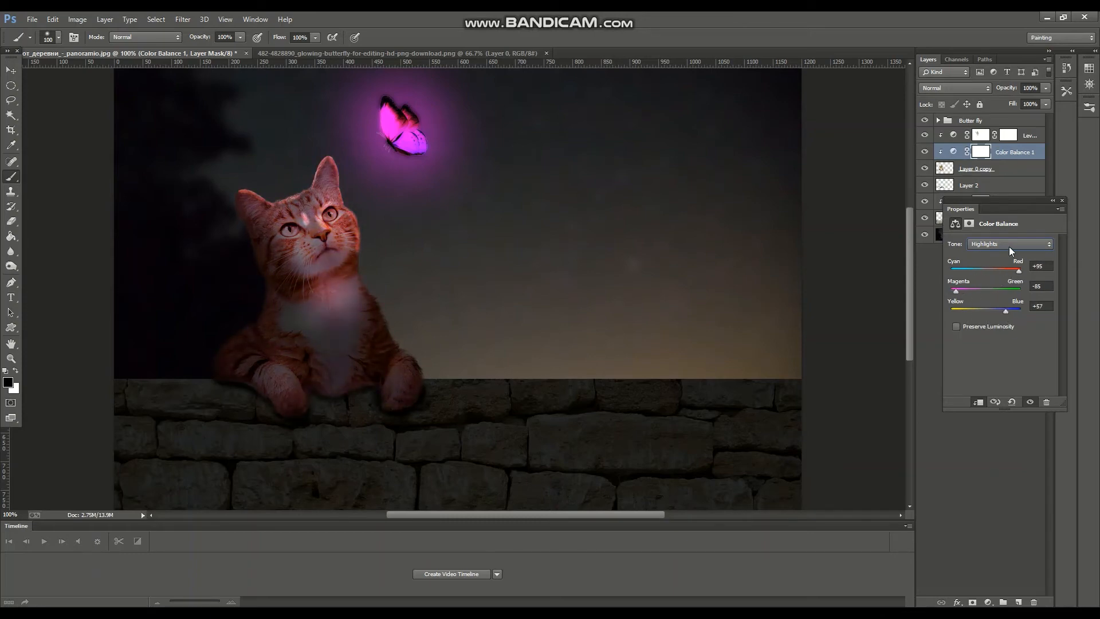
click(968, 224)
click(1062, 201)
key(ctrl+e)
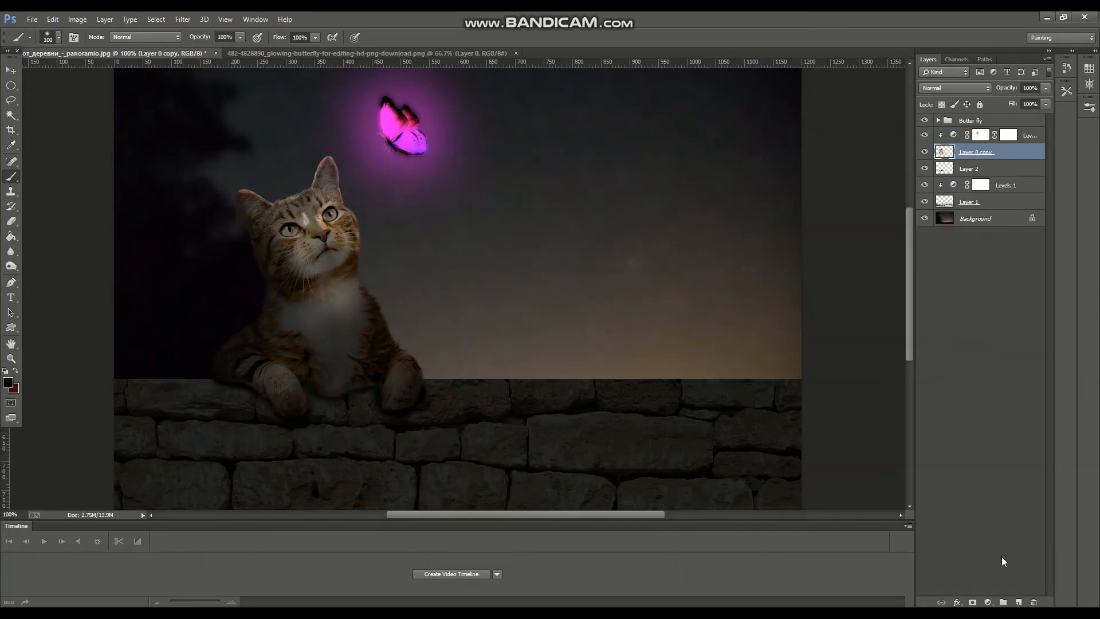
- Create a new layer clipped to the cat and sample the butterfly's bright pink as the brush colour
key(ctrl+shift+alt+n)
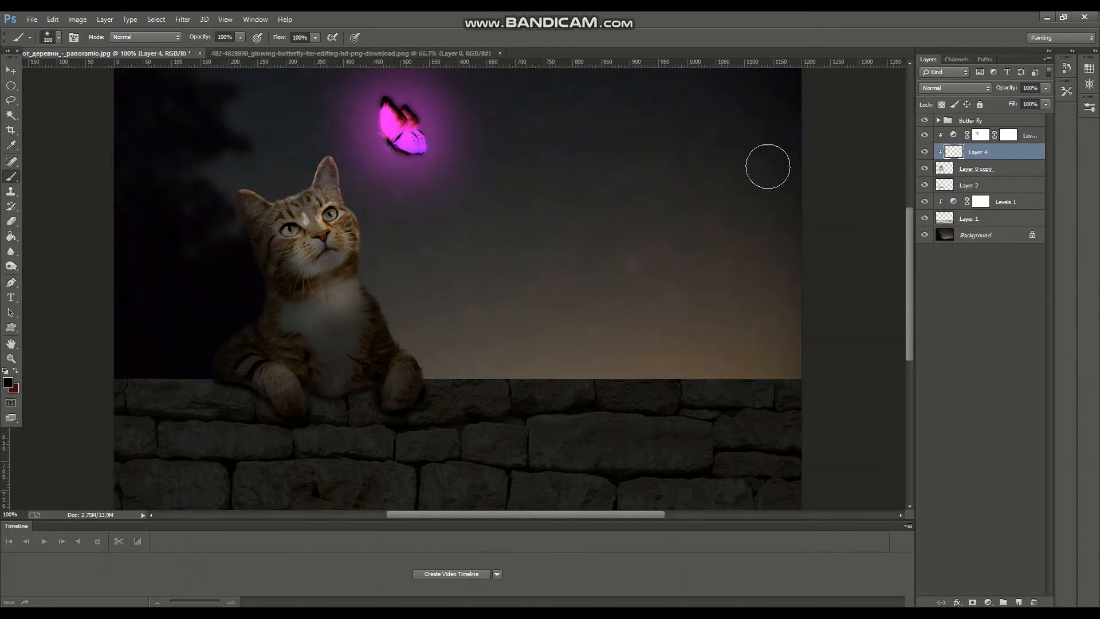
click(11, 145)
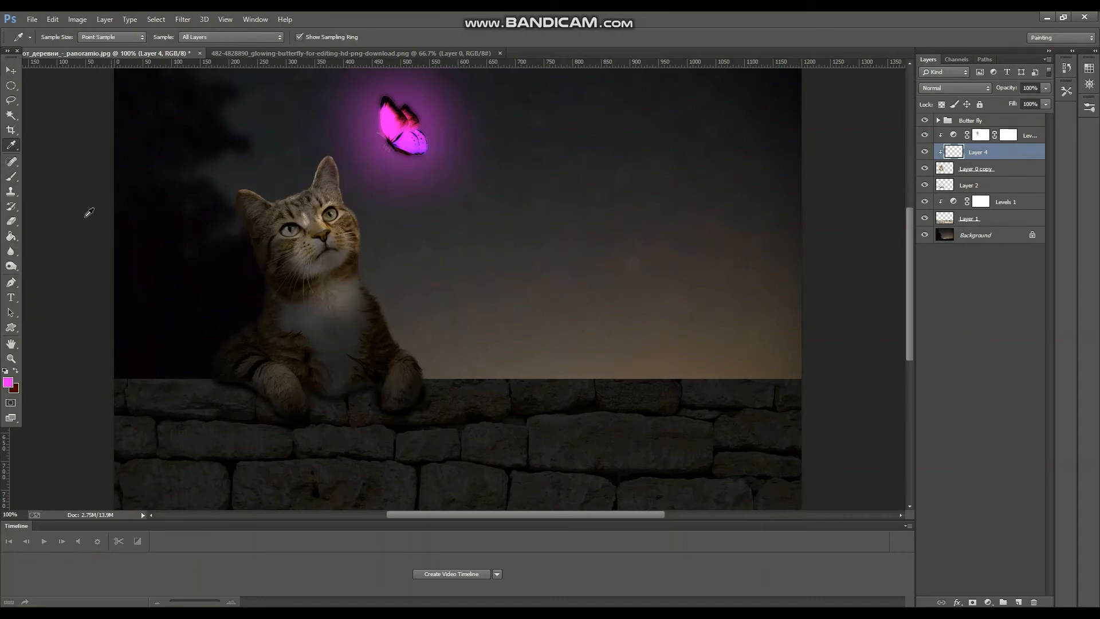
key(b)
- Set the new clipped layer to Screen and paint pink over the cat's ear and cheek nearest the butterfly
click(954, 88)
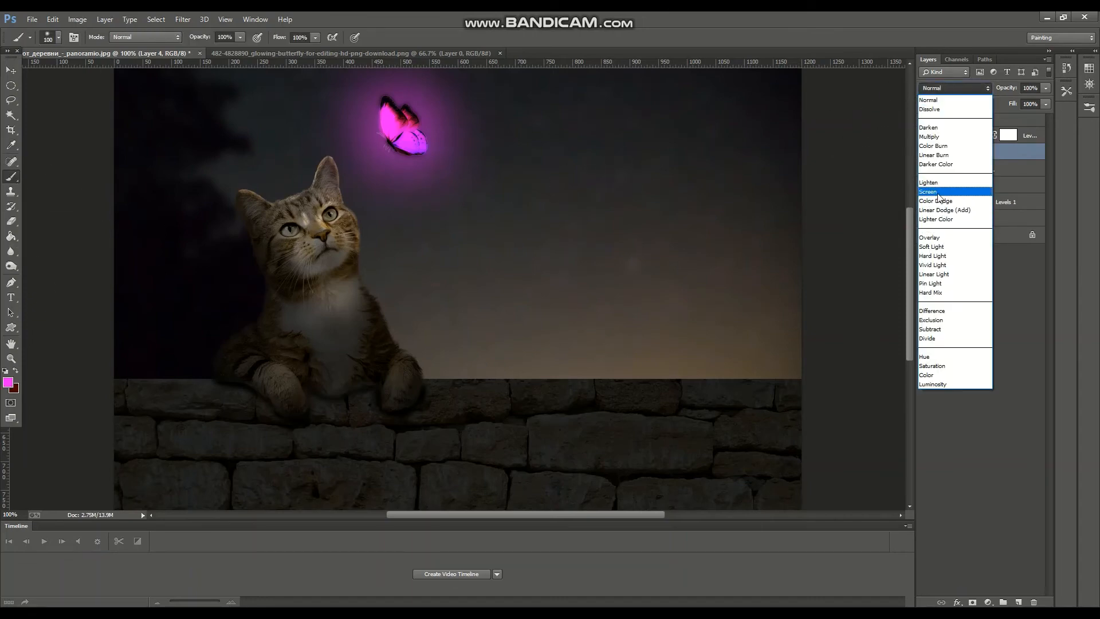
click(938, 194)
drag(335, 197, 351, 235)
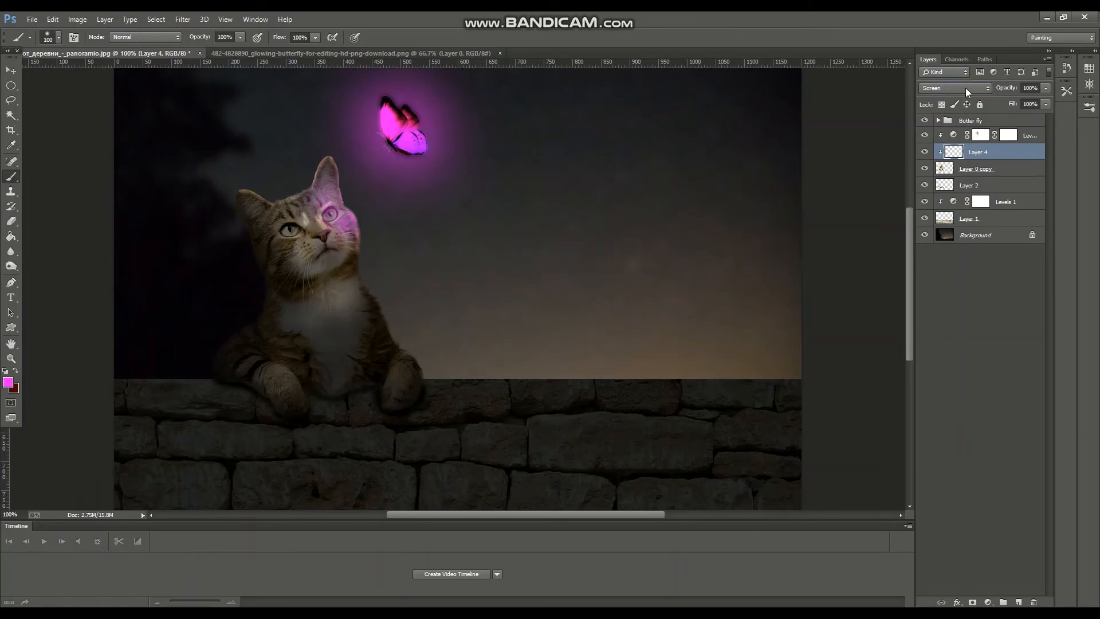
- Try the Dissolve and Linear Burn blend modes on the pink layer and brush more pink across the cat's face
click(965, 88)
click(955, 165)
click(955, 88)
click(954, 108)
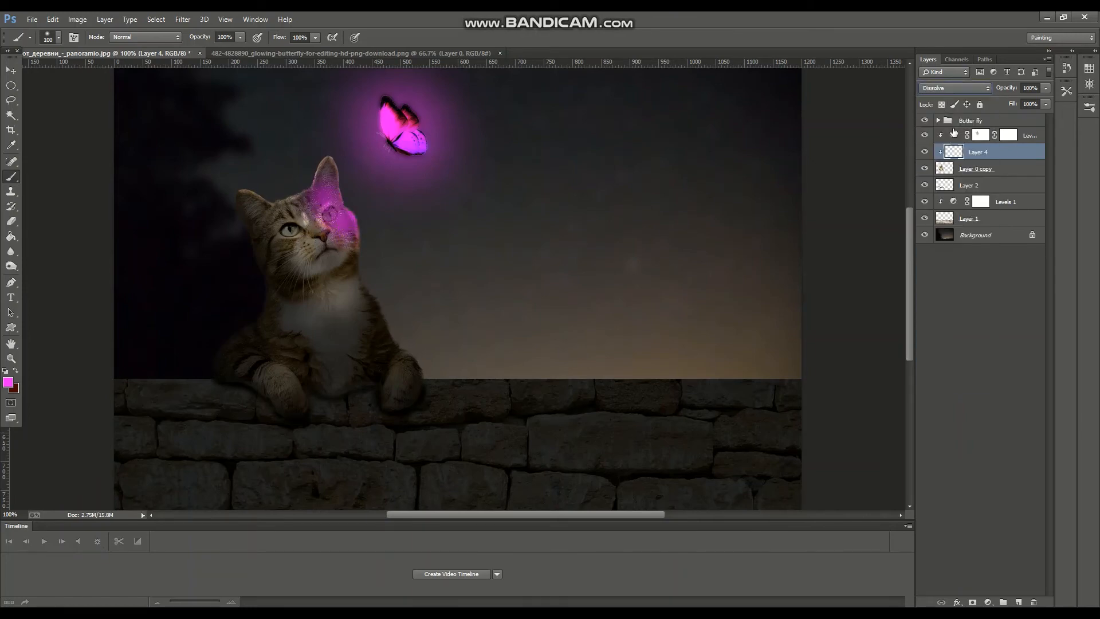
key(Down)
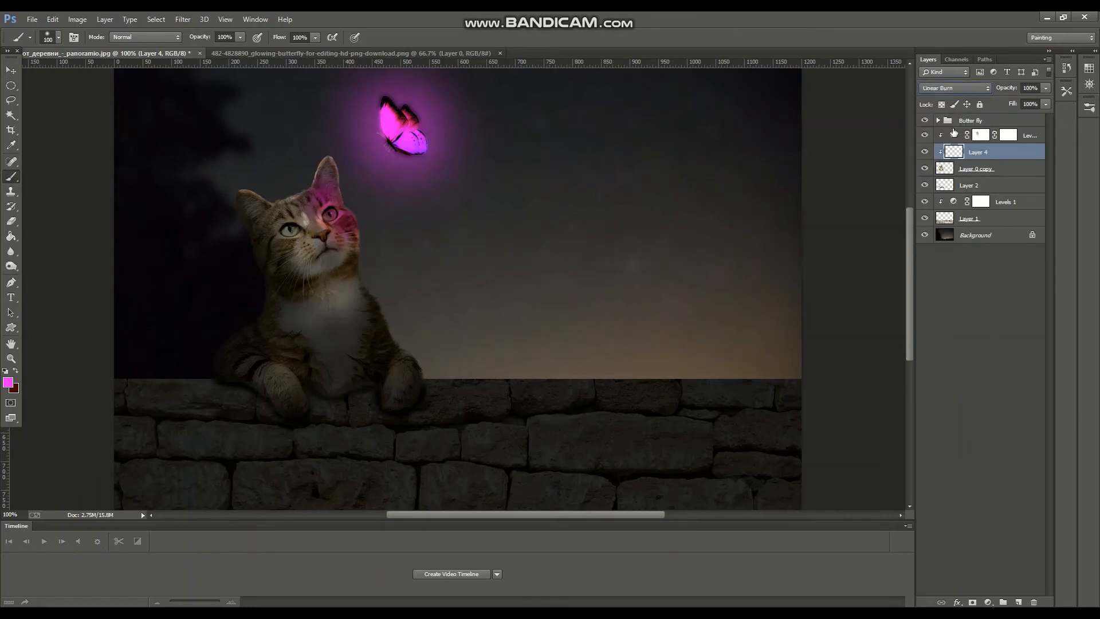
mouse_move(393, 184)
mouse_down()
mouse_move(339, 171)
mouse_move(318, 207)
mouse_move(347, 249)
mouse_up()
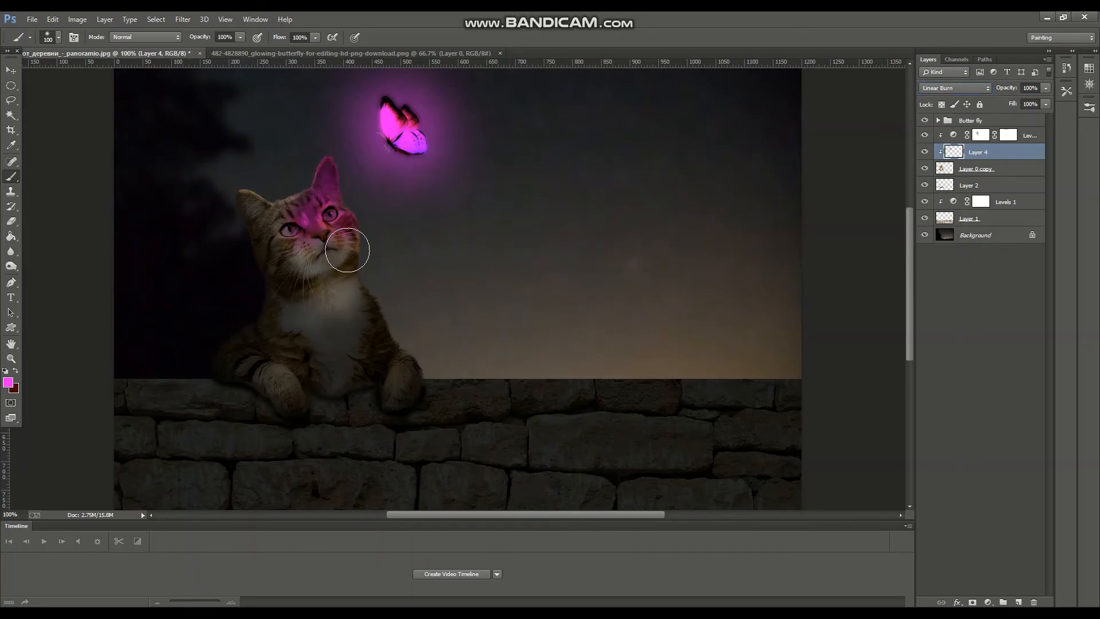
- Try the Multiply and Screen blend modes on the pink layer, and delete that layer
key(Up)
key(Up)
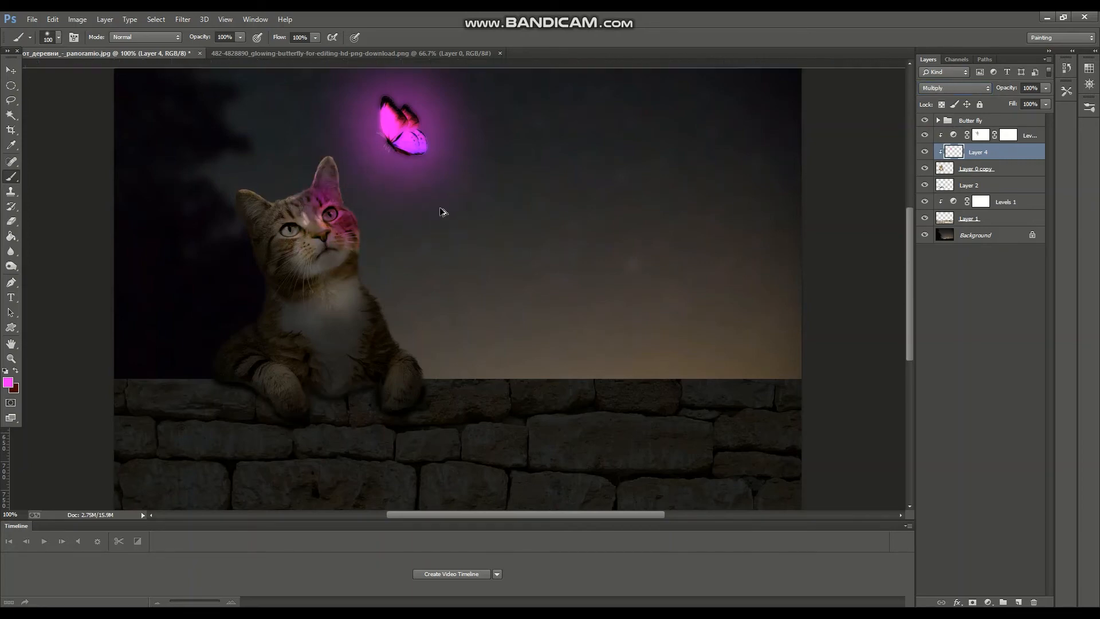
key(Down)
key(Down)
key(Down)
key(Down)
key(Down)
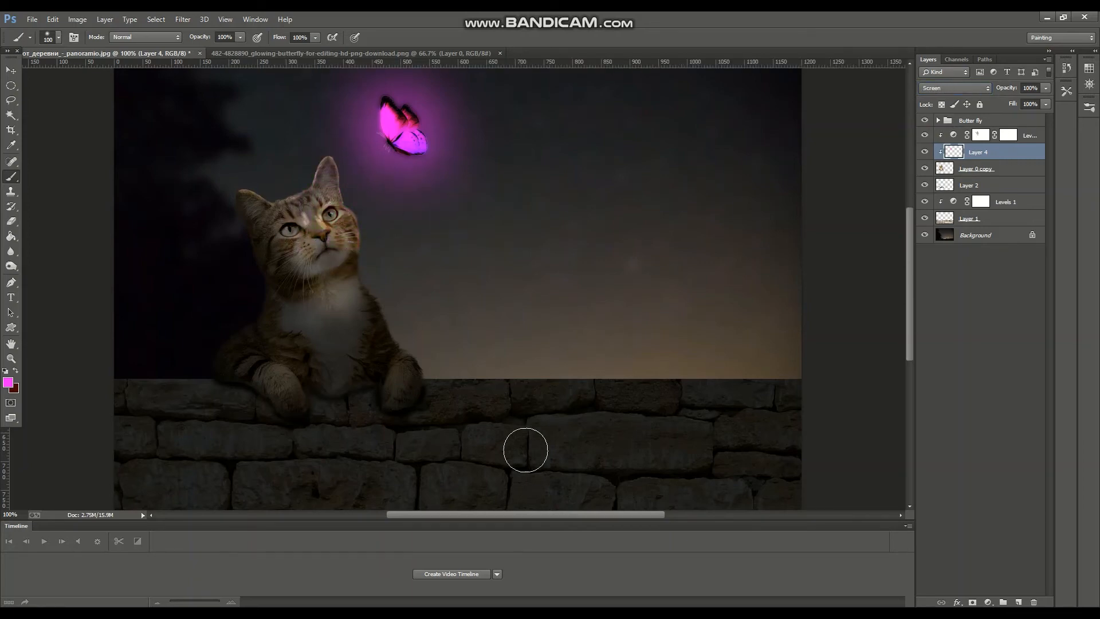
key(Delete)
- Create another layer clipped to the cat for painting, and set its blend mode to Color Burn
key(v)
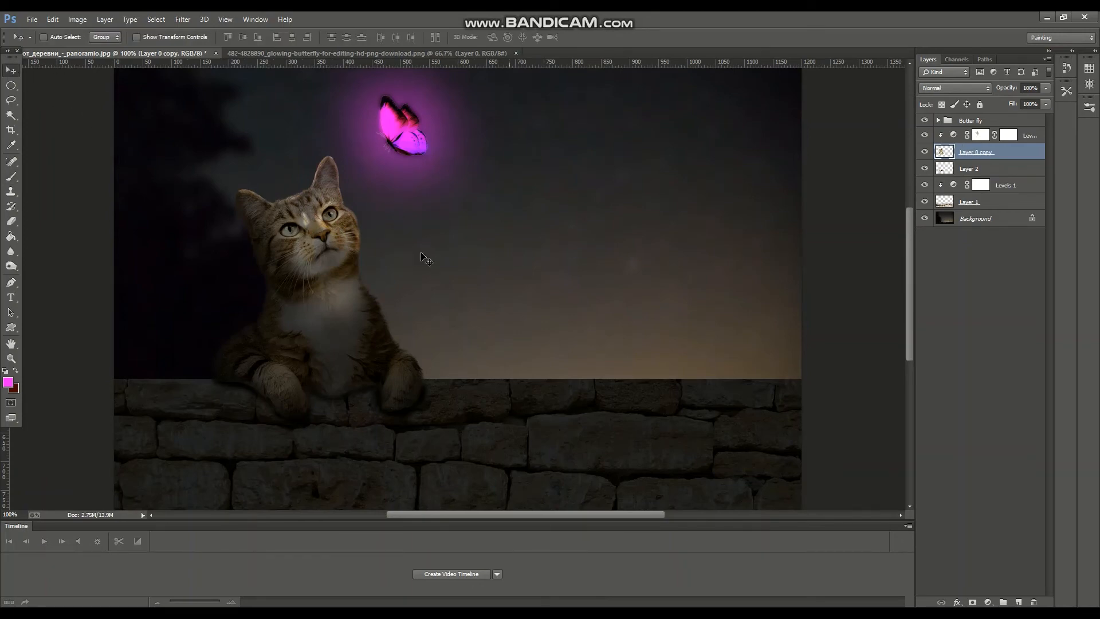
click(17, 181)
click(1018, 601)
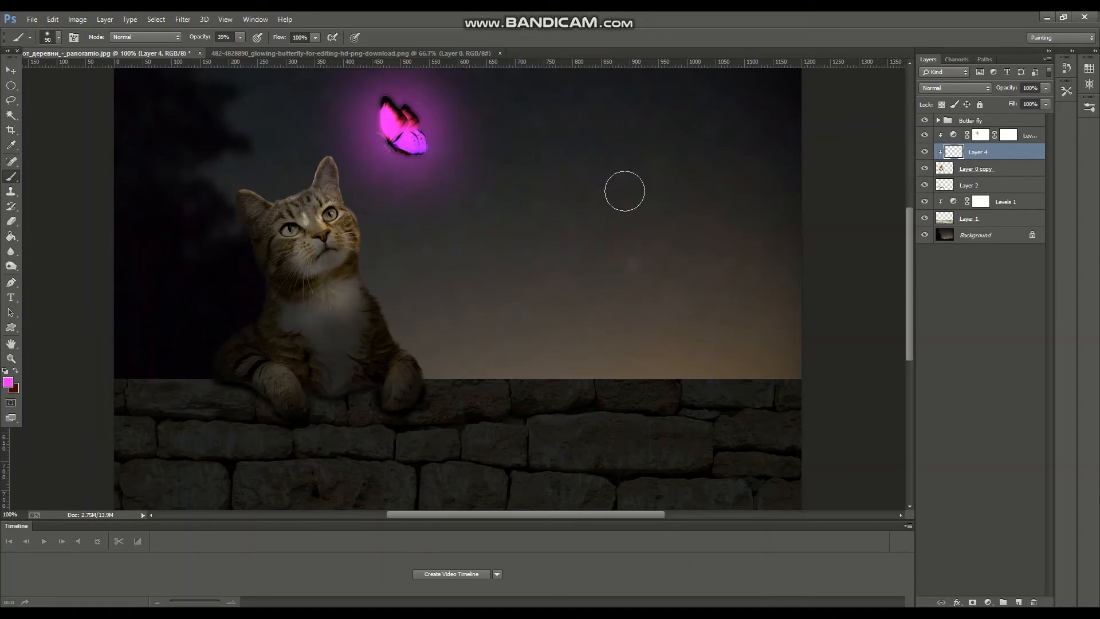
click(972, 87)
click(957, 147)
- Paint pink over the cat's ears, face and upper chest at 39% opacity, enlarging the brush to 150 px
mouse_move(325, 198)
mouse_down()
mouse_move(327, 157)
mouse_move(329, 193)
mouse_up()
key(bracketright)
key(bracketright)
key(bracketright)
mouse_move(346, 255)
mouse_down()
mouse_move(262, 176)
mouse_move(301, 232)
mouse_move(318, 311)
mouse_move(305, 260)
mouse_move(342, 253)
mouse_move(344, 293)
mouse_move(290, 239)
mouse_move(356, 295)
mouse_up()
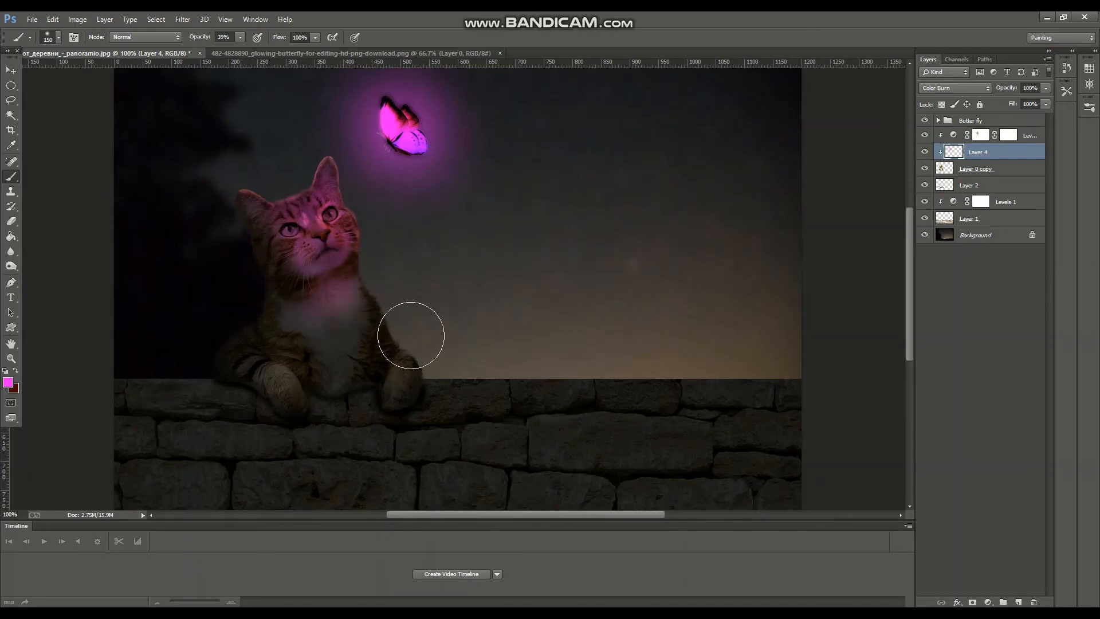
- Lower the brush to 19% opacity and 34% flow, and undo the recent pink strokes on the cat's lower face and chest
drag(241, 36, 232, 48)
drag(315, 37, 279, 51)
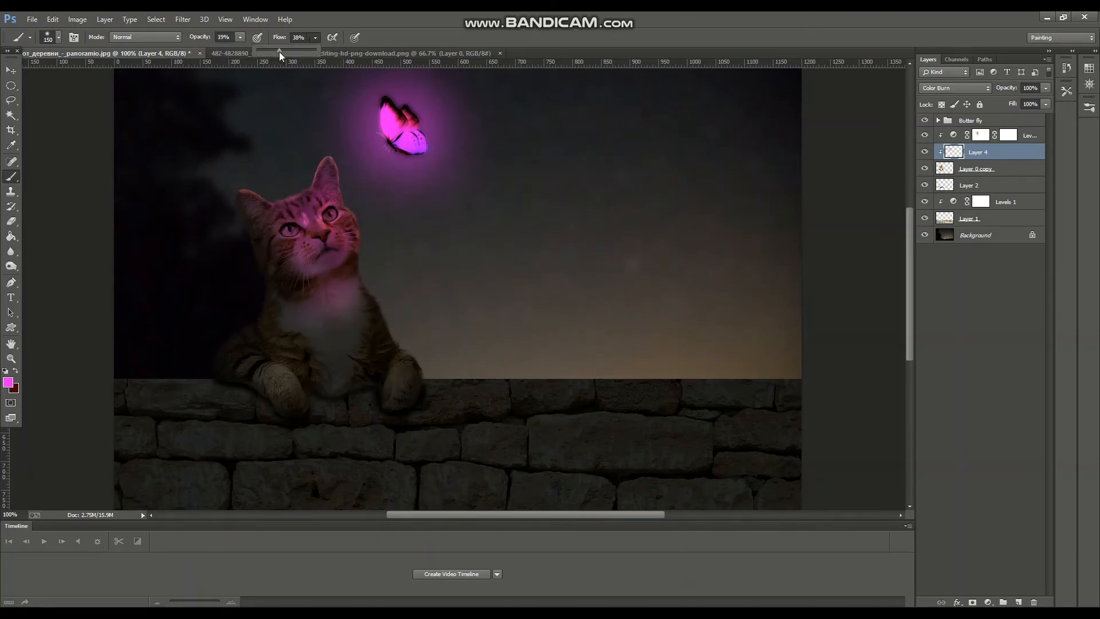
mouse_move(332, 343)
mouse_down()
mouse_move(345, 317)
mouse_move(316, 326)
mouse_move(311, 312)
mouse_move(345, 305)
mouse_up()
key(ctrl+alt+z)
key(ctrl+alt+z)
key(ctrl+alt+z)
key(ctrl+alt+z)
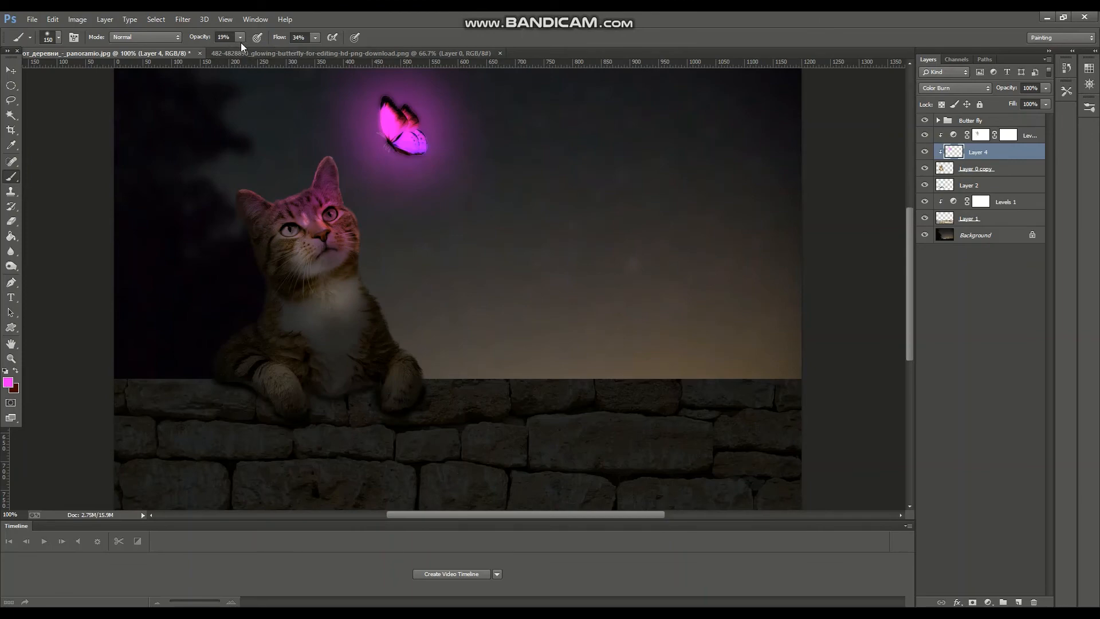
- Repaint pink over the cat's face and chest at 33% brush opacity, and enlarge the brush to 250 px
key(3)
key(3)
mouse_move(326, 290)
mouse_down()
mouse_move(338, 320)
mouse_move(315, 314)
mouse_move(318, 340)
mouse_move(344, 314)
mouse_move(338, 350)
mouse_move(349, 279)
mouse_move(305, 304)
mouse_move(291, 222)
mouse_move(297, 273)
mouse_move(291, 256)
mouse_move(305, 260)
mouse_move(282, 255)
mouse_move(287, 277)
mouse_move(357, 218)
mouse_move(343, 291)
mouse_move(267, 247)
mouse_move(287, 280)
mouse_move(284, 212)
mouse_move(239, 173)
mouse_move(269, 191)
mouse_move(324, 184)
mouse_move(335, 160)
mouse_move(360, 253)
mouse_move(293, 281)
mouse_move(355, 291)
mouse_move(374, 230)
mouse_up()
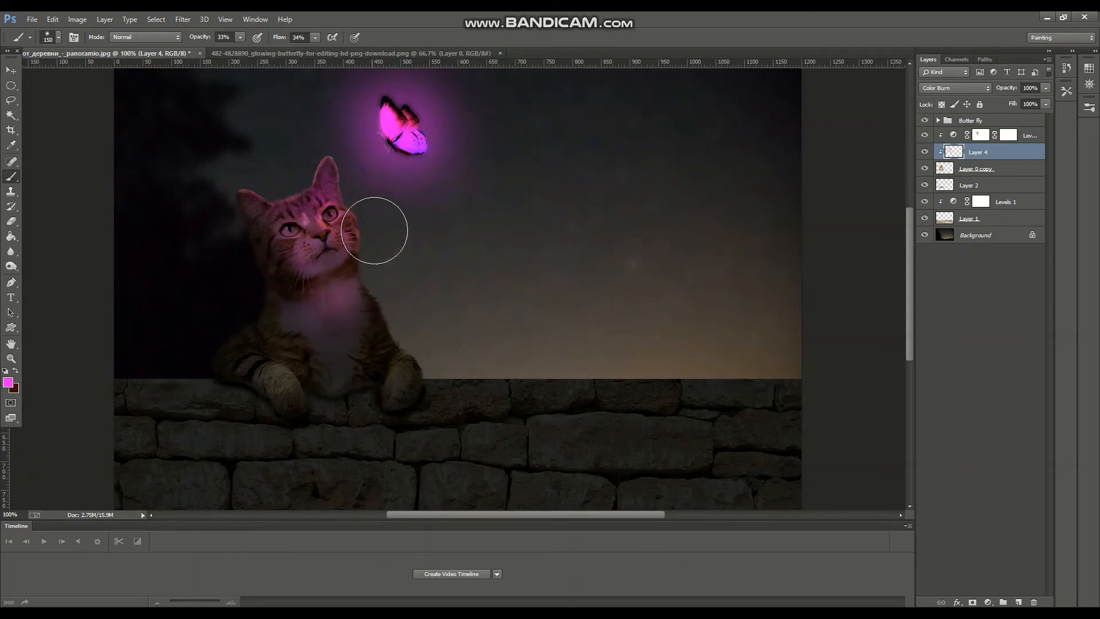
key(bracketright)
key(bracketright)
key(bracketright)
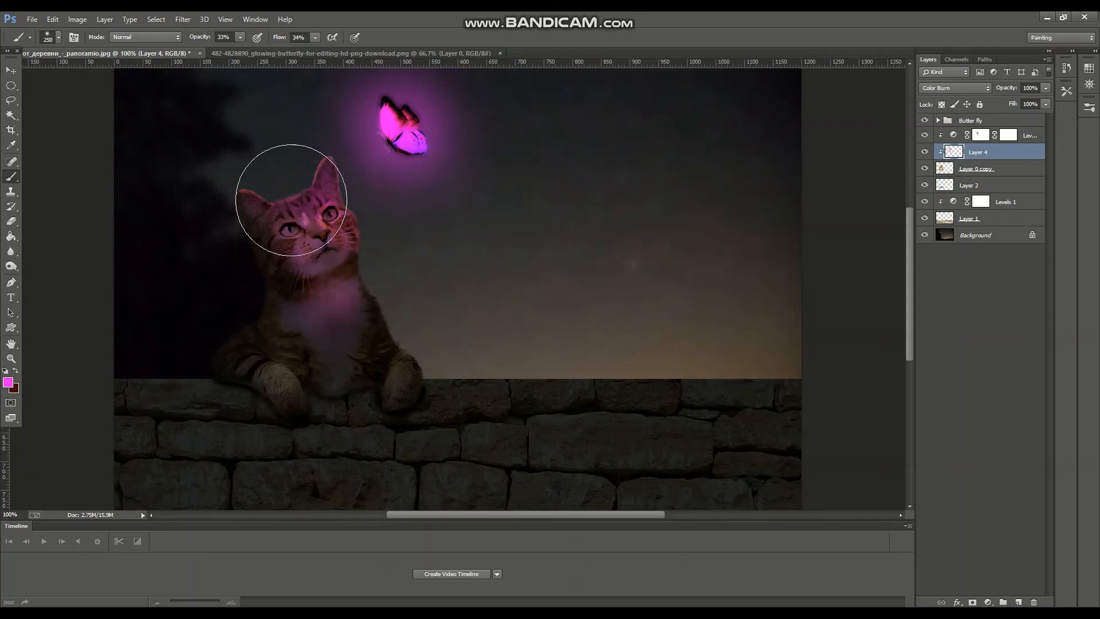
- Paint pink on the cat's front paw with a 125 px brush at 63% opacity and 59% flow, and set the layer's opacity to 75%
drag(315, 37, 329, 50)
key(bracketleft)
key(bracketleft)
key(bracketleft)
key(bracketleft)
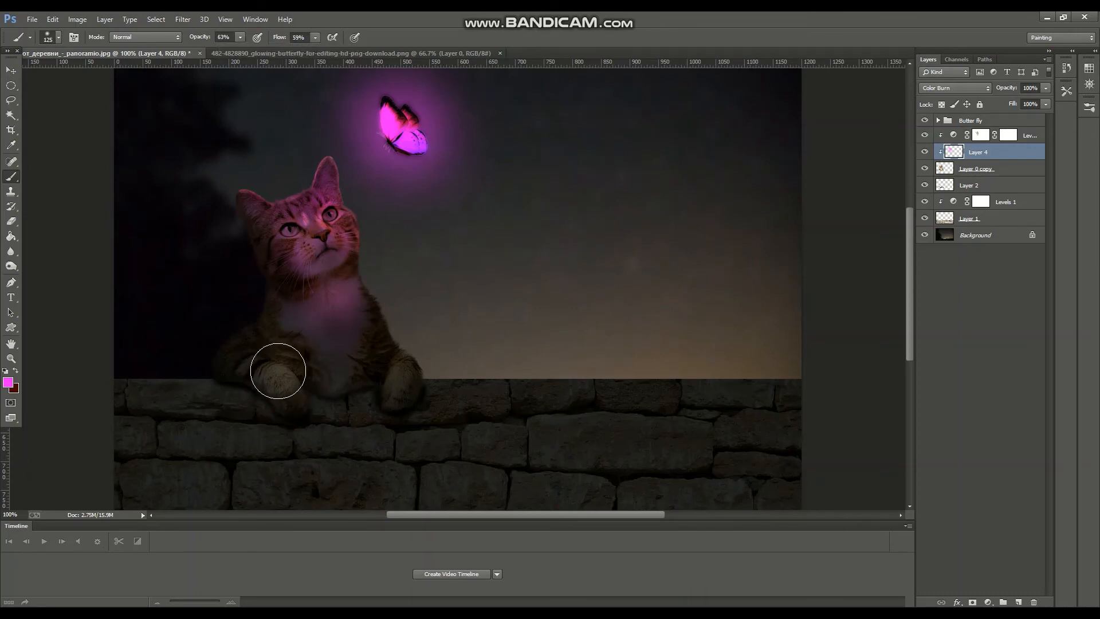
drag(277, 371, 281, 394)
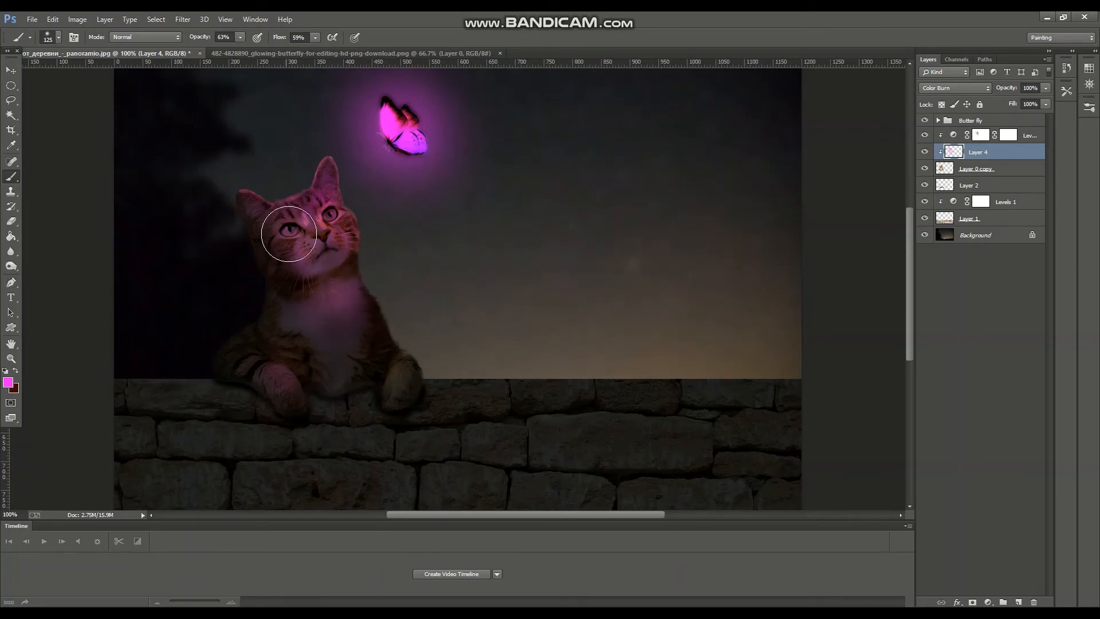
key(ctrl+minus)
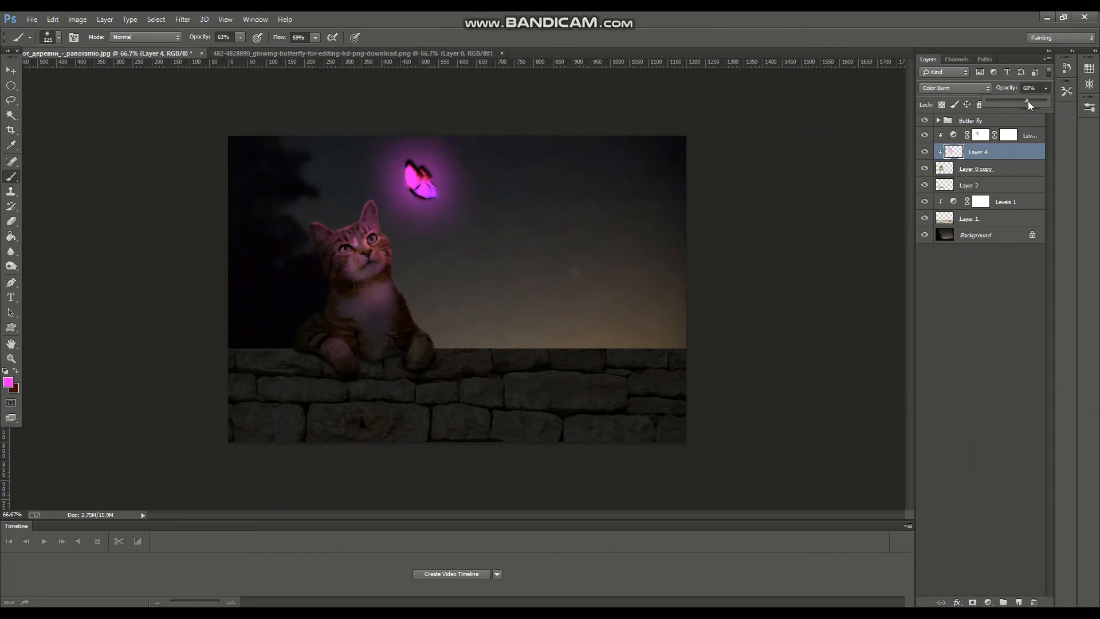
drag(1029, 101, 1031, 101)
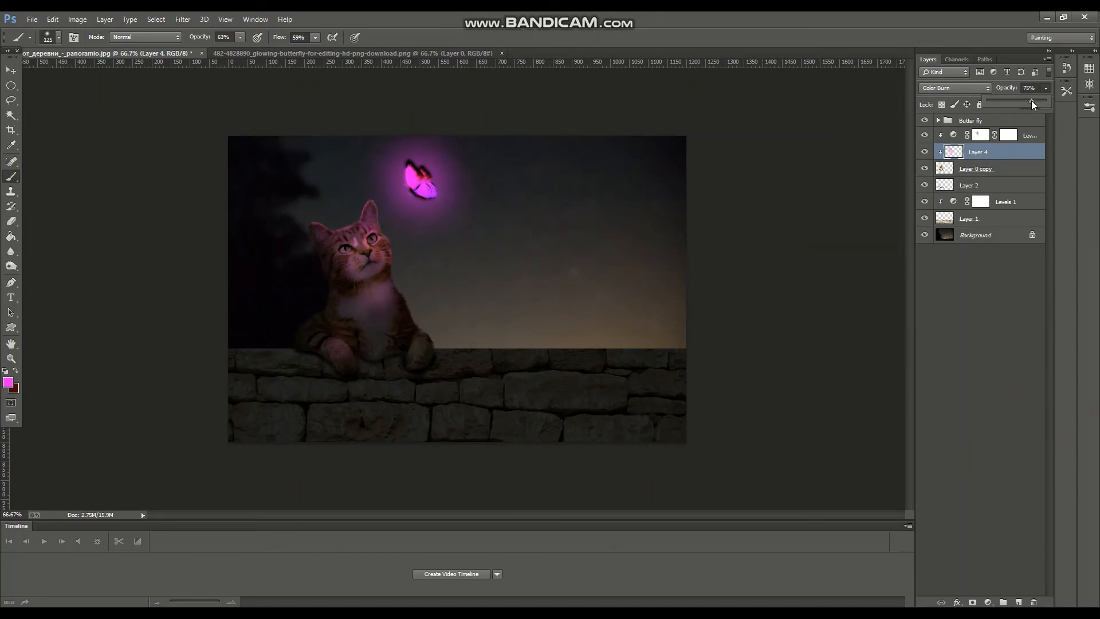
click(85, 20)
mouse_move(114, 48)
click(239, 48)
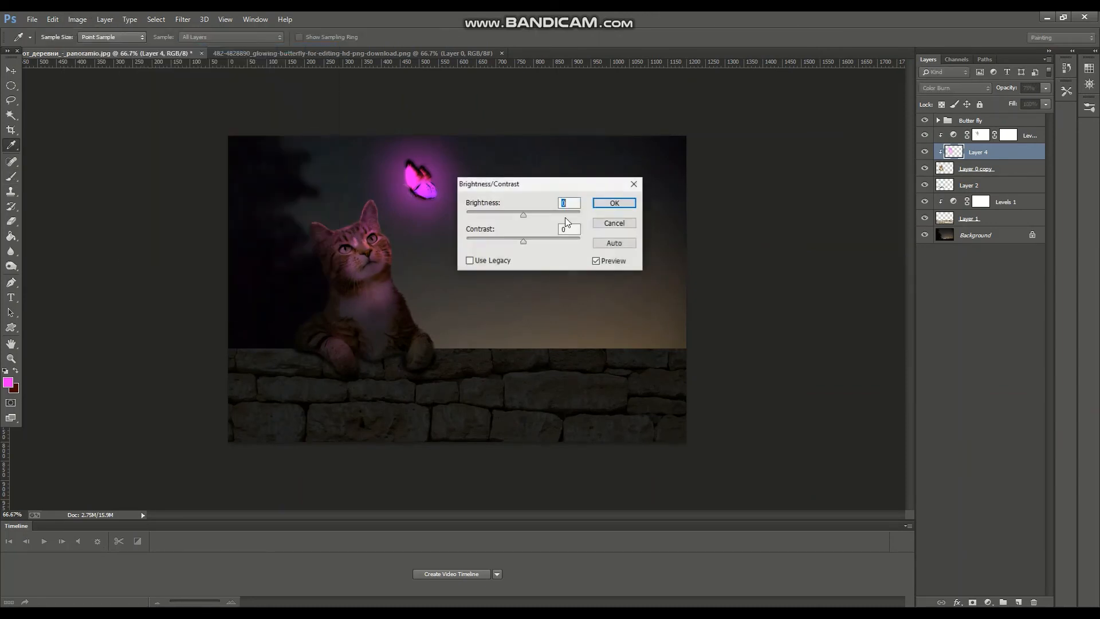
click(612, 225)
- Darken the cat layer, Layer 0 copy, with a Brightness/Contrast adjustment of brightness -26 and contrast -1
key(alt+bracketleft)
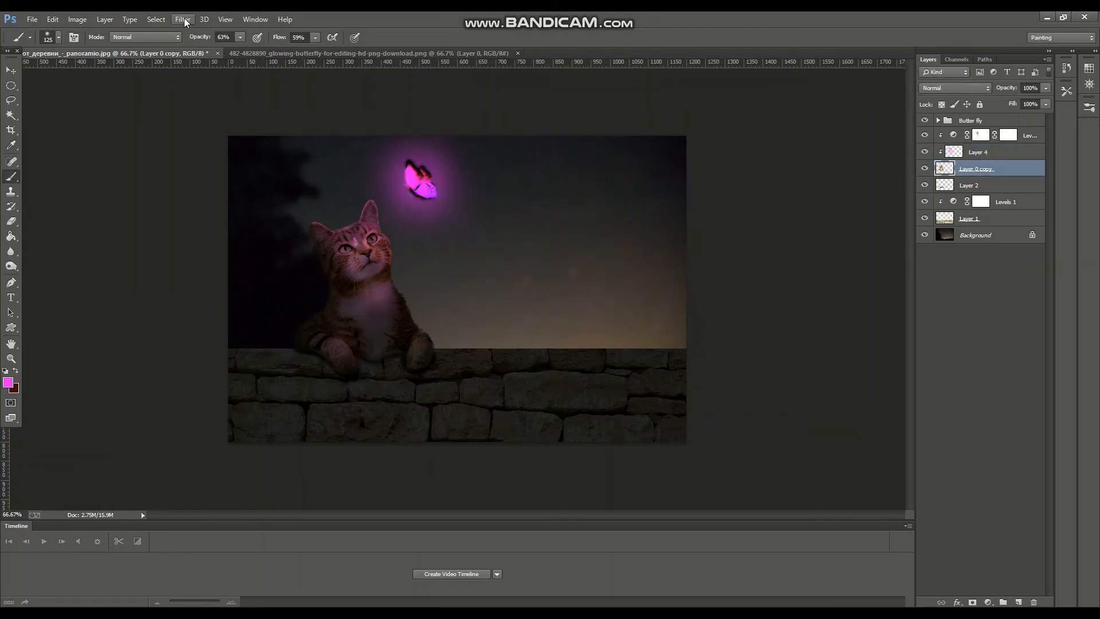
click(78, 19)
mouse_move(118, 52)
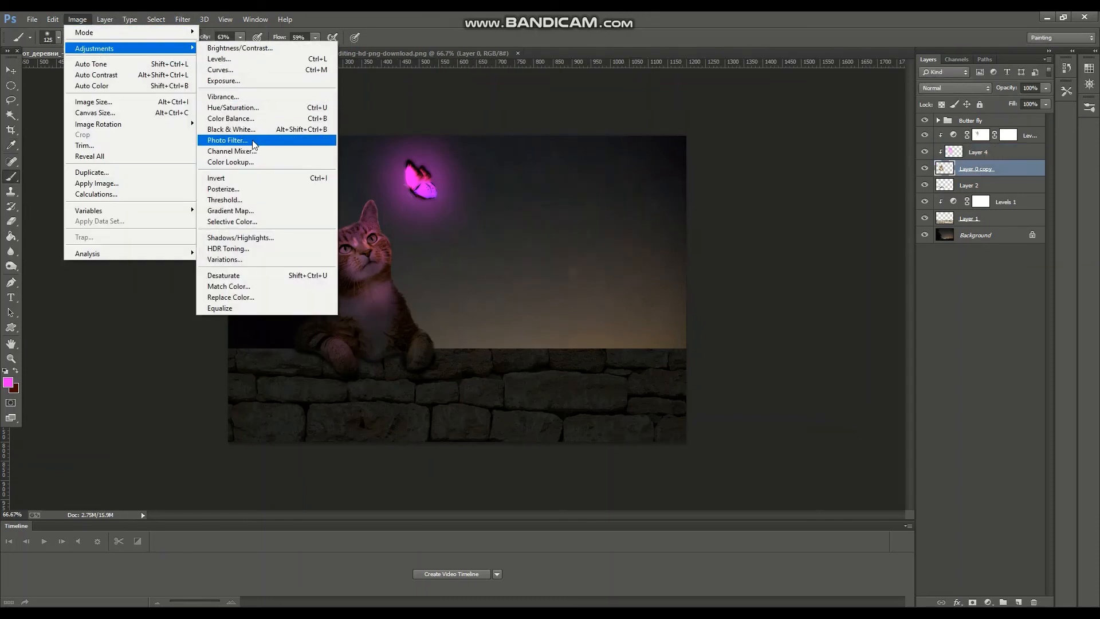
click(239, 48)
drag(549, 239, 445, 242)
drag(519, 249, 514, 215)
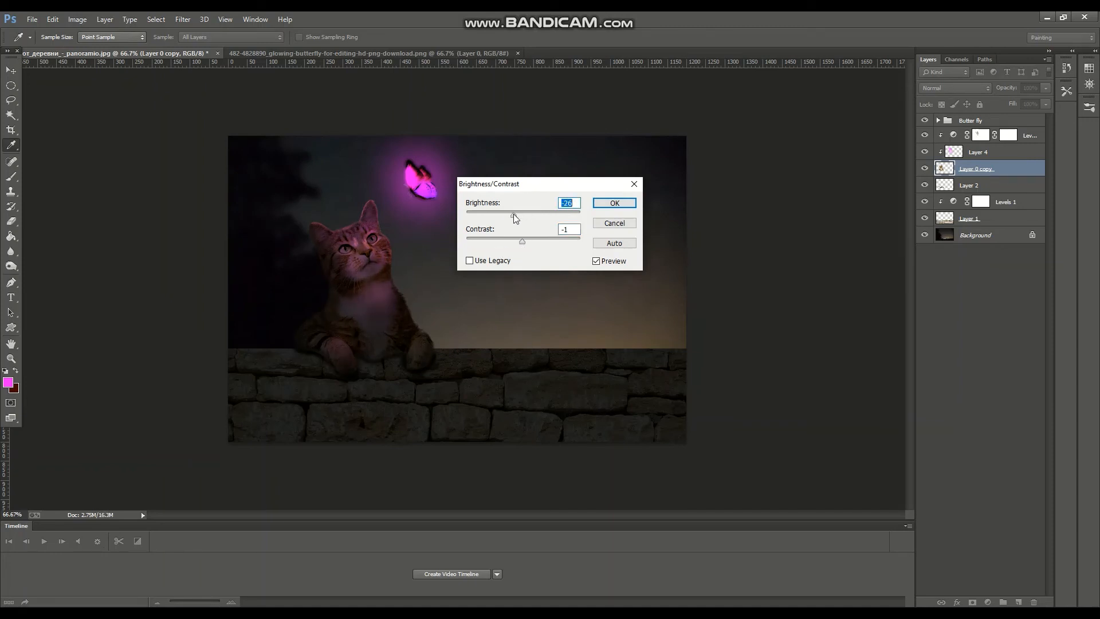
click(606, 212)
key(b)
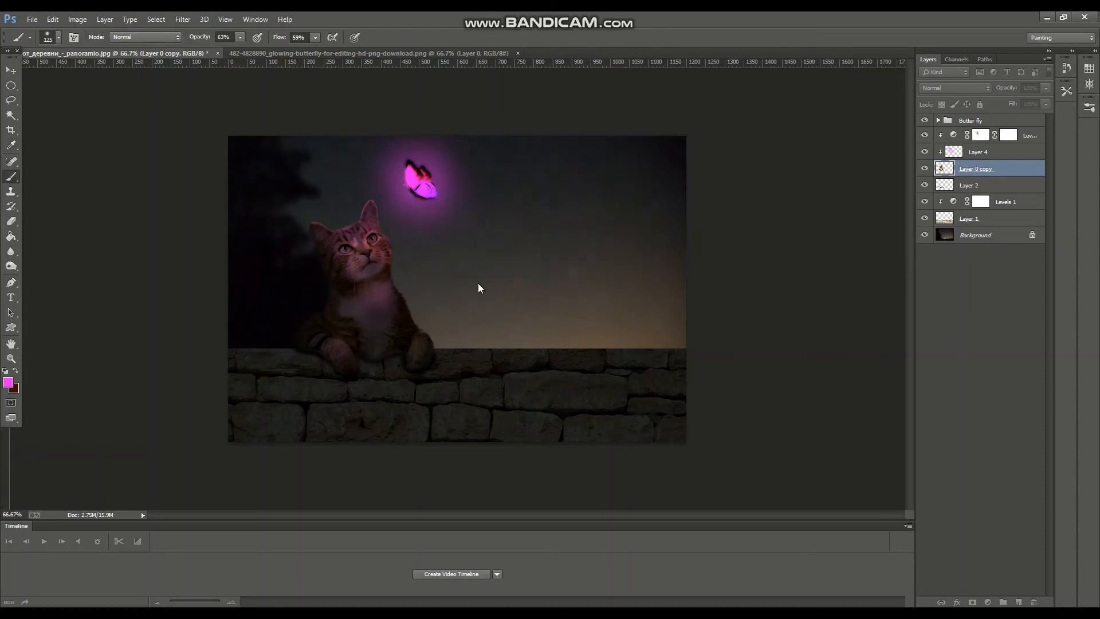
scroll(478, 243, down, 1)
scroll(478, 243, up, 1)
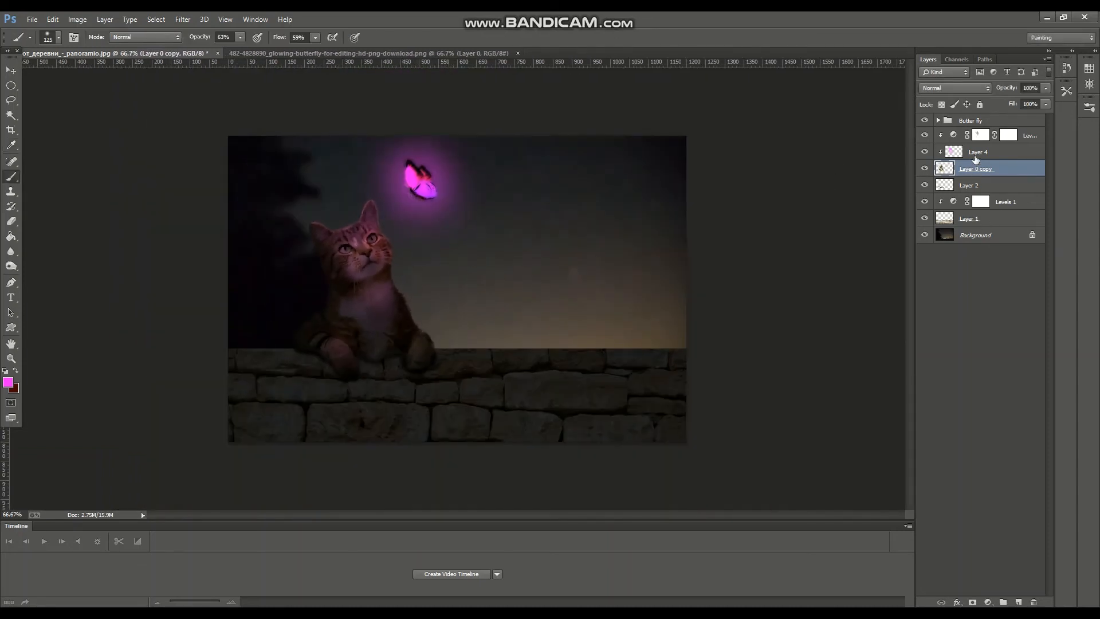
- Open the recently used white sparkle image on black and bring it into the composite as a layer above Layer 2
click(969, 185)
key(v)
click(32, 19)
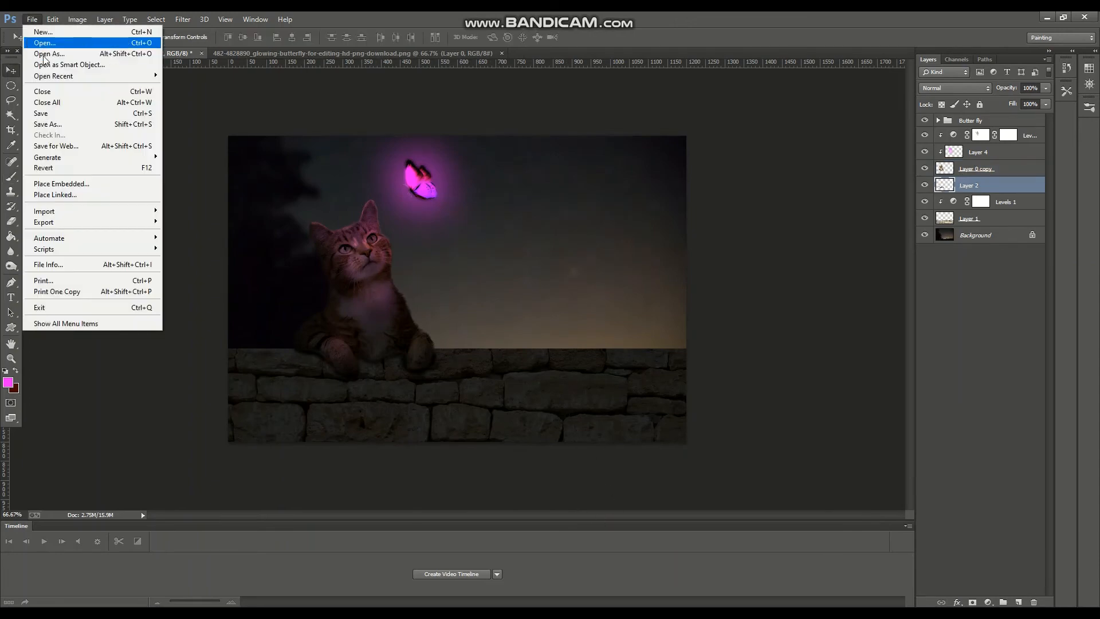
mouse_move(54, 74)
click(172, 71)
drag(159, 160, 542, 196)
click(298, 65)
drag(872, 219, 889, 224)
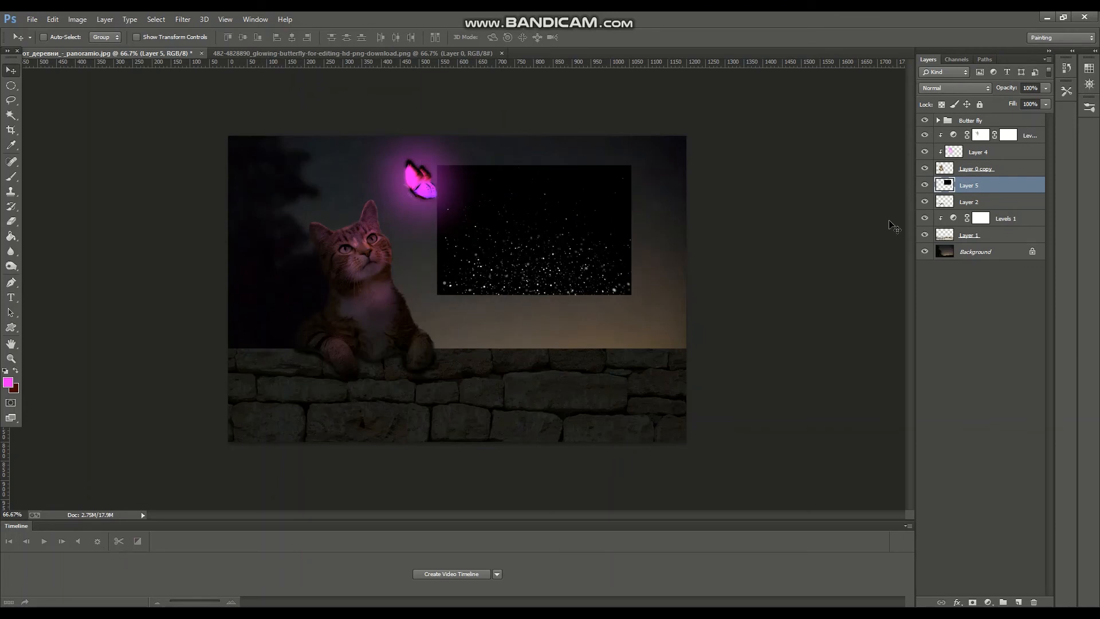
- Set the sparkle layer's blend mode to Screen and erase the hard lower edge of the sparkles with a 175 px eraser
click(954, 88)
click(949, 187)
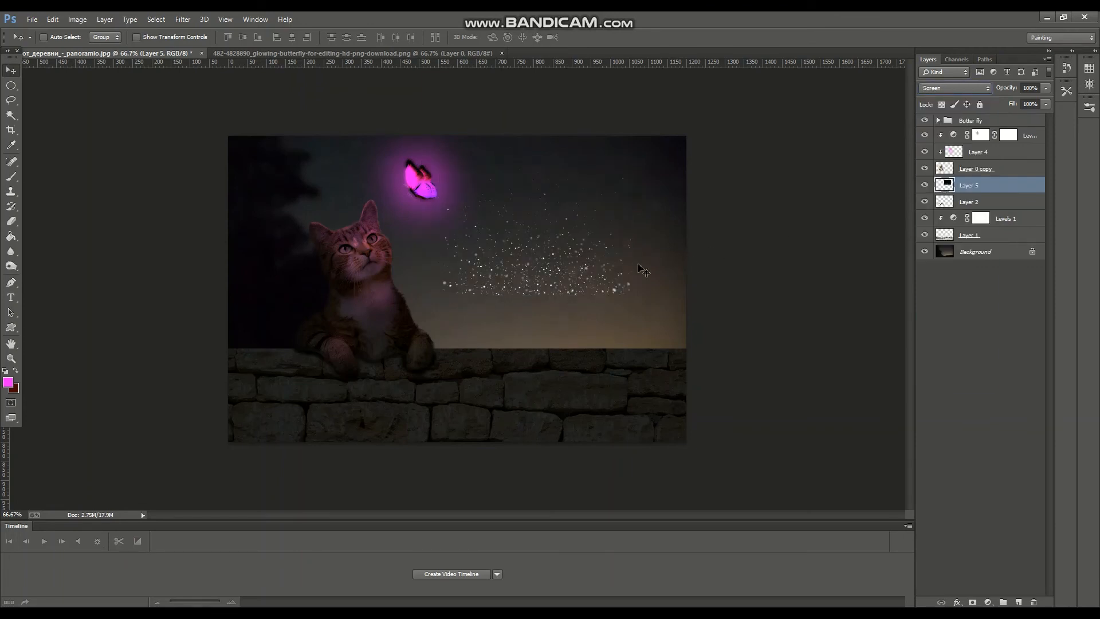
click(11, 220)
mouse_move(628, 297)
mouse_down()
mouse_move(481, 315)
mouse_move(528, 326)
mouse_up()
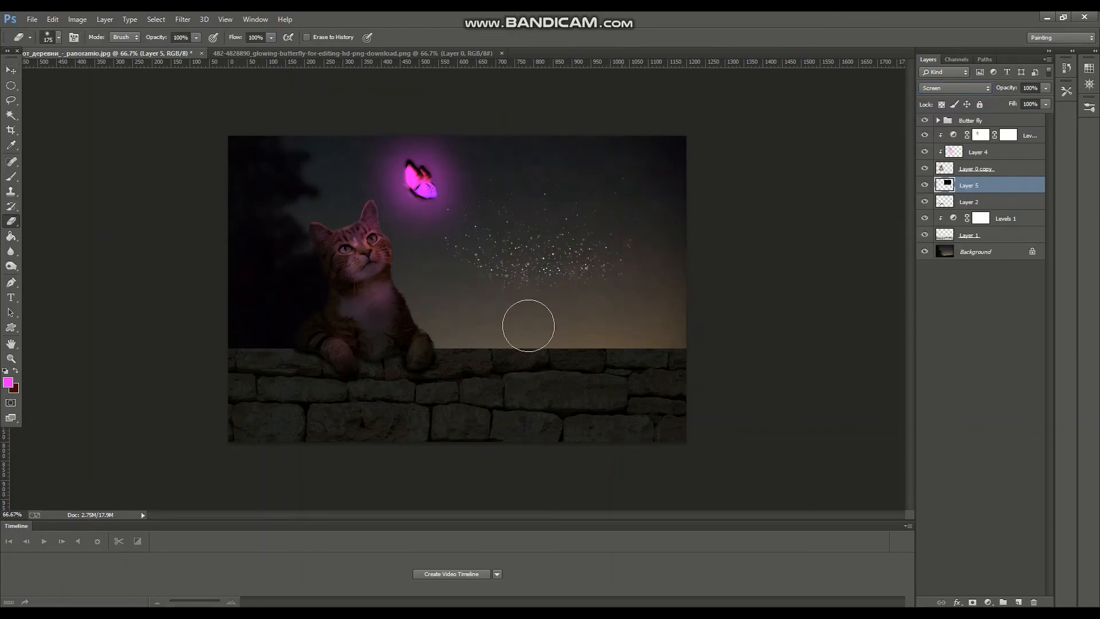
- Scale the sparkle layer down and move it over the butterfly's glow
click(11, 69)
key(ctrl+t)
drag(633, 165, 535, 228)
drag(464, 248, 397, 160)
key(Return)
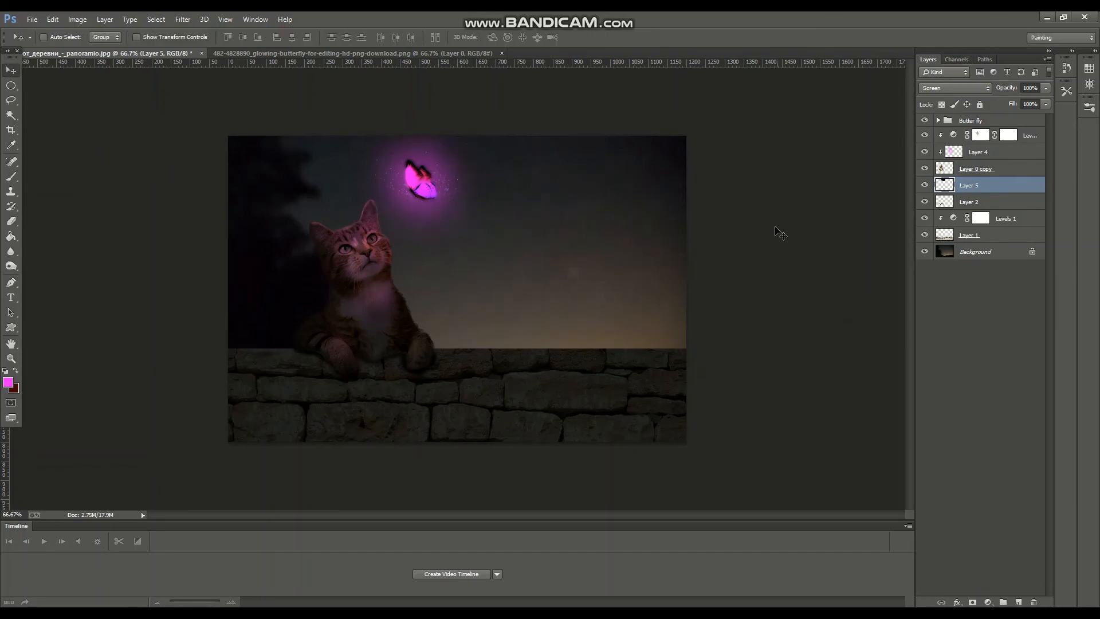
- Duplicate the sparkle layer, rotate the copy about 112 degrees and position it around the butterfly
key(ctrl+t)
drag(496, 167, 354, 251)
key(Return)
key(ctrl+j)
key(ctrl+t)
drag(407, 164, 414, 175)
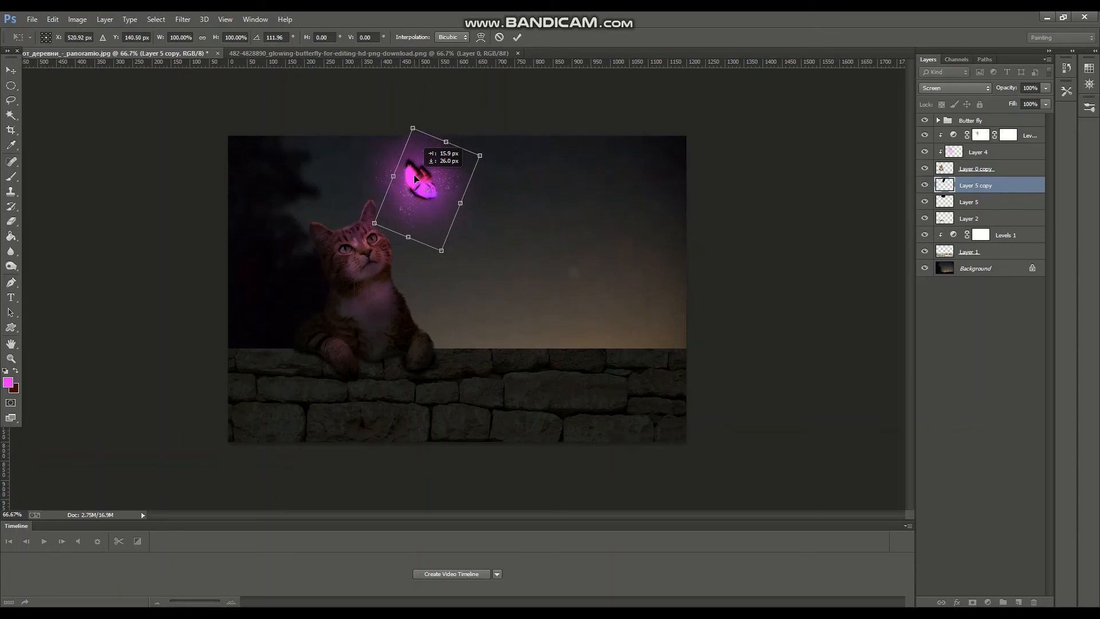
key(Return)
- Move the sparkle copy into the Butter fly group, place it above all the group's other layers, and collapse the group
drag(968, 186, 973, 121)
click(938, 120)
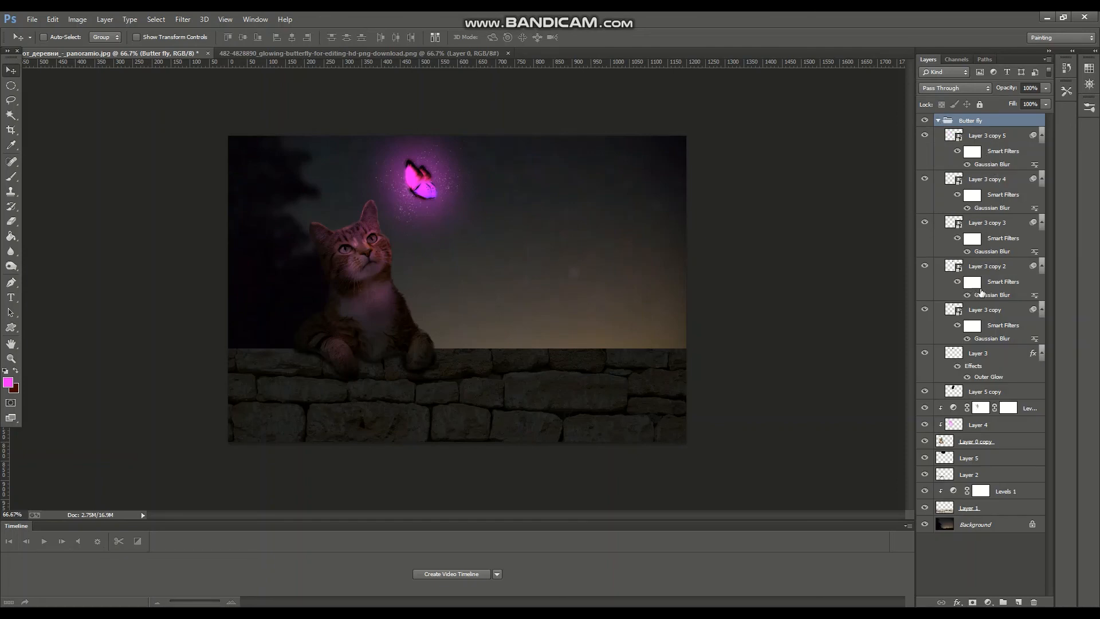
click(983, 391)
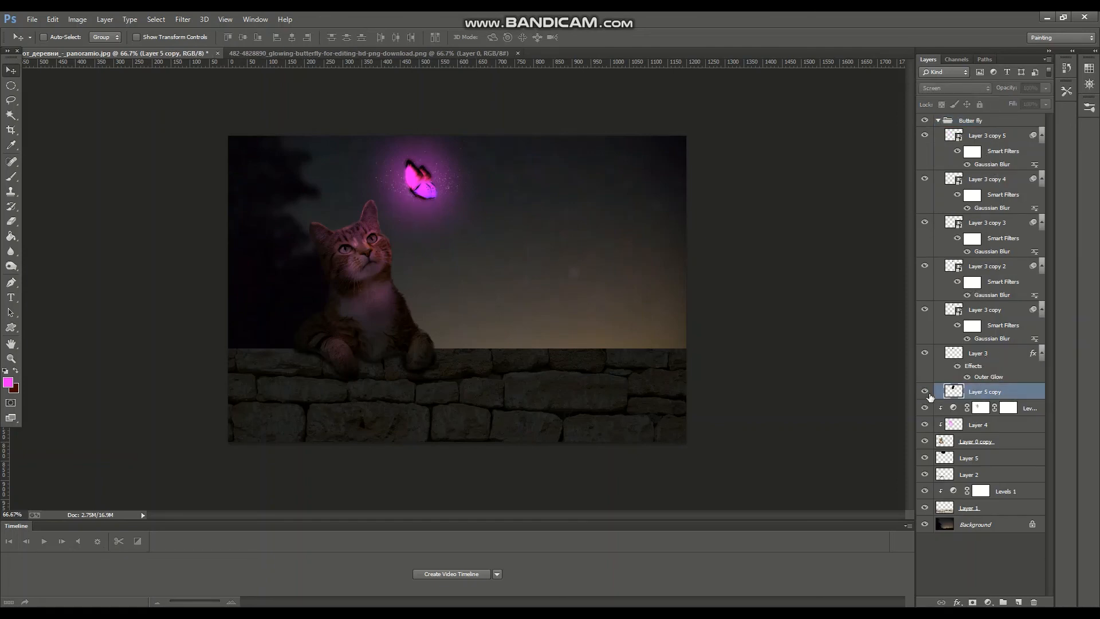
drag(952, 391, 949, 129)
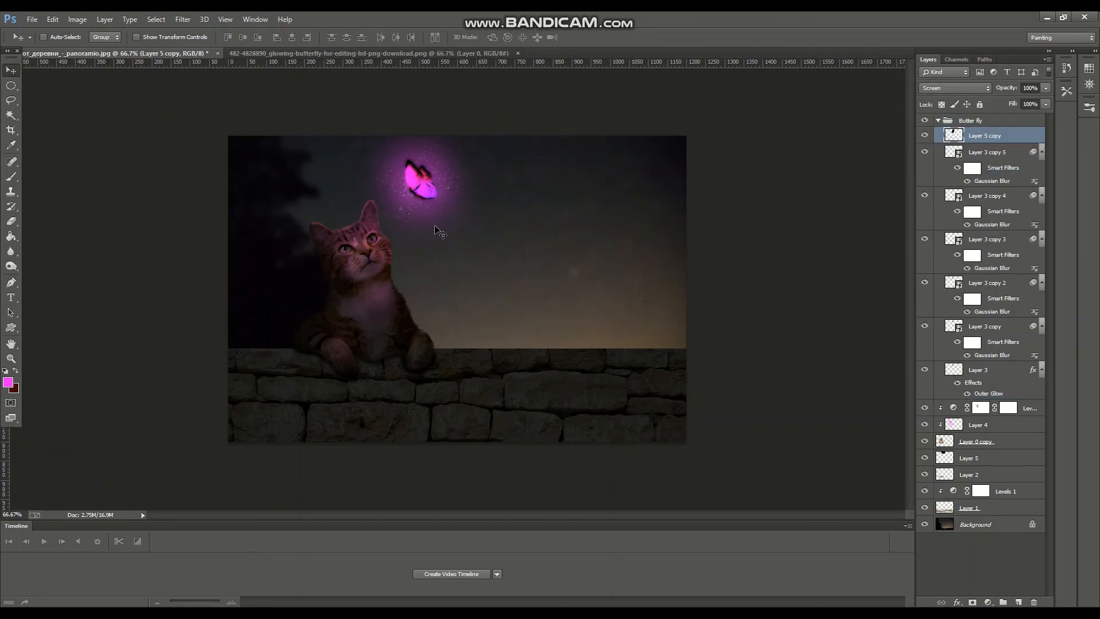
click(11, 221)
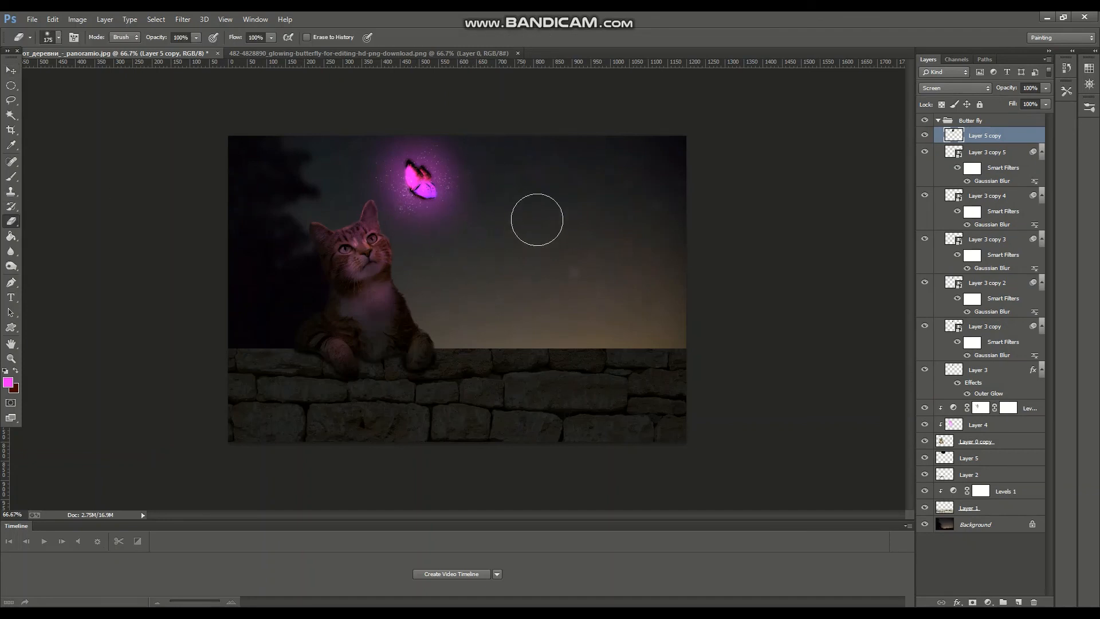
click(939, 121)
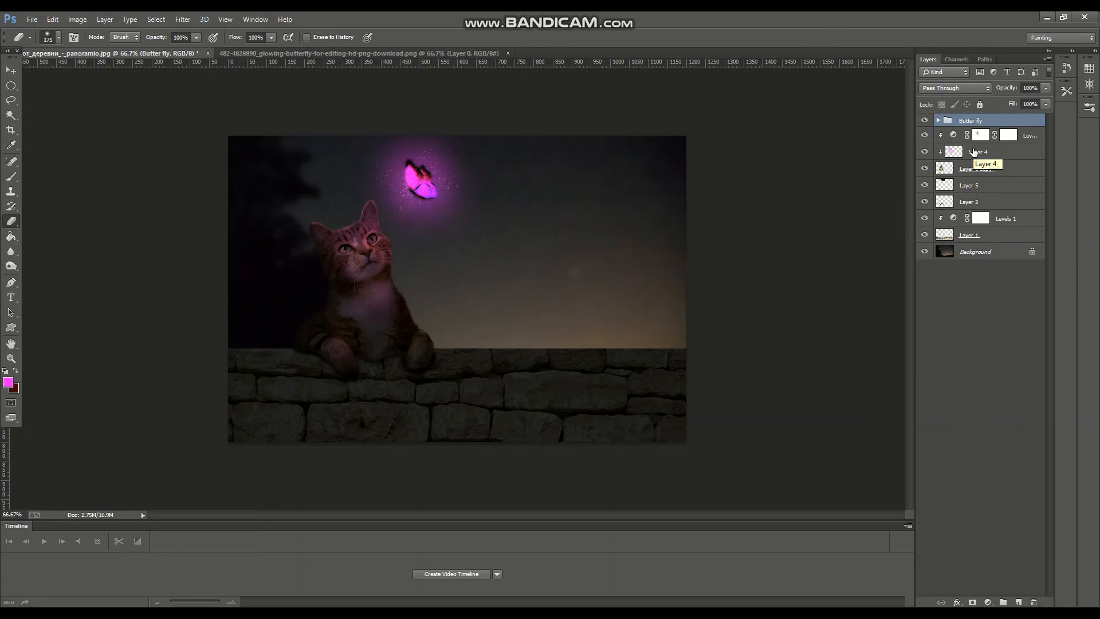
- Create a layer clipped to the wall's Layer 1 and set its blend mode to Linear Burn
click(977, 235)
click(1018, 602)
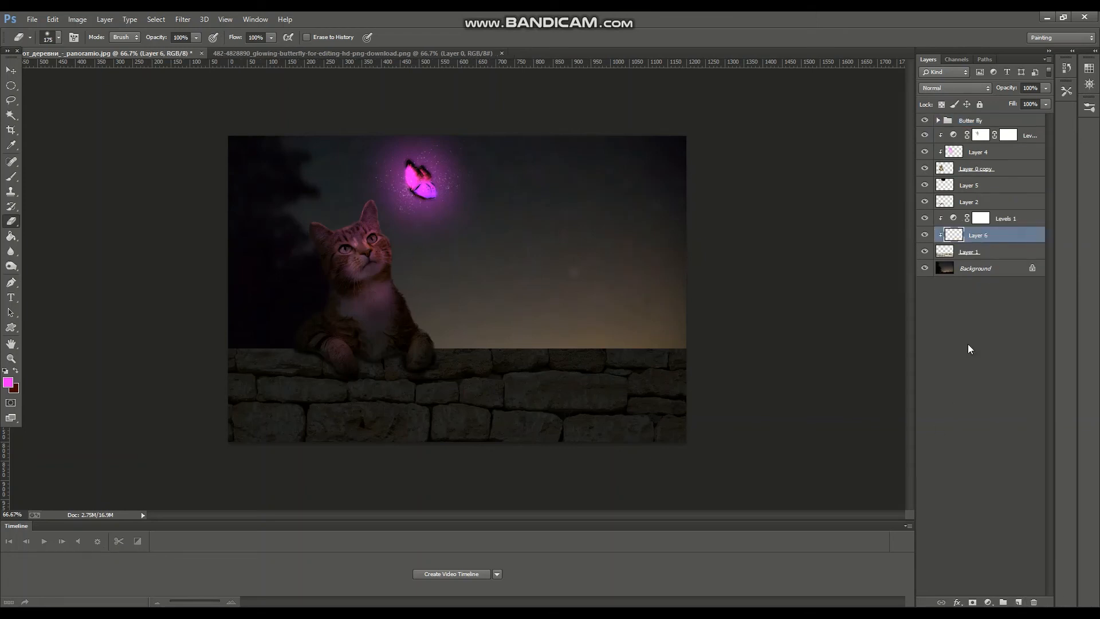
click(955, 90)
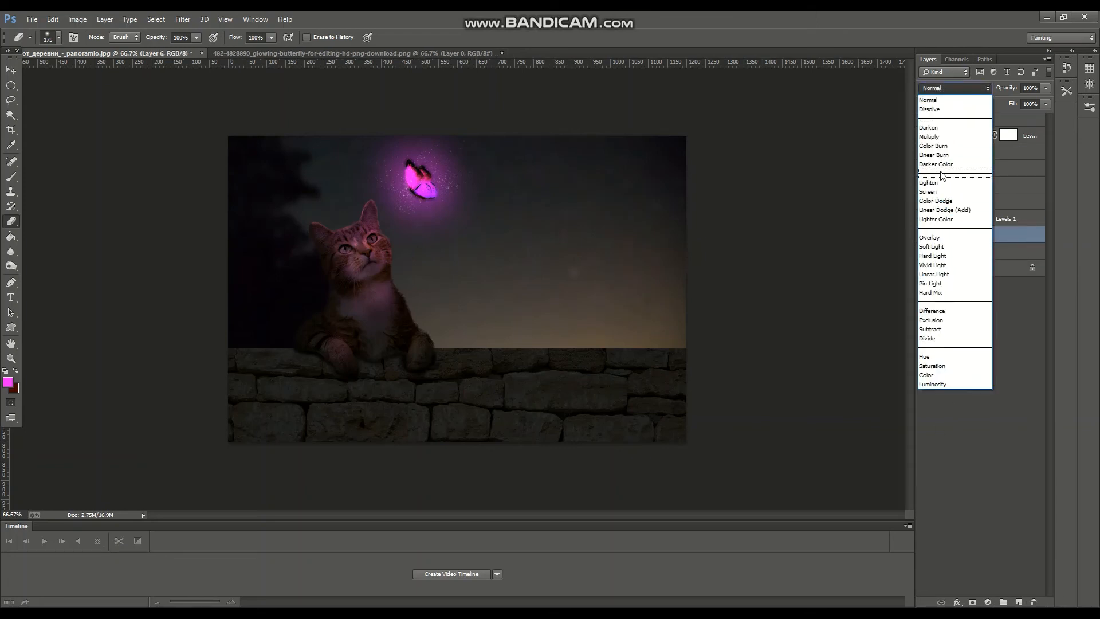
click(946, 154)
- Brush pink over the upper wall stones beside the cat's paw, reducing the brush from 125 px to 35 px
click(8, 182)
mouse_move(435, 334)
mouse_down()
mouse_move(450, 346)
mouse_move(469, 328)
mouse_up()
key(bracketleft)
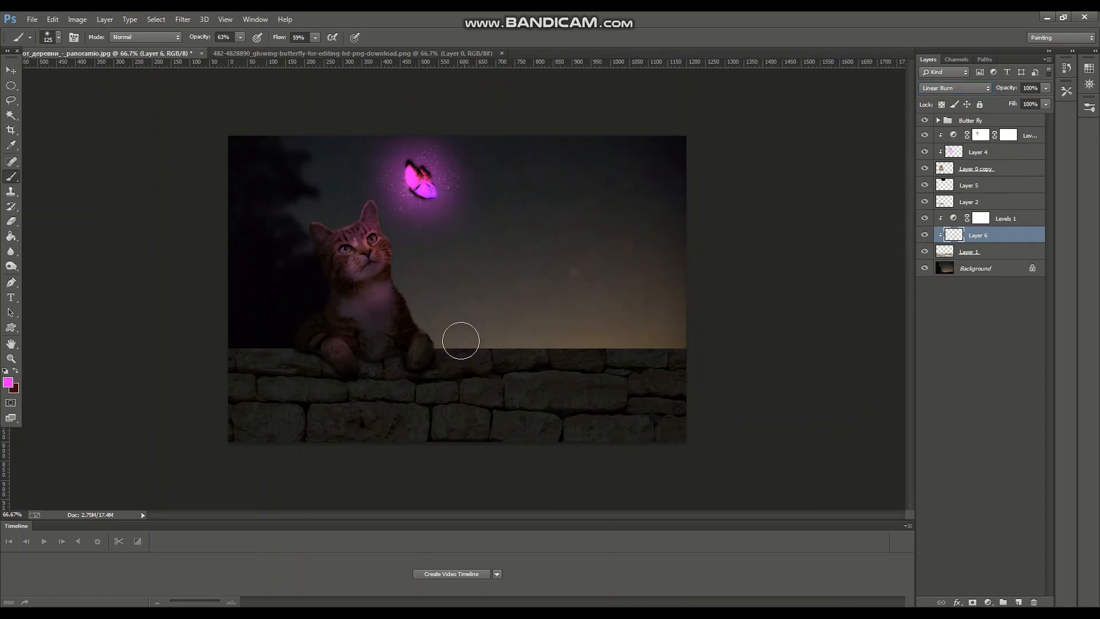
key(ctrl+plus)
scroll(466, 346, down, 1)
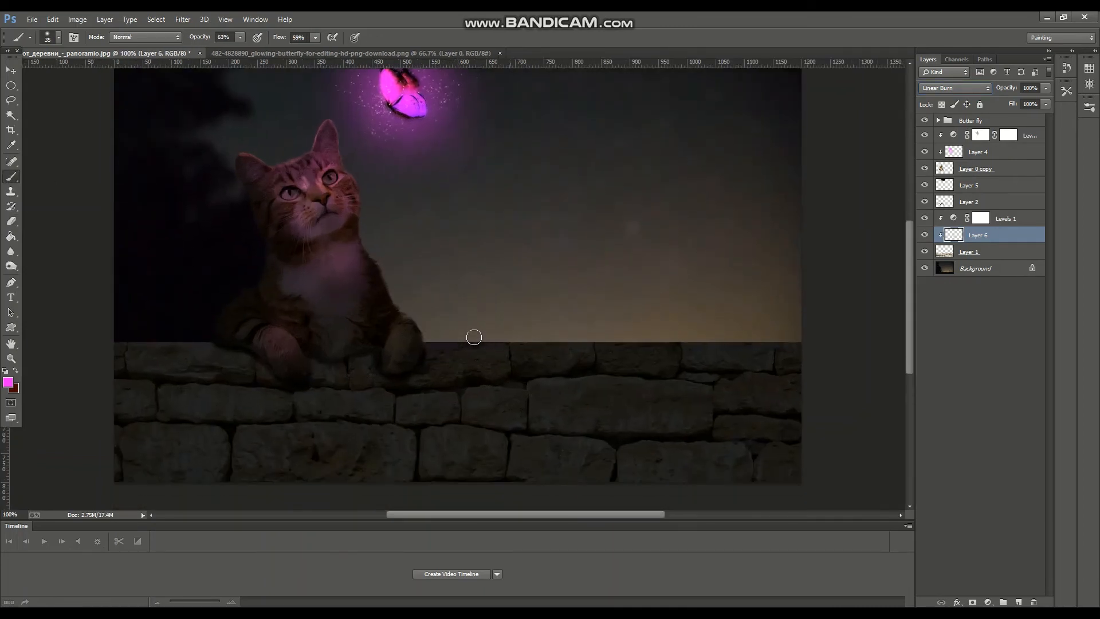
key(ctrl+minus)
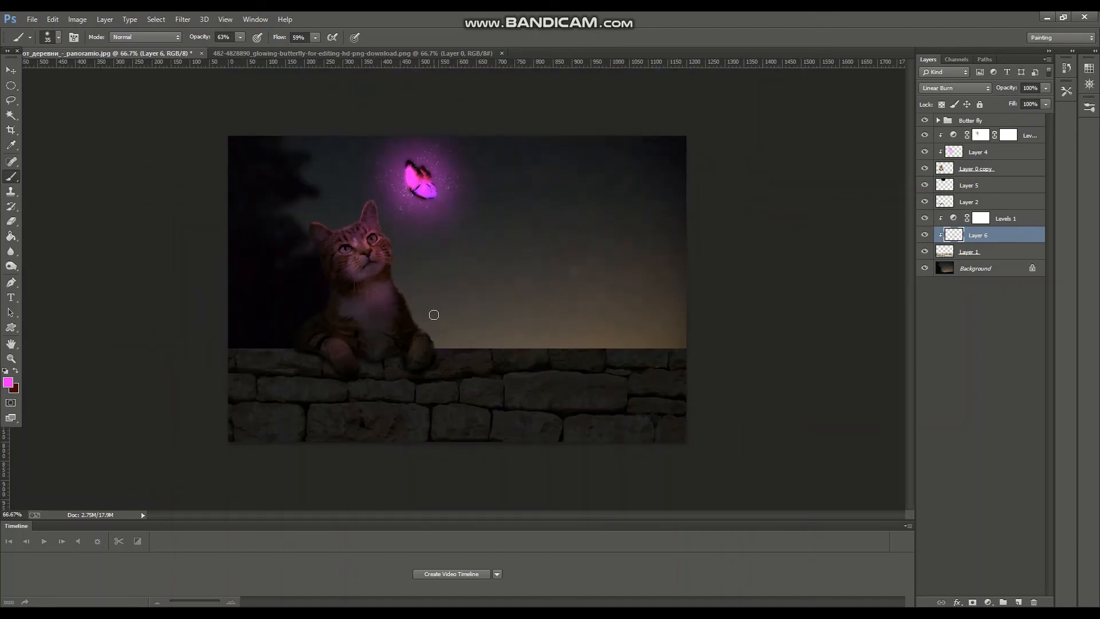
key(ctrl+minus)
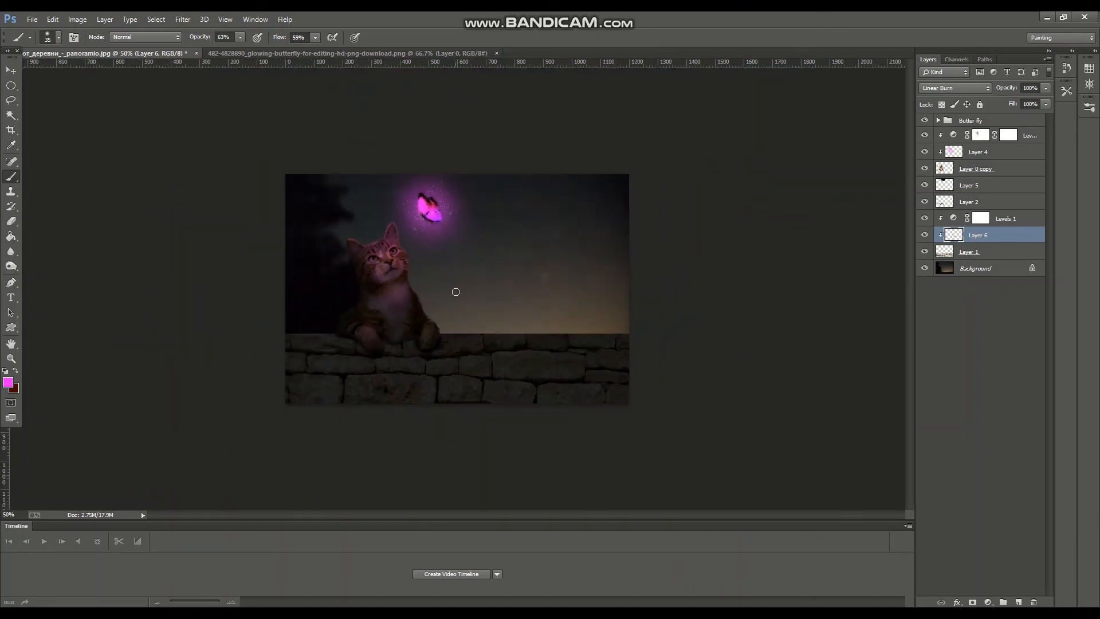
key(ctrl+plus)
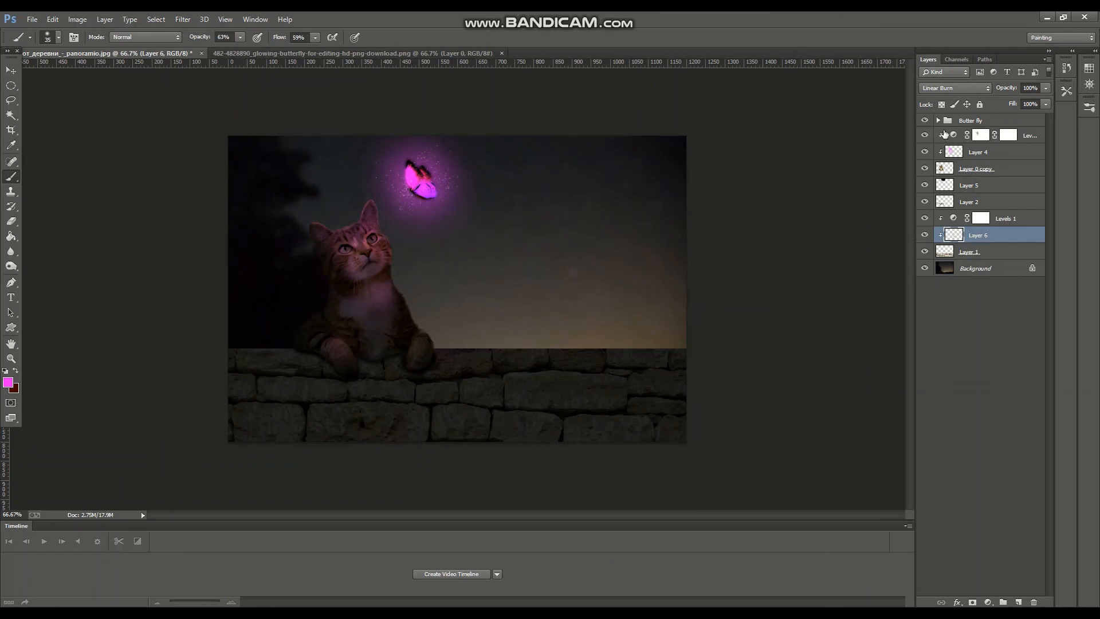
- Merge the wall's pink paint layer, the Levels 1 adjustment and Layer 2 down into Layer 1
click(974, 253)
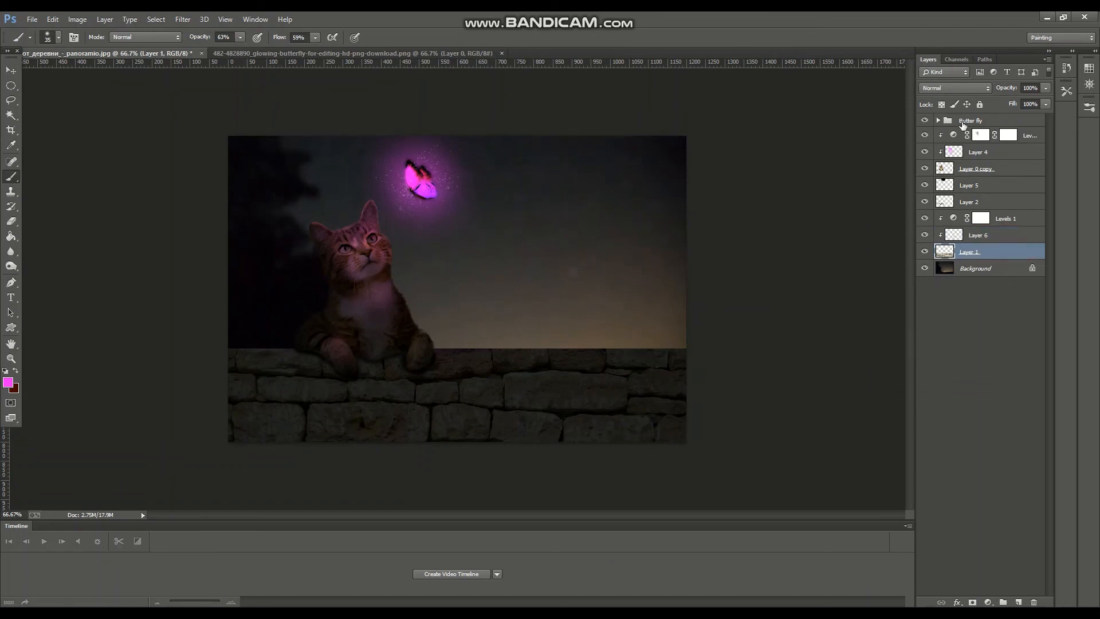
ctrl+click(963, 124)
click(974, 236)
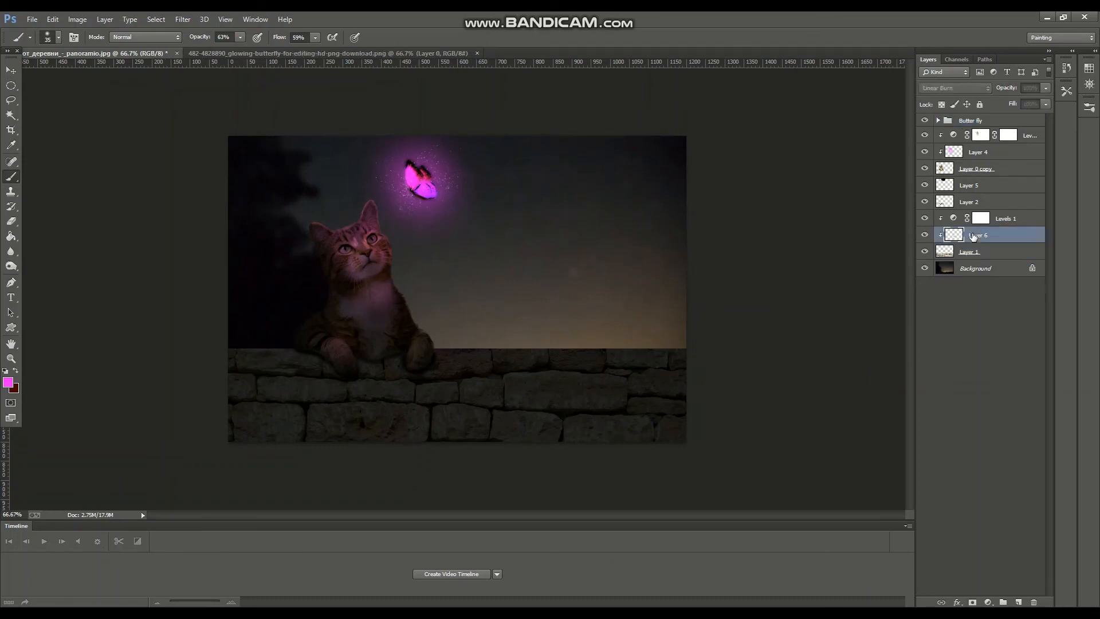
key(ctrl+e)
click(972, 221)
key(ctrl+e)
click(972, 204)
key(ctrl+e)
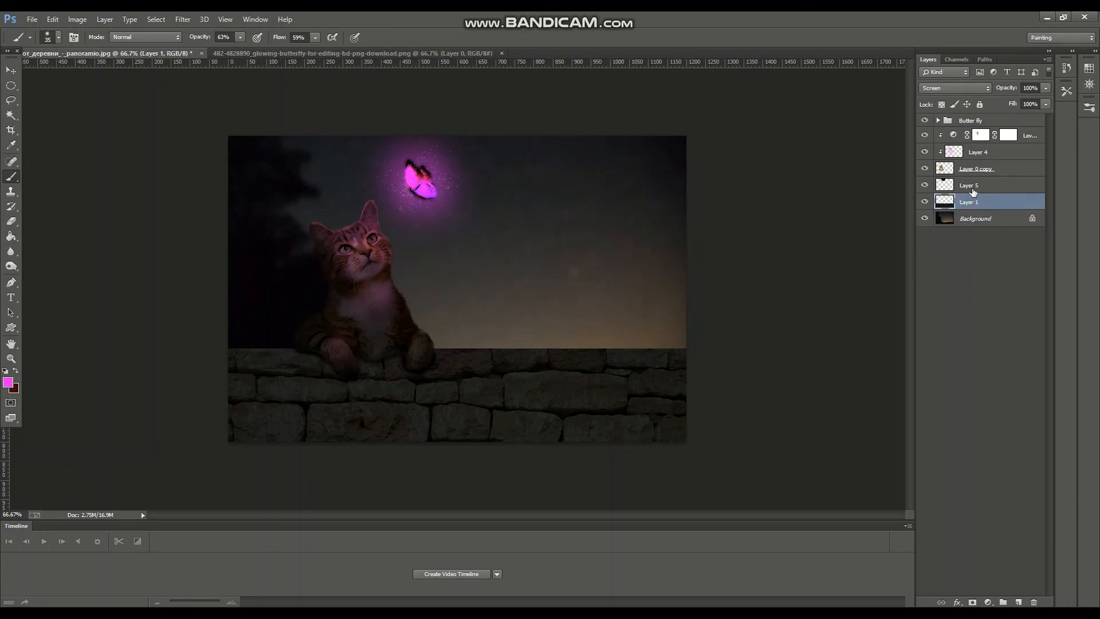
- Undo the merges that combined Layer 5, Layer 2 and Levels 1 into the wall's Layer 1
click(973, 187)
key(ctrl+e)
key(ctrl+alt+z)
key(ctrl+alt+z)
key(ctrl+alt+z)
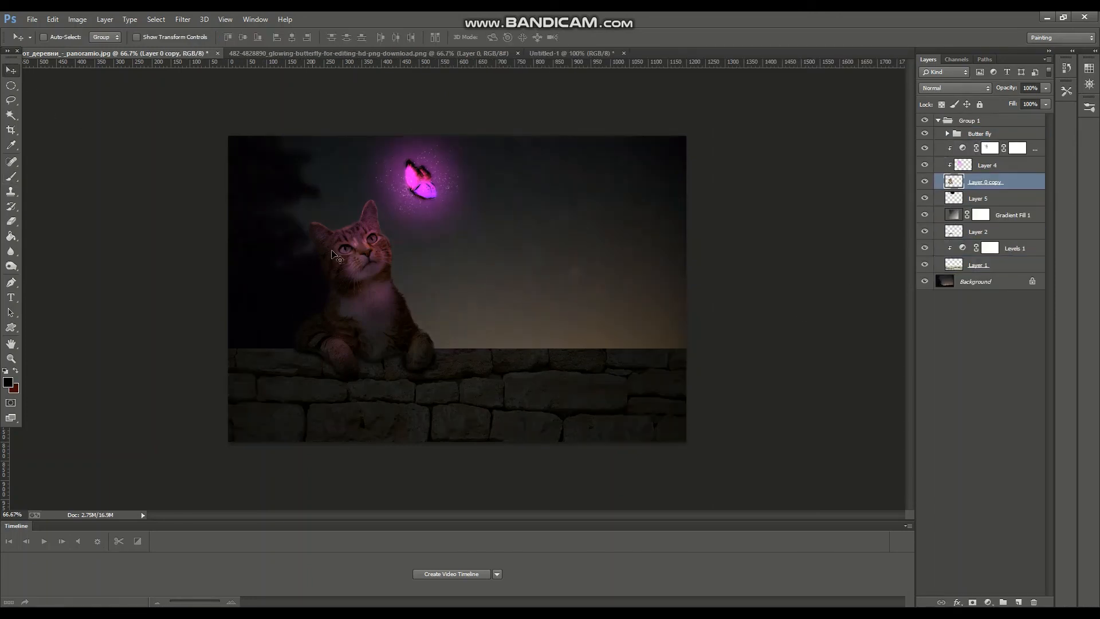
- Create a layer clipped to the cat's Layer 0 copy and sample the butterfly's pink as the foreground color
click(924, 181)
click(924, 182)
click(1019, 601)
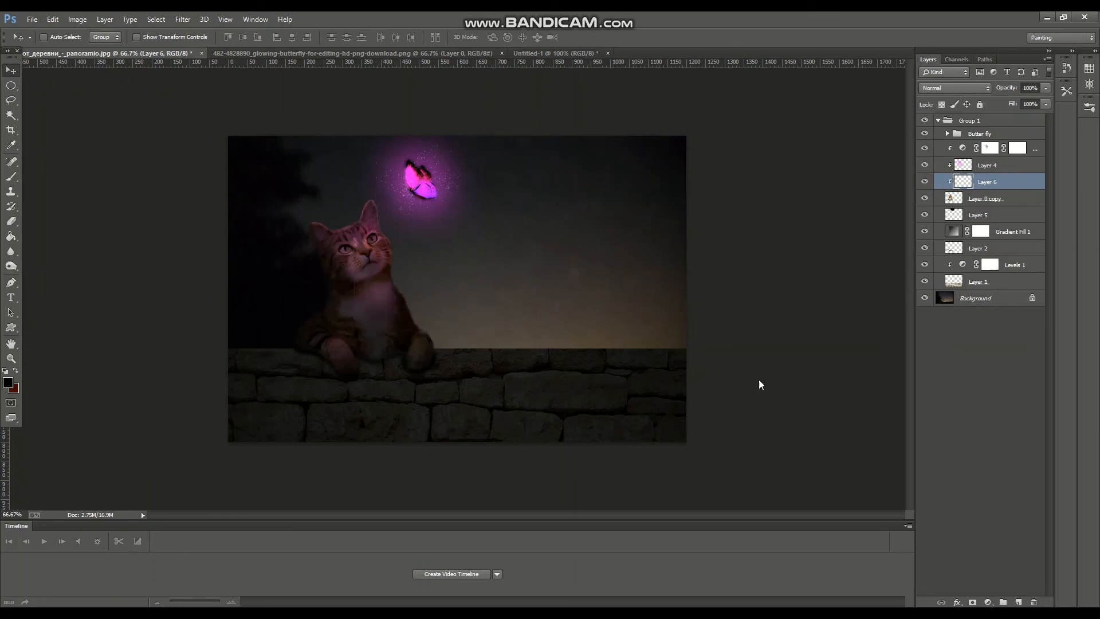
key(i)
click(8, 382)
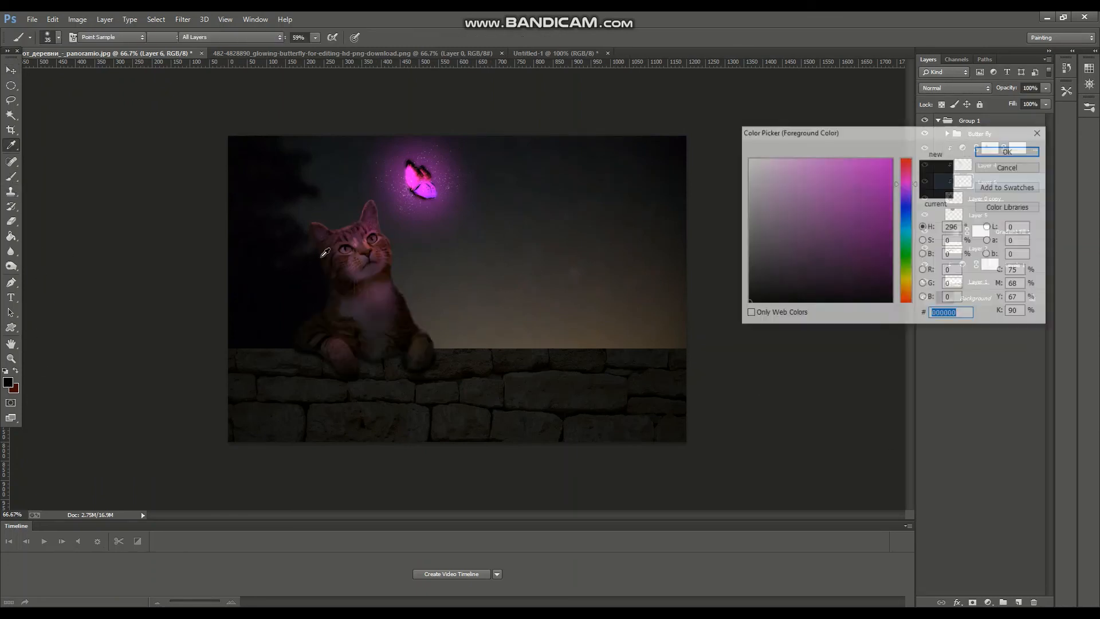
click(421, 180)
click(1000, 152)
- Paint pink highlights in both of the cat's eyes with a 7 px brush at 100% opacity and 100% flow
key(b)
key(ctrl+plus)
key(ctrl+plus)
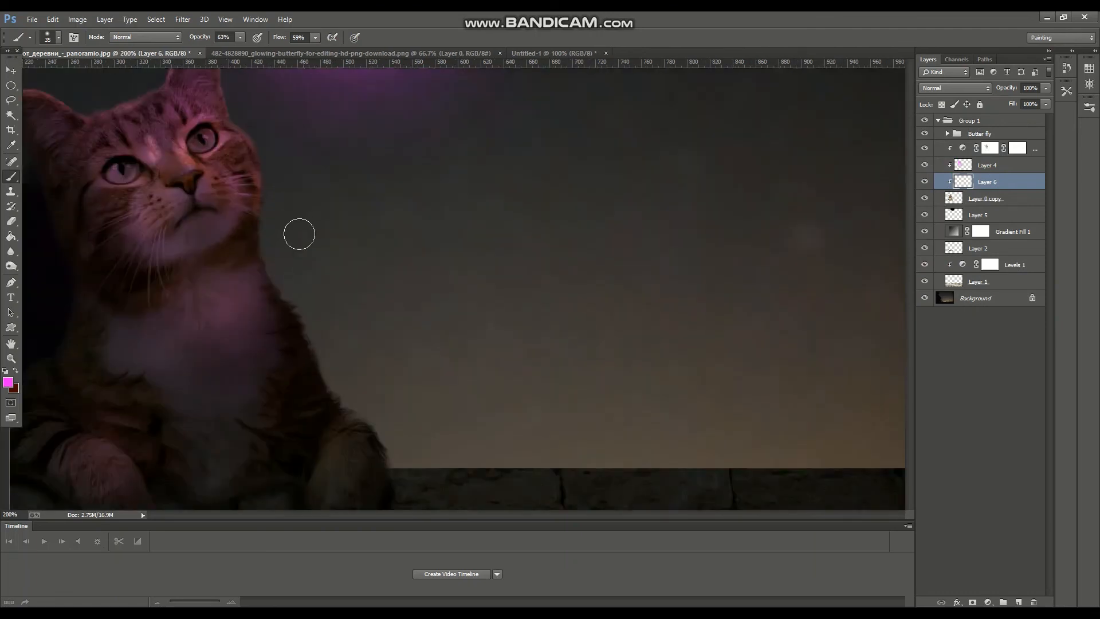
scroll(300, 234, up, 3)
drag(517, 513, 483, 511)
scroll(355, 292, up, 2)
key([)
key([)
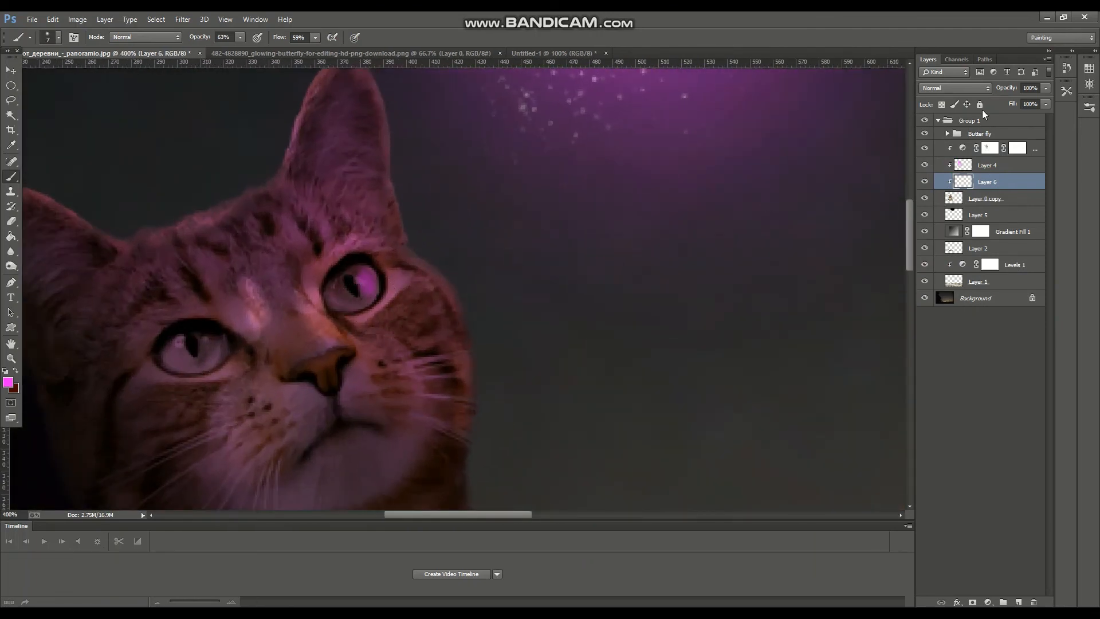
drag(241, 37, 266, 51)
click(315, 37)
drag(376, 283, 368, 290)
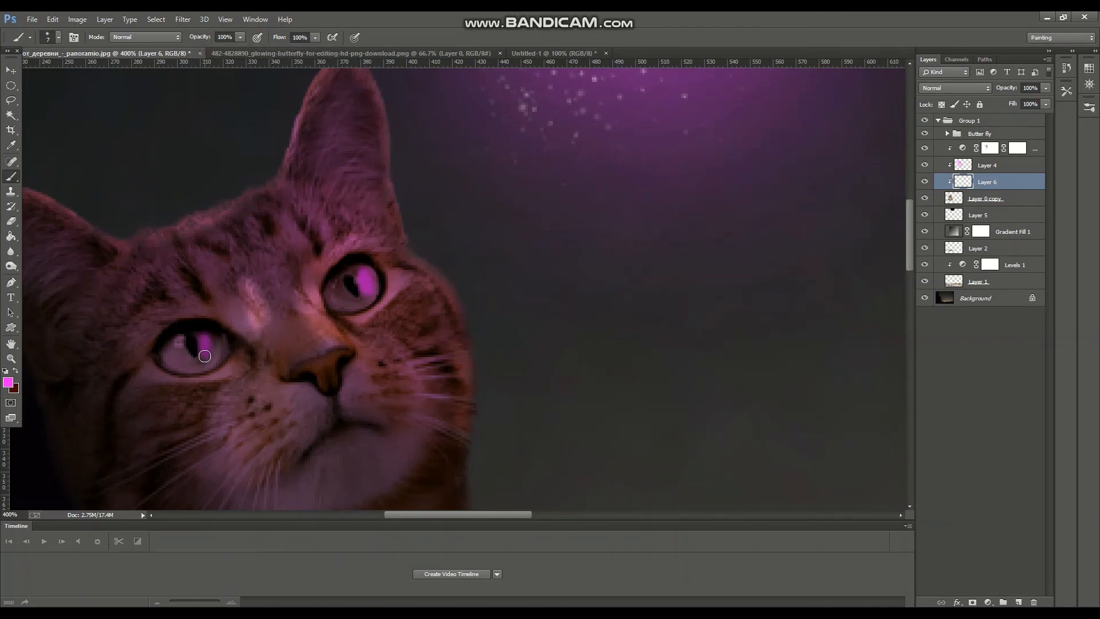
- Set the eye highlight layer's blend mode to Overlay and its opacity to 42%
click(968, 88)
click(951, 123)
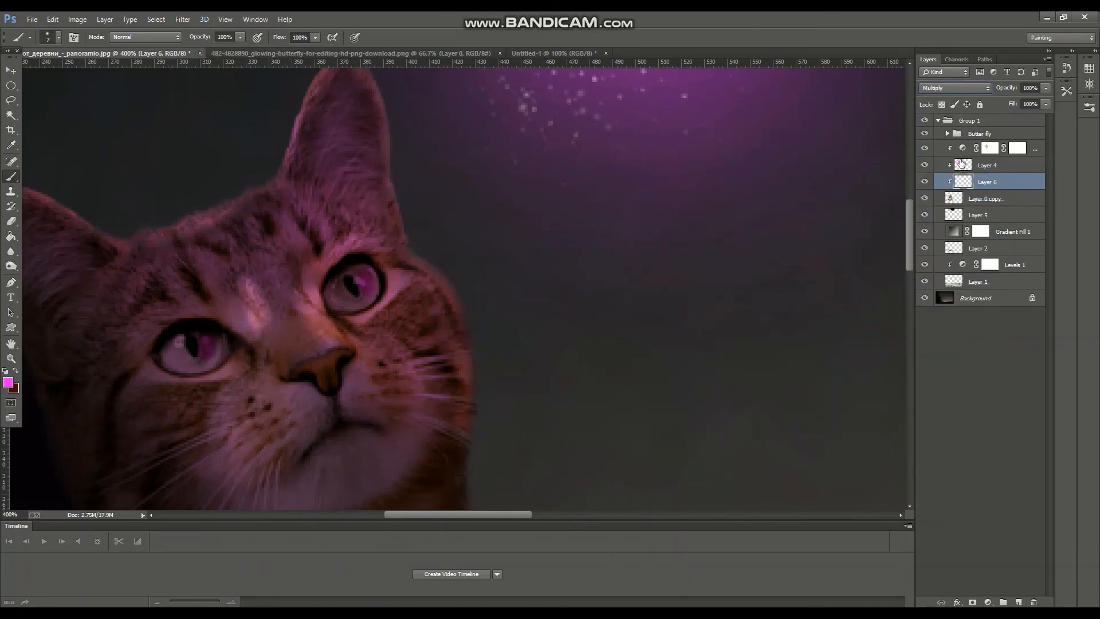
key(Down)
key(Down)
key(Down)
key(Down)
key(Down)
key(Down)
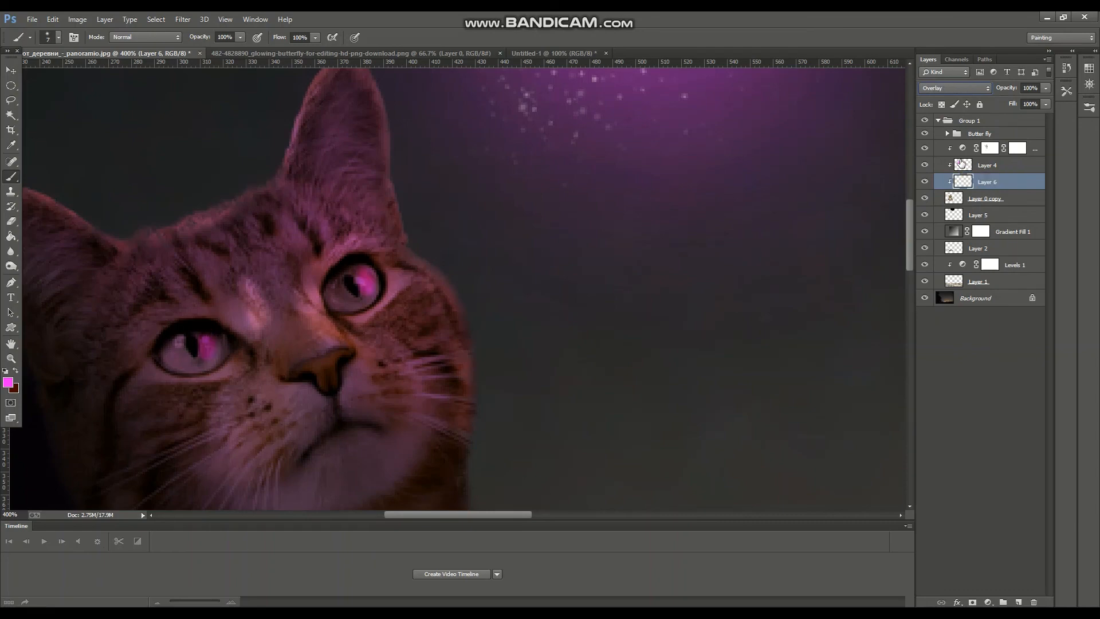
key(ctrl+1)
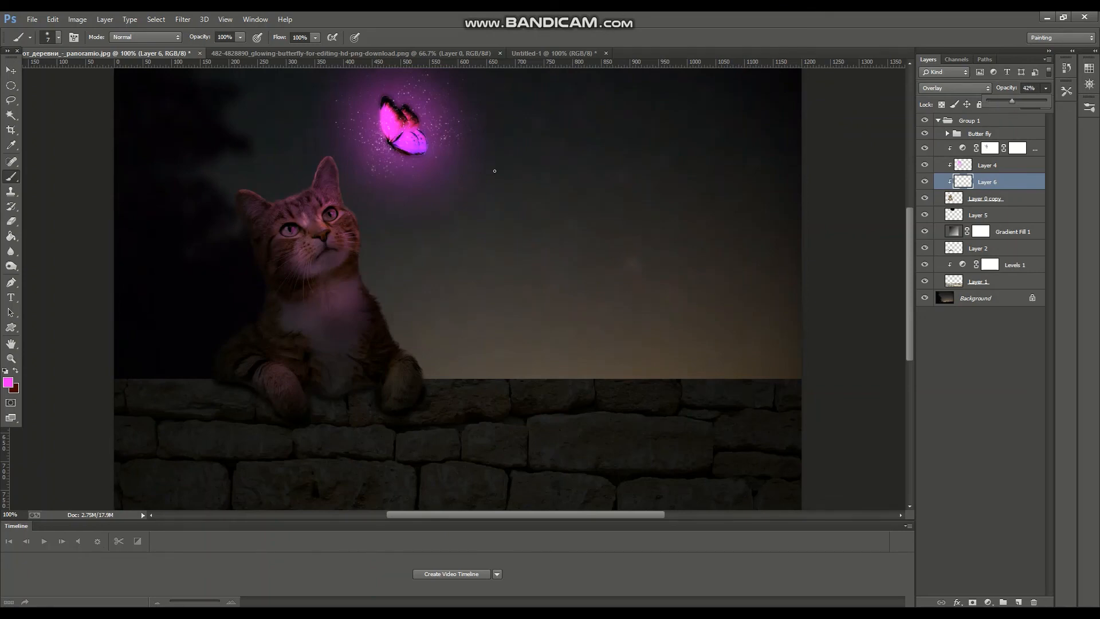
key(ctrl+minus)
key(v)
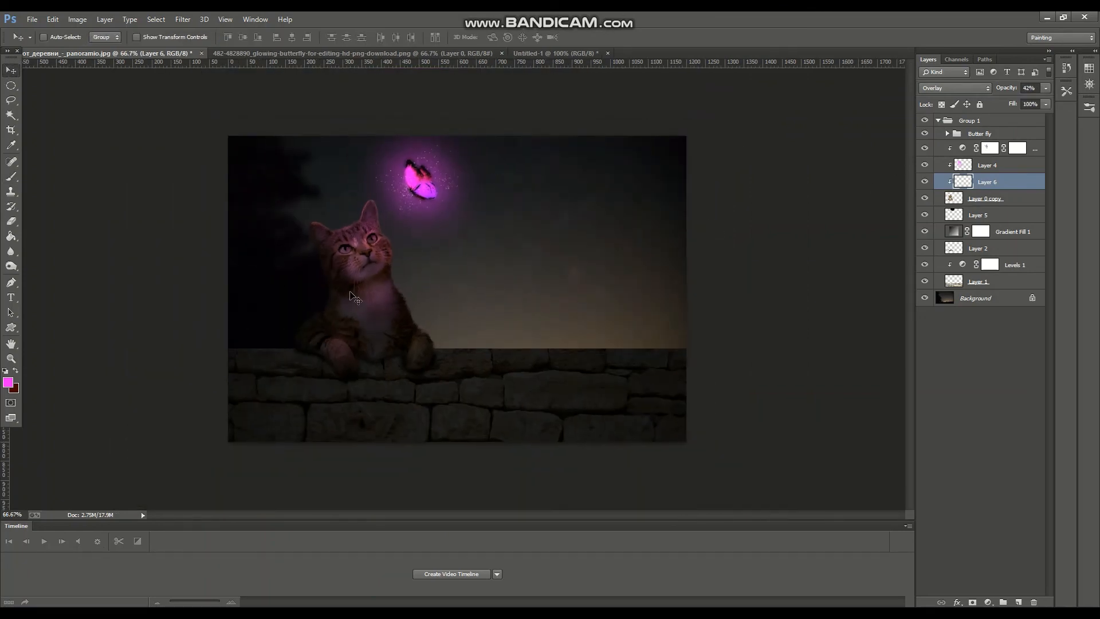
key(ctrl+plus)
key(ctrl+minus)
key(ctrl+minus)
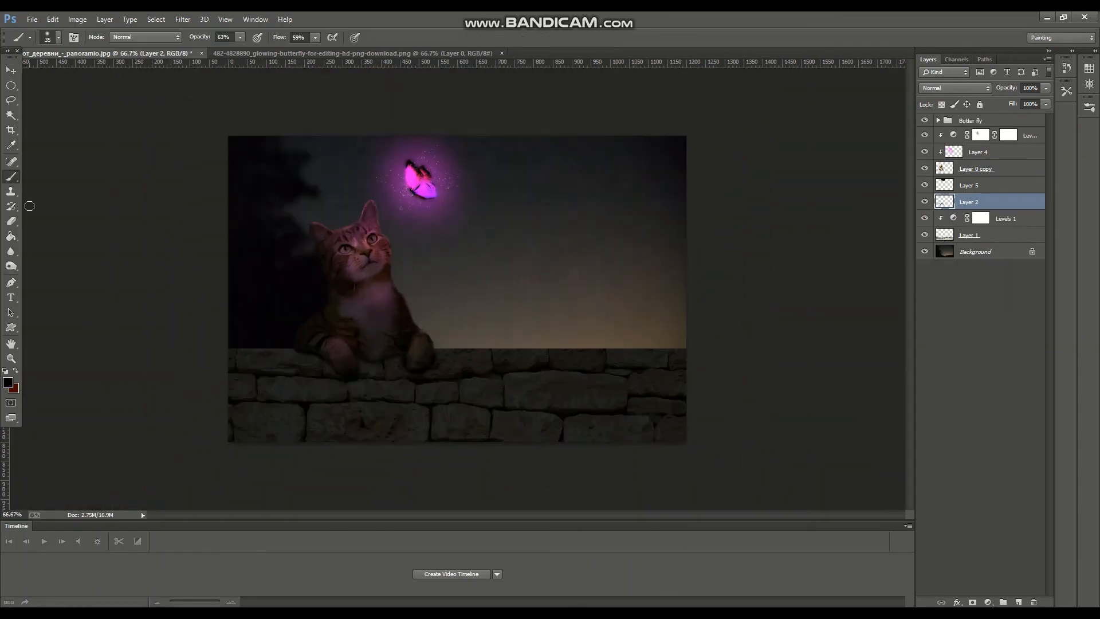
- Add a black-to-transparent Gradient Fill layer above Layer 2, using a reversed Radial style at a 90° angle and 456% scale
click(9, 382)
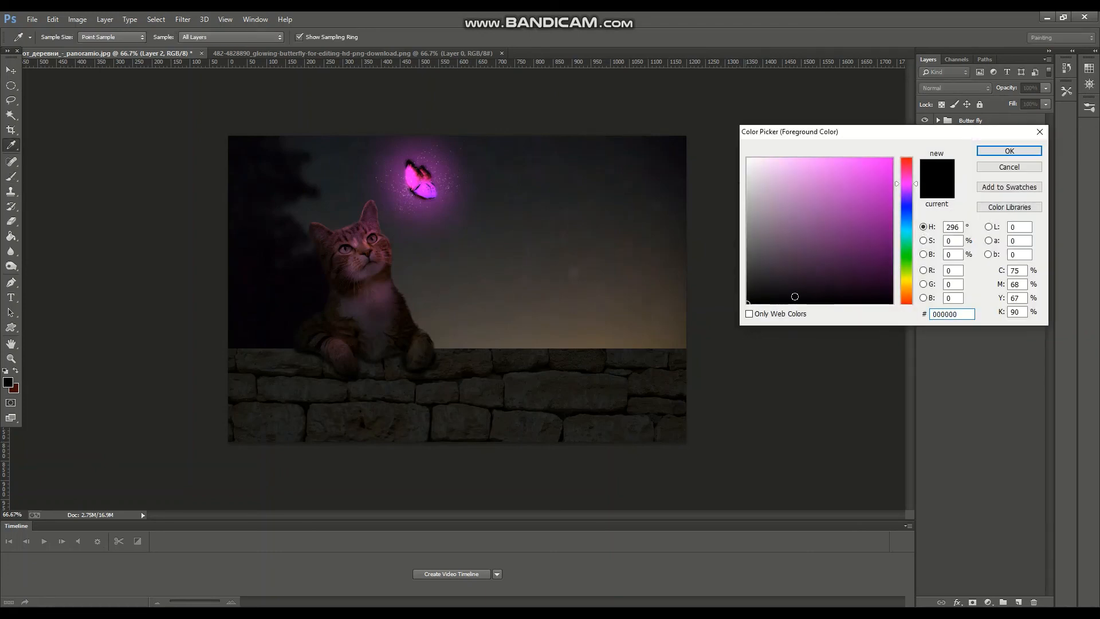
click(1009, 151)
click(988, 602)
click(1007, 368)
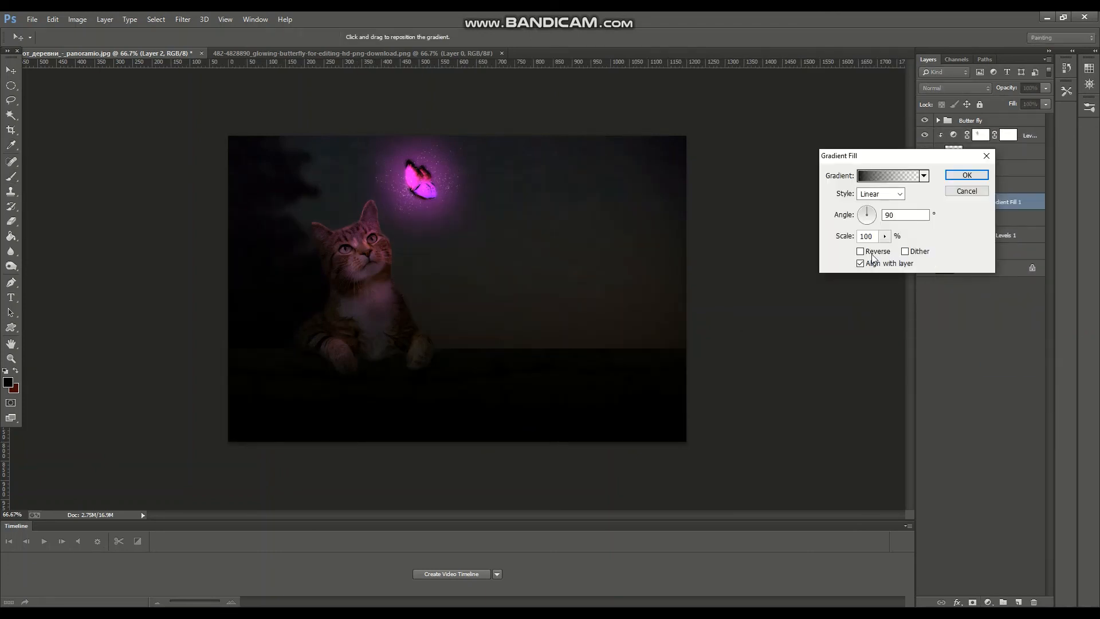
click(880, 194)
click(876, 212)
click(860, 251)
click(885, 236)
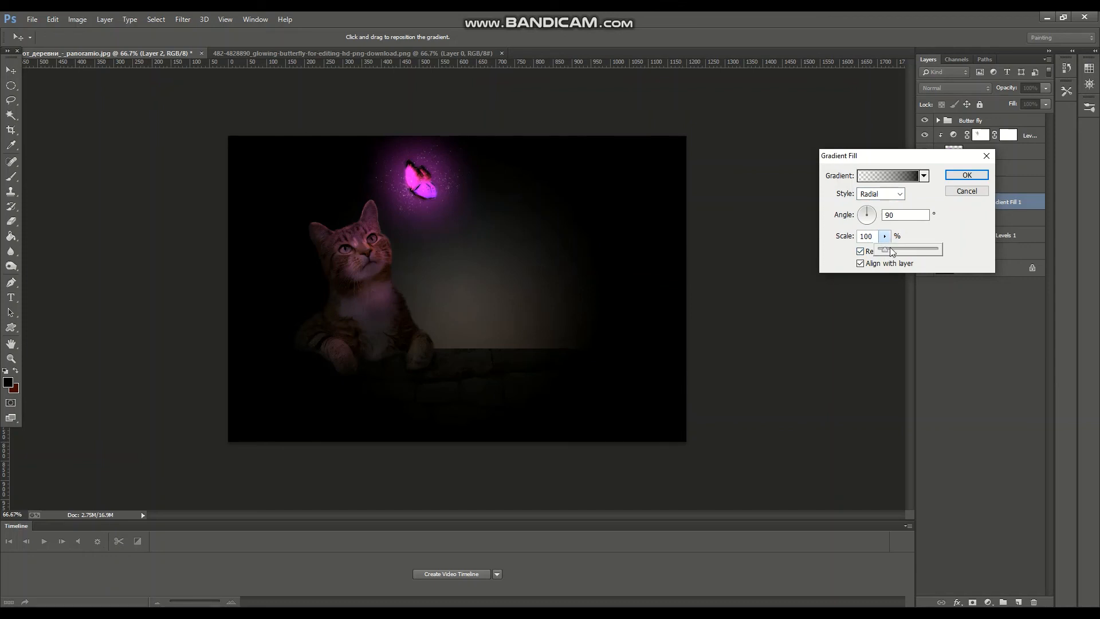
drag(889, 247, 905, 246)
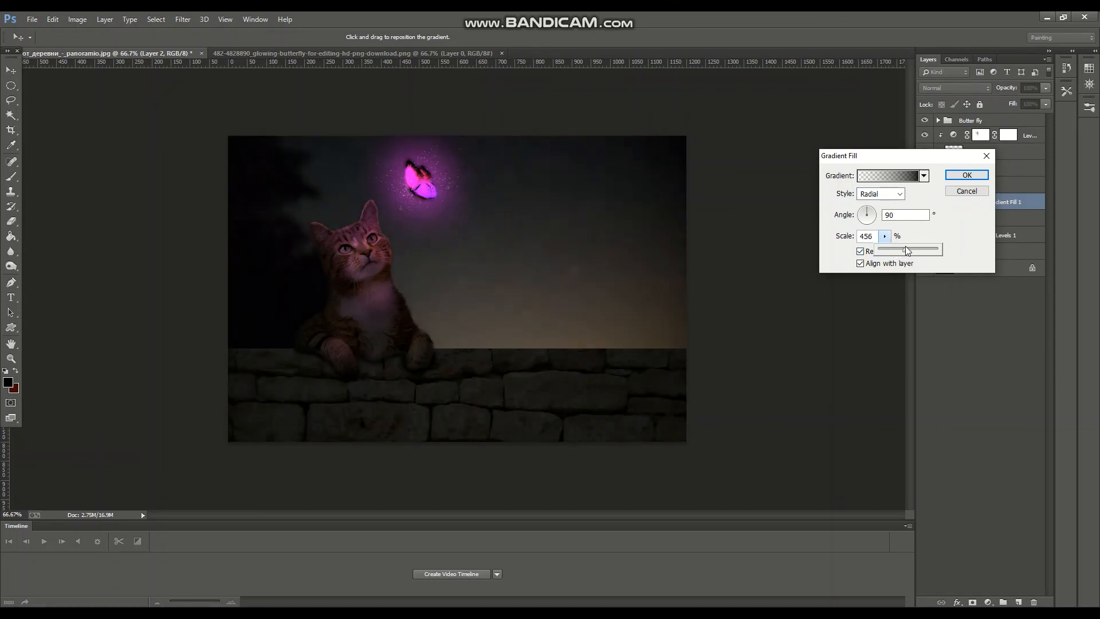
click(967, 175)
key(v)
click(925, 201)
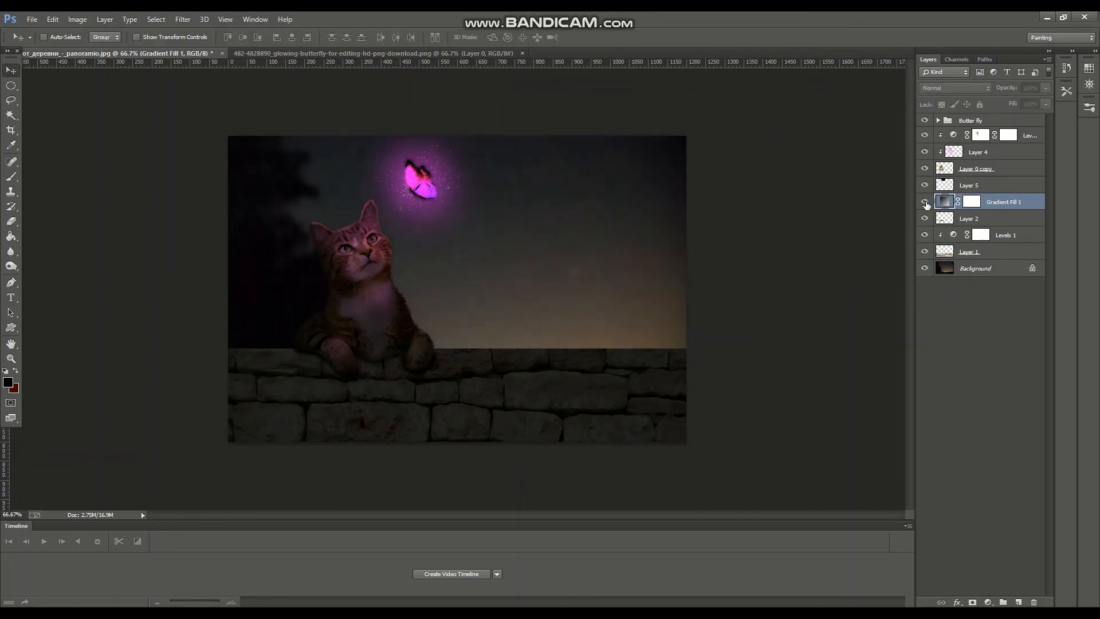